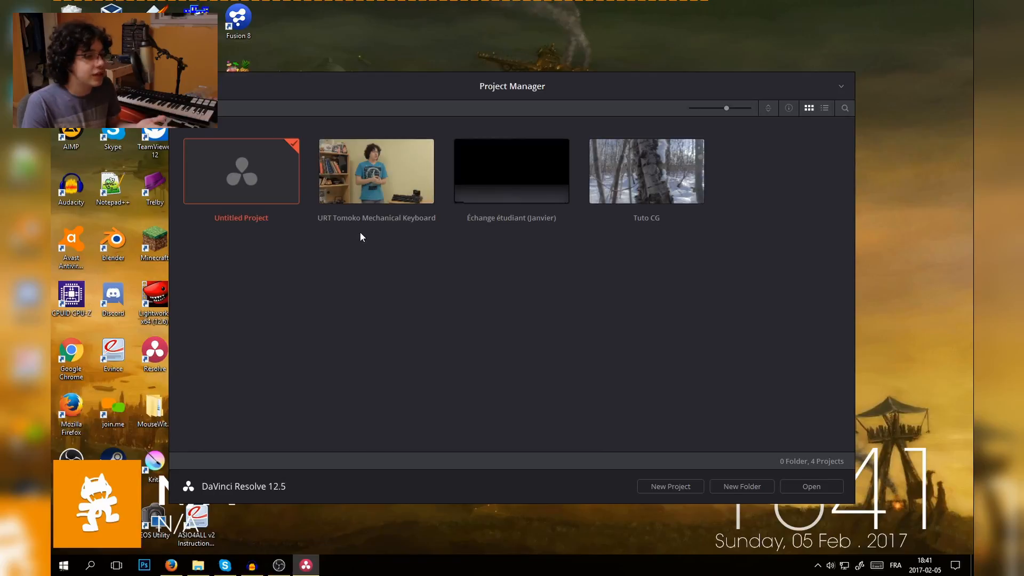
- Open the untitled project and import DR0000_0378_E, DR0000_0379 and MVI_4476 from the Tomoko Mechanical Keyboard folder into the media pool
double_click(244, 182)
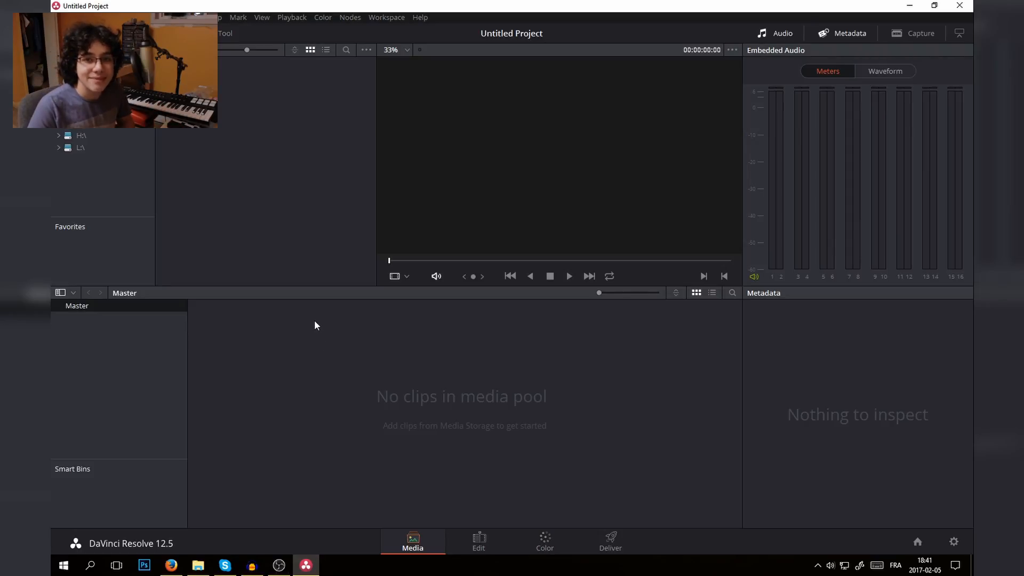
click(198, 564)
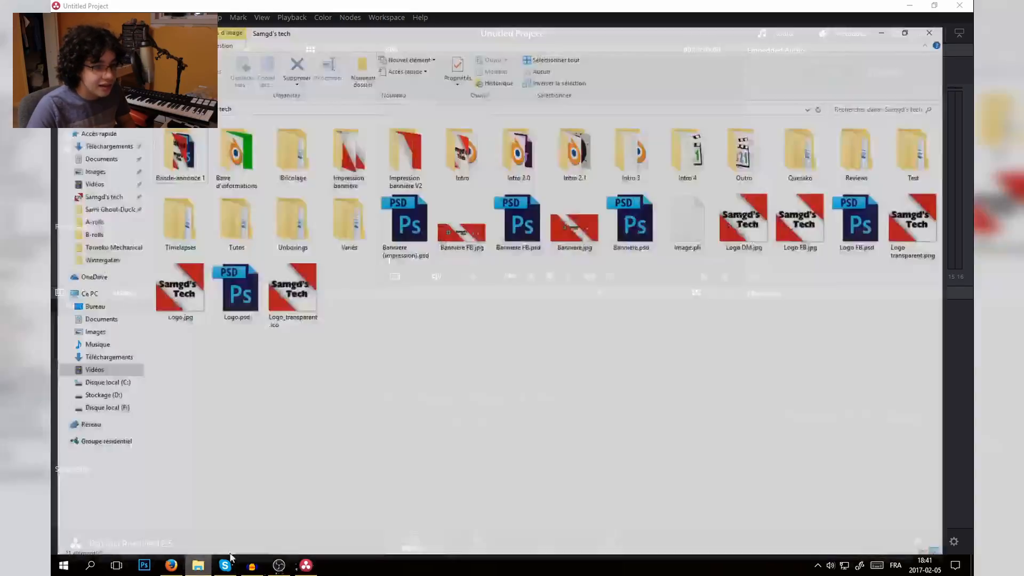
double_click(294, 205)
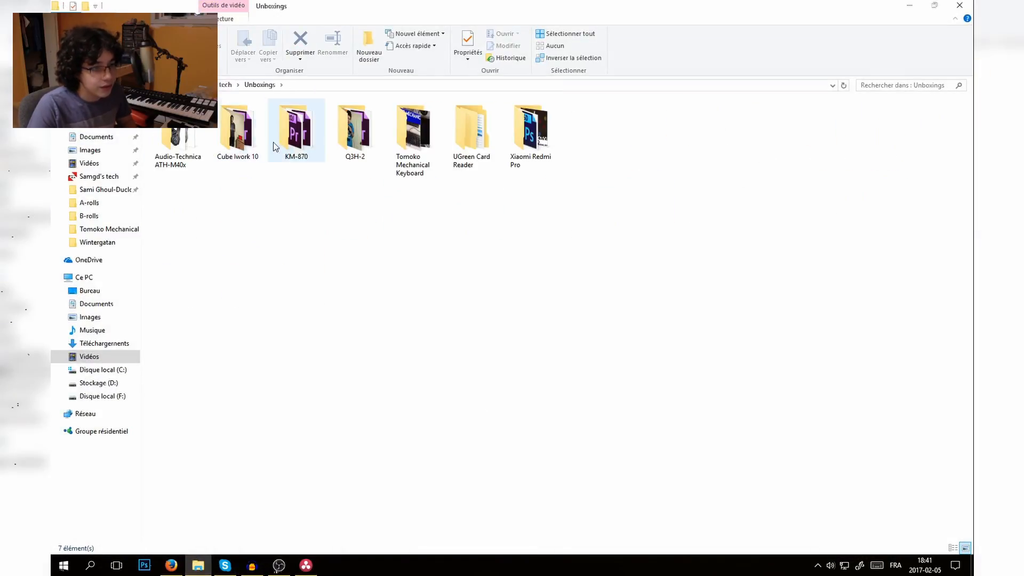
double_click(412, 143)
drag(354, 188, 324, 436)
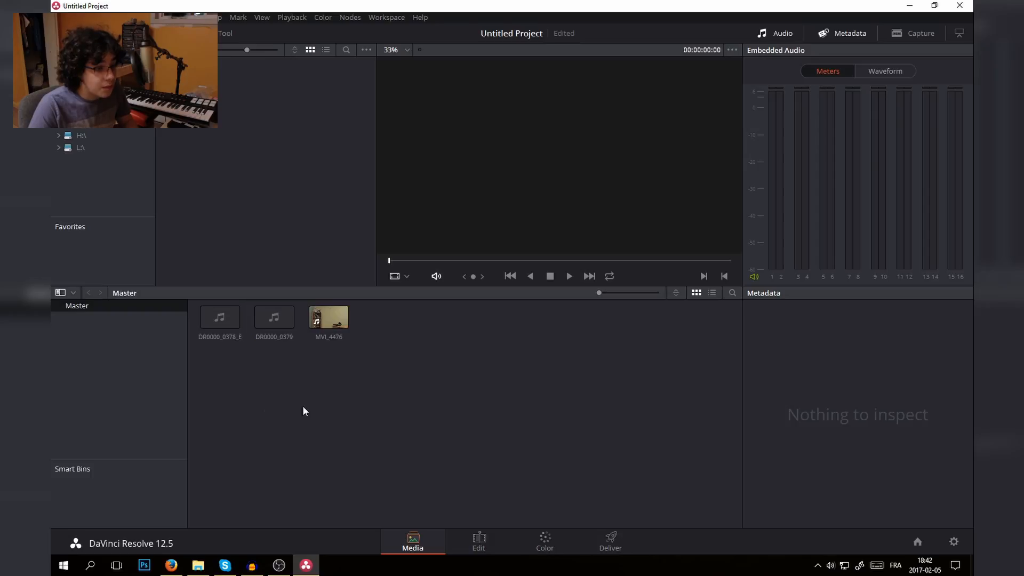
click(198, 565)
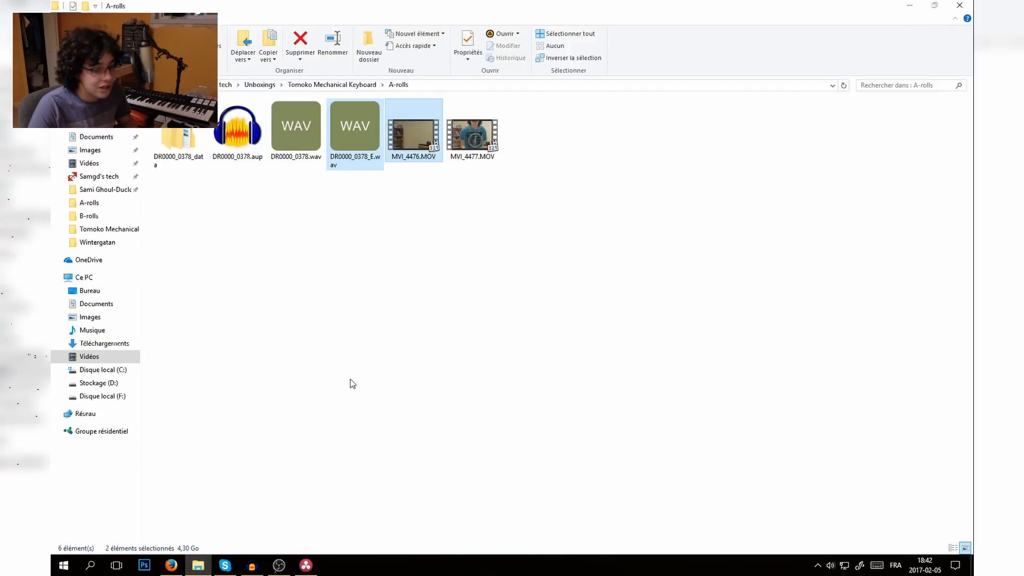
click(307, 569)
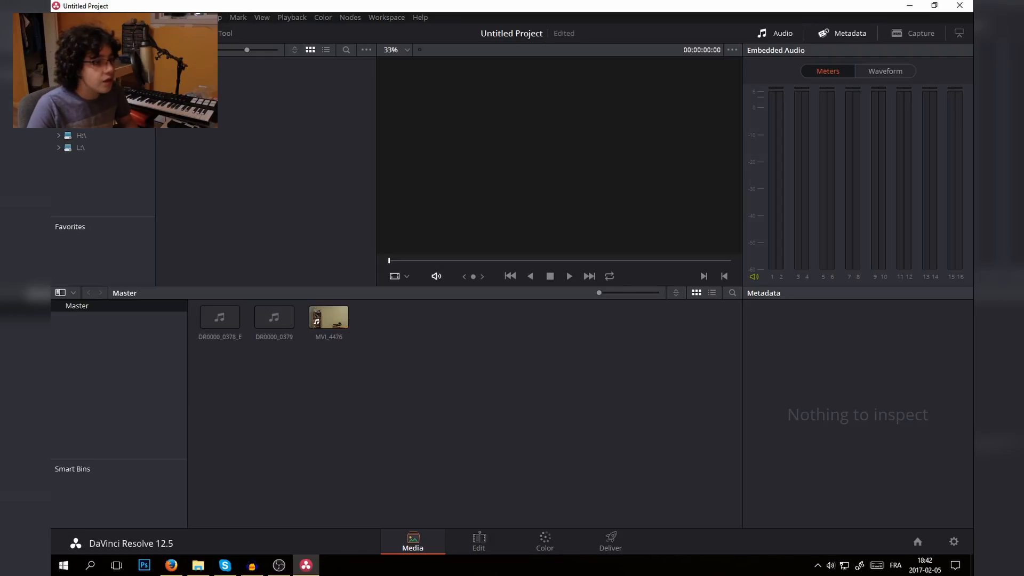
right_click(232, 379)
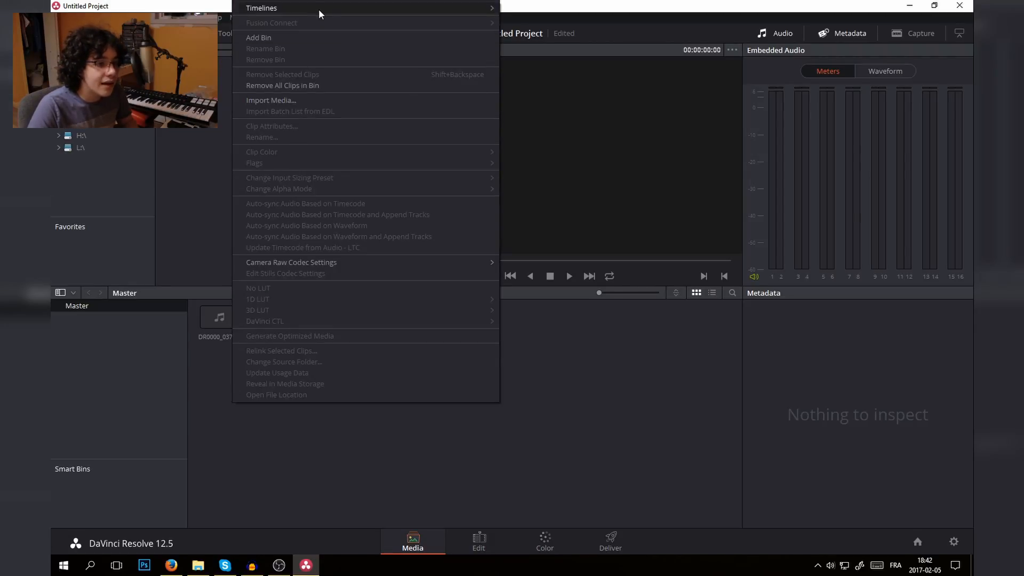
click(405, 100)
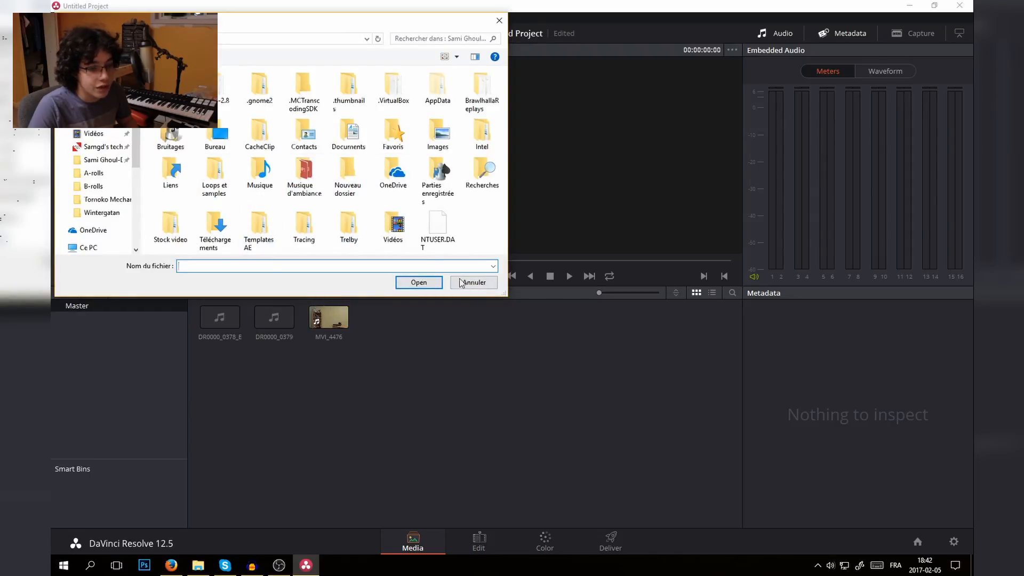
click(476, 283)
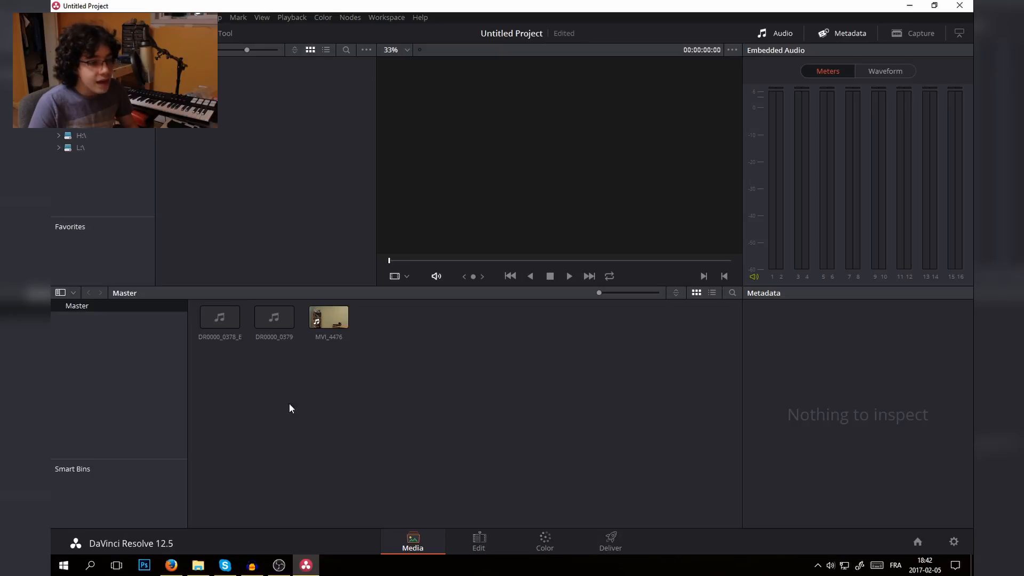
- Add a new bin named A-Rolls to the media pool
right_click(336, 383)
click(385, 38)
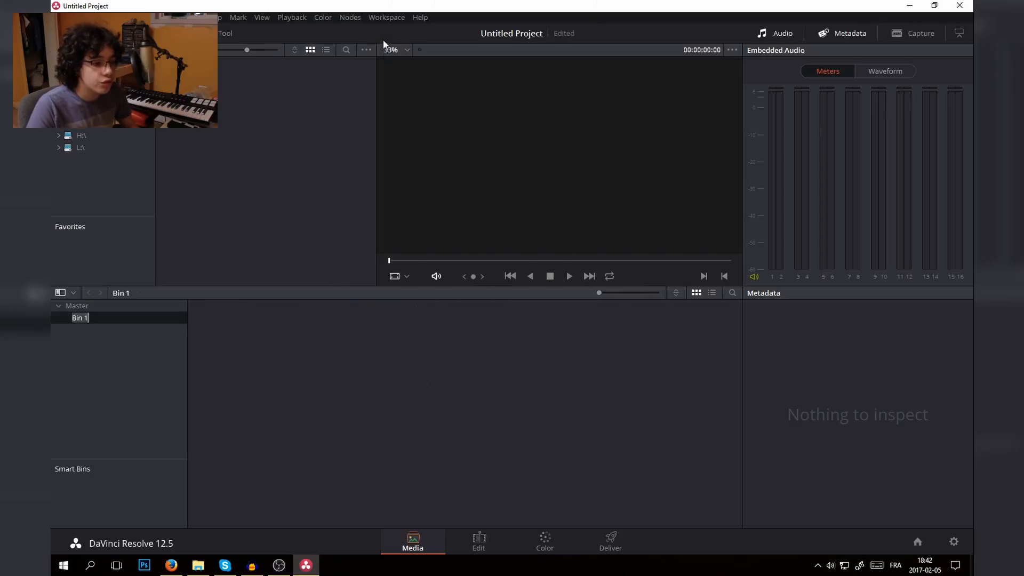
text(A)
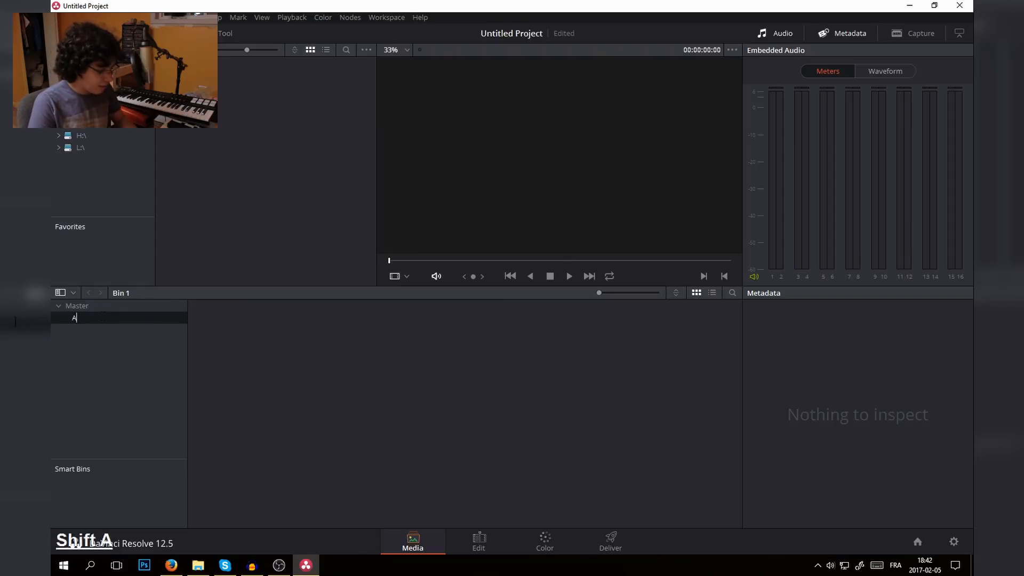
text(-Rolls)
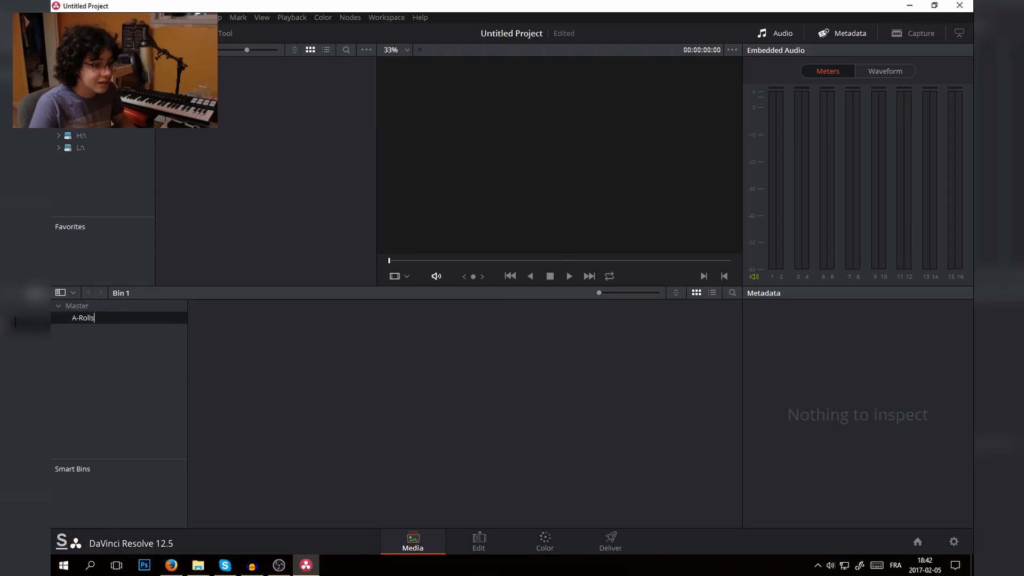
key(Return)
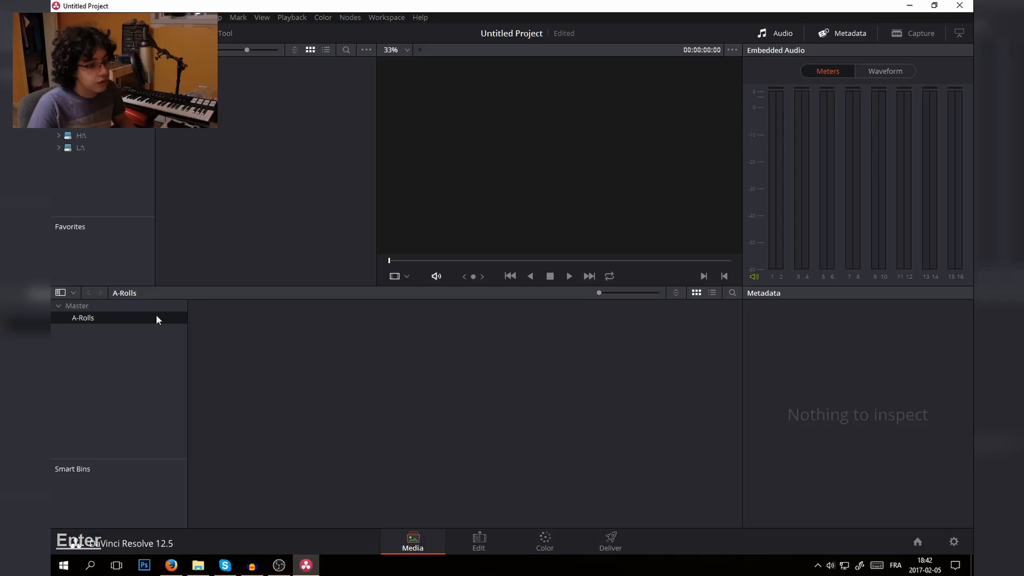
- Move the three imported clips from the Master bin into the A-Rolls bin and open that bin
click(126, 308)
right_click(283, 369)
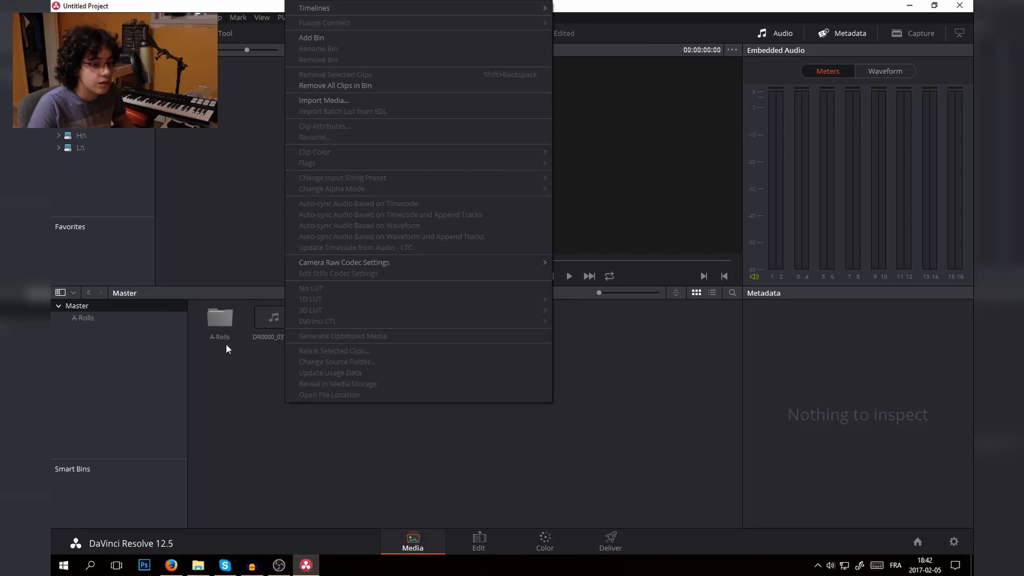
click(232, 419)
drag(315, 345, 225, 320)
double_click(223, 318)
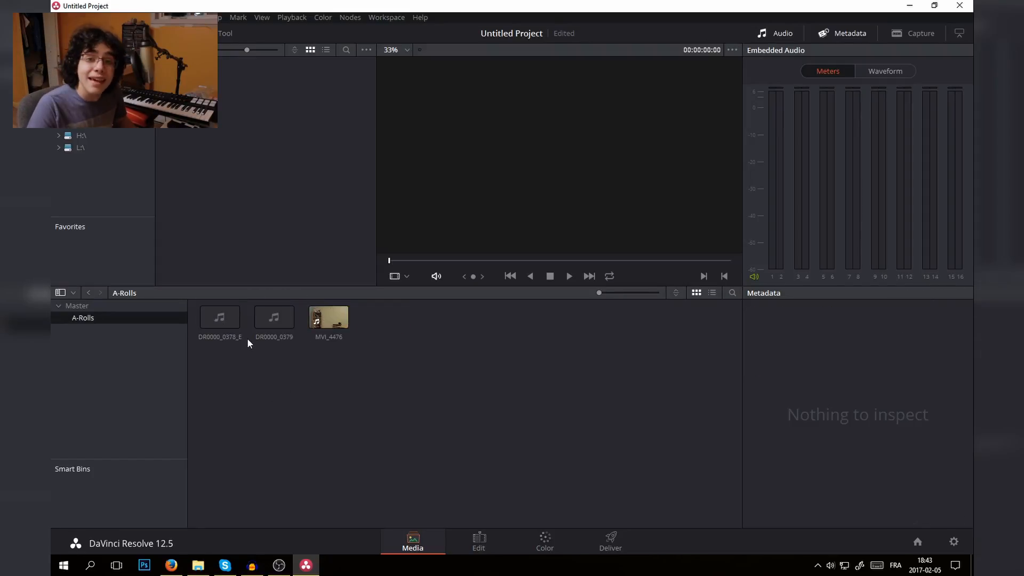
- Switch to the Edit page and move DR0000_0378_E.wav from the Master bin into the A-Rolls bin
click(209, 337)
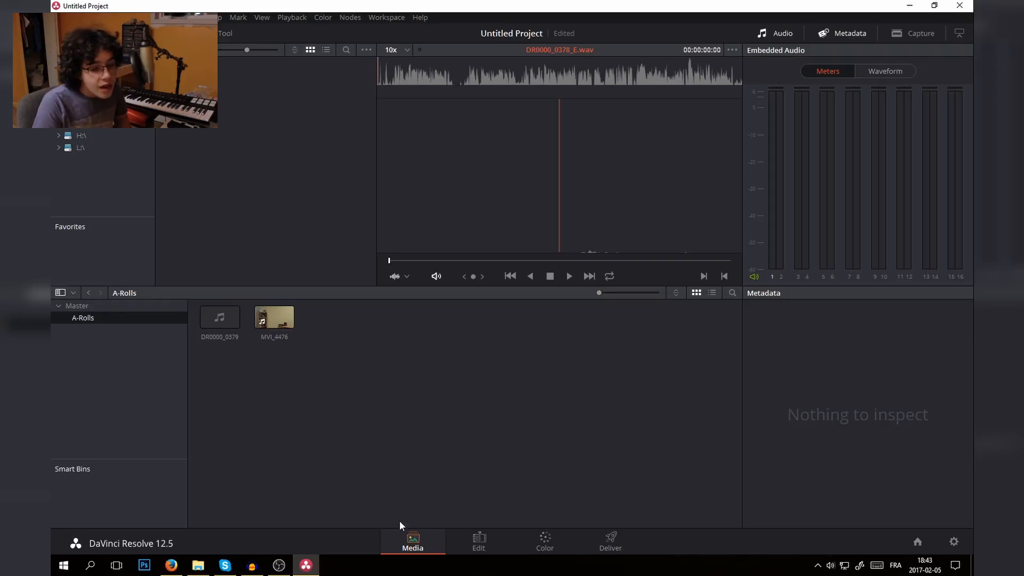
click(486, 545)
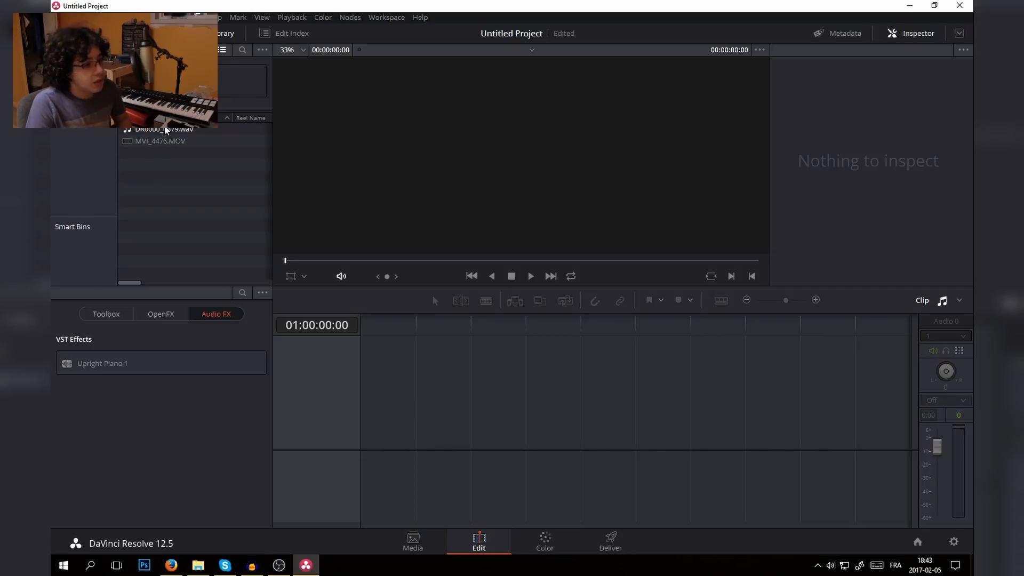
scroll(139, 135, up, 2)
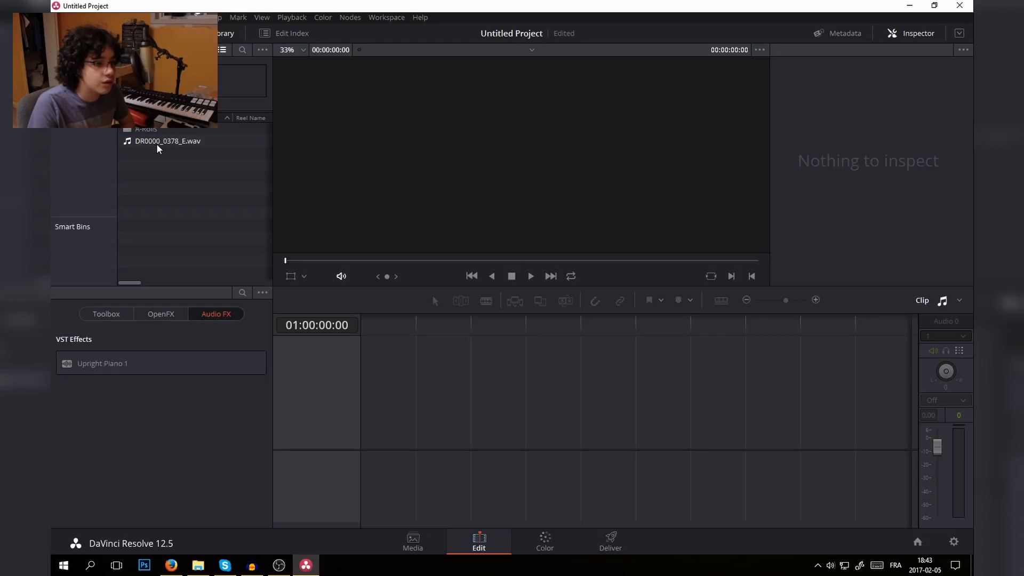
drag(156, 145, 145, 129)
click(147, 130)
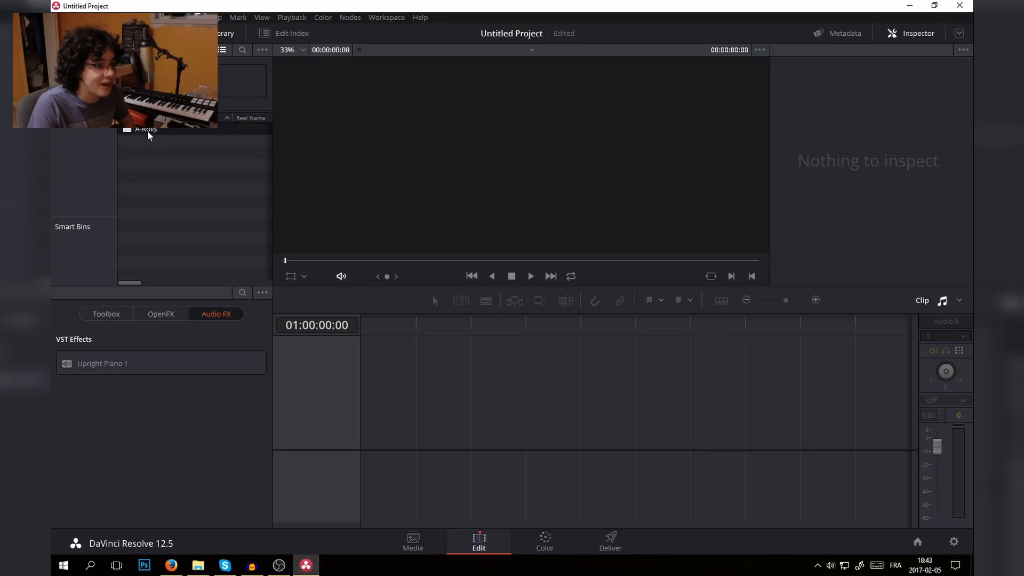
- Open the A-Rolls bin and remove DR0000_0379.wav from it
double_click(148, 130)
click(157, 144)
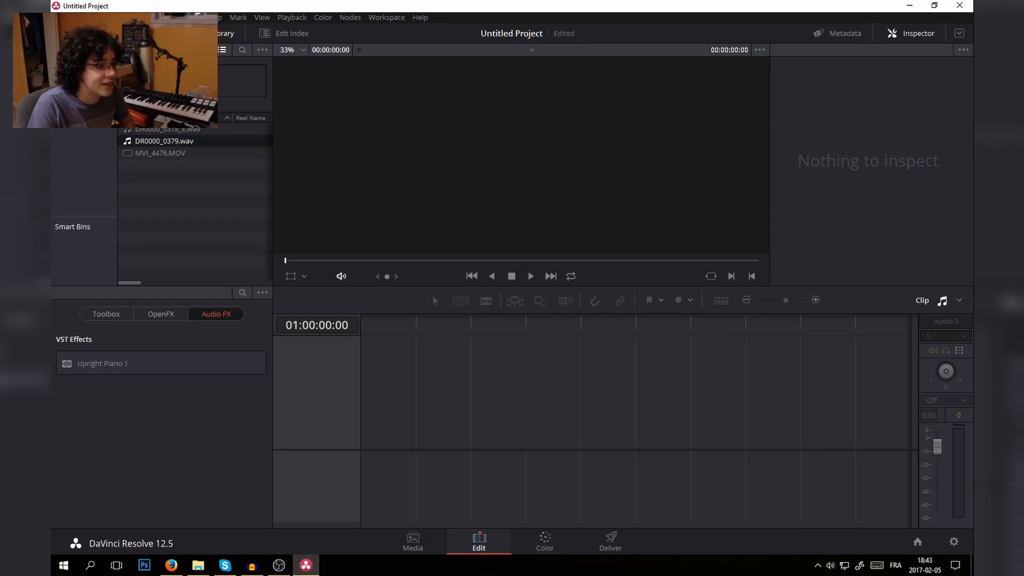
key(Delete)
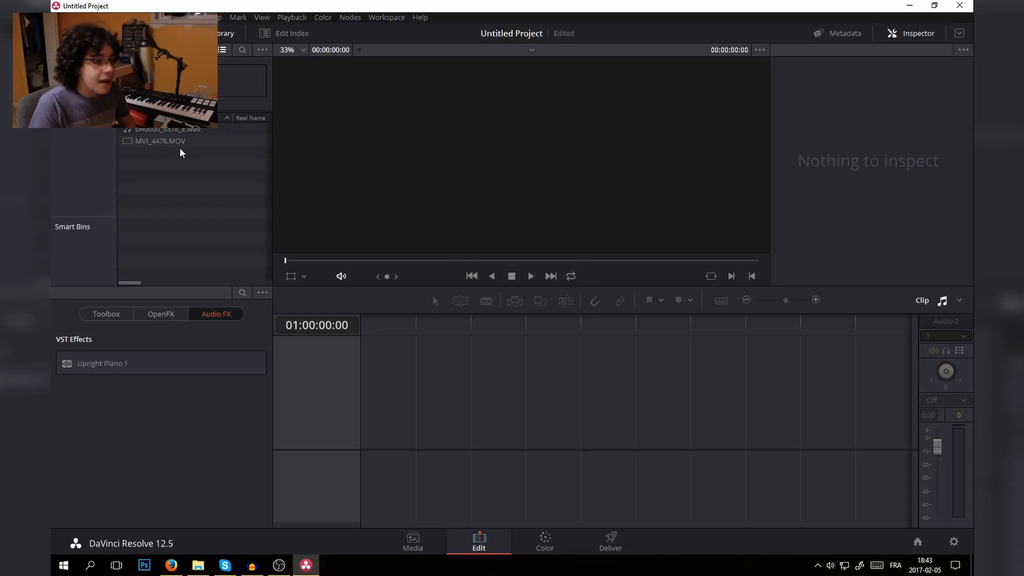
- Create a timeline from MVI_4476.MOV and place DR0000_0378_E.wav at its start on a second audio track beneath the clip's own sound
drag(162, 144, 365, 421)
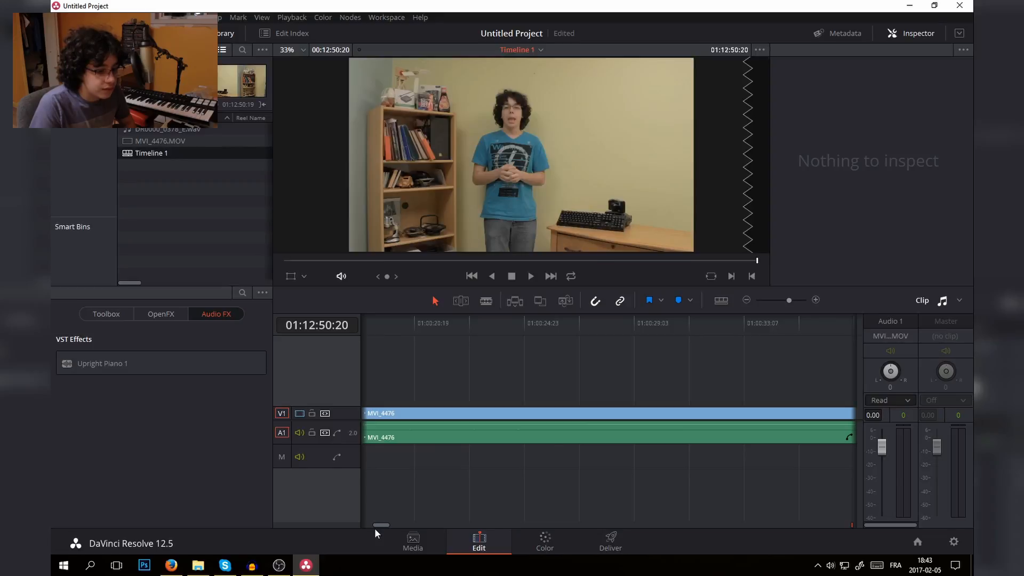
drag(375, 525, 331, 526)
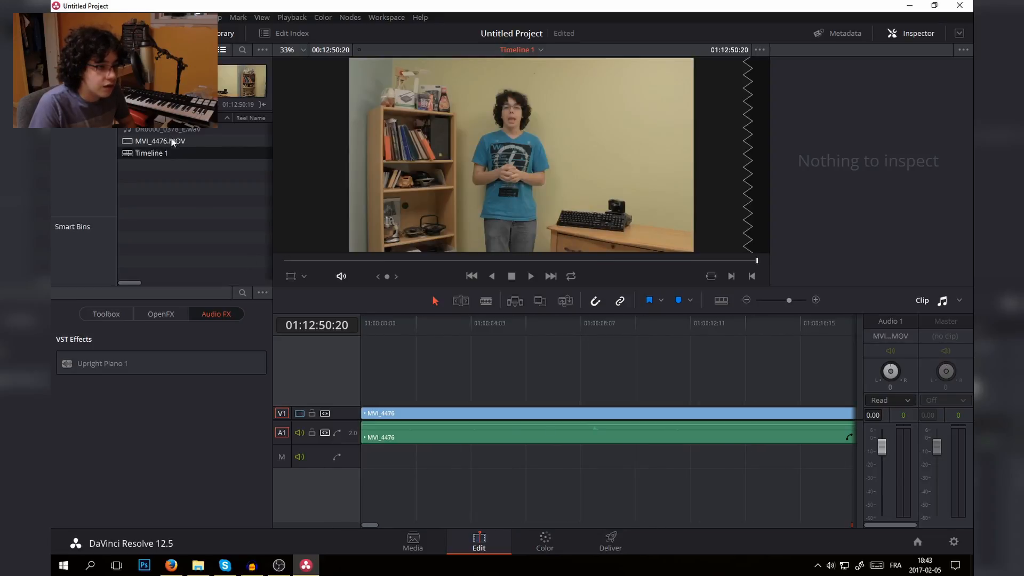
drag(158, 131, 344, 459)
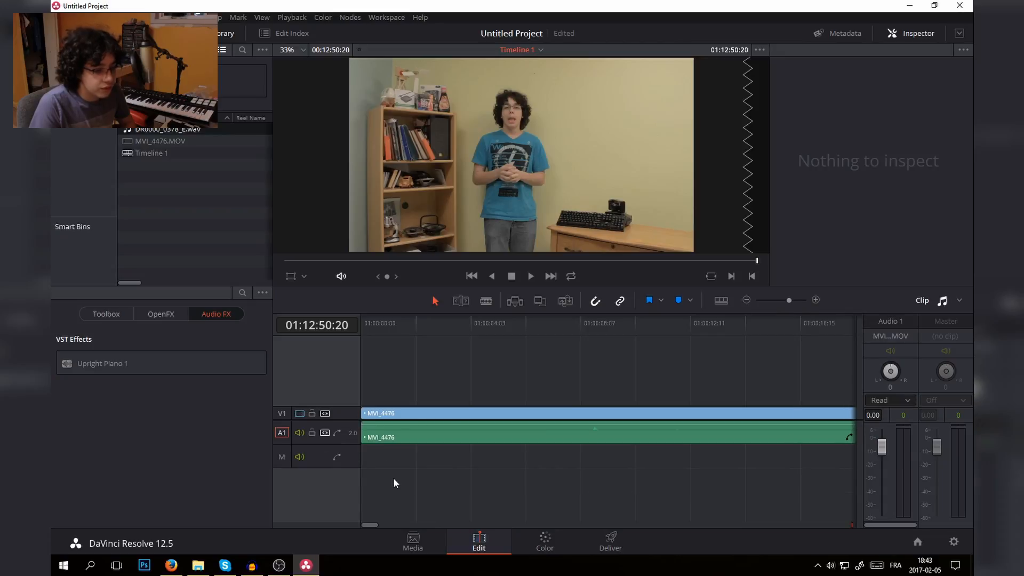
drag(160, 130, 352, 461)
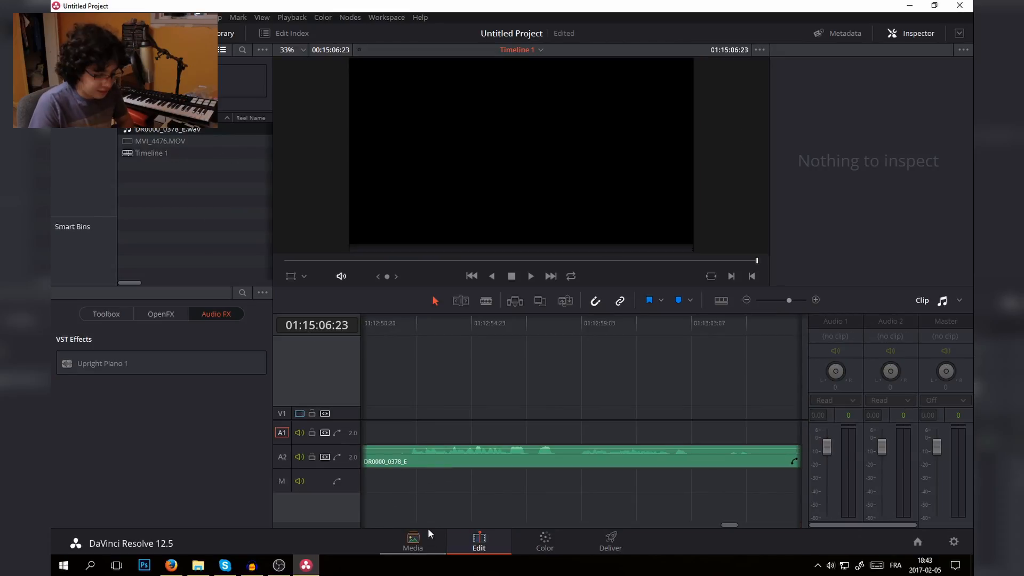
- Zoom the timeline out to compare the full lengths of the video clip and the separate audio recording
key(ctrl+minus)
key(ctrl+minus)
key(ctrl+minus)
key(ctrl+minus)
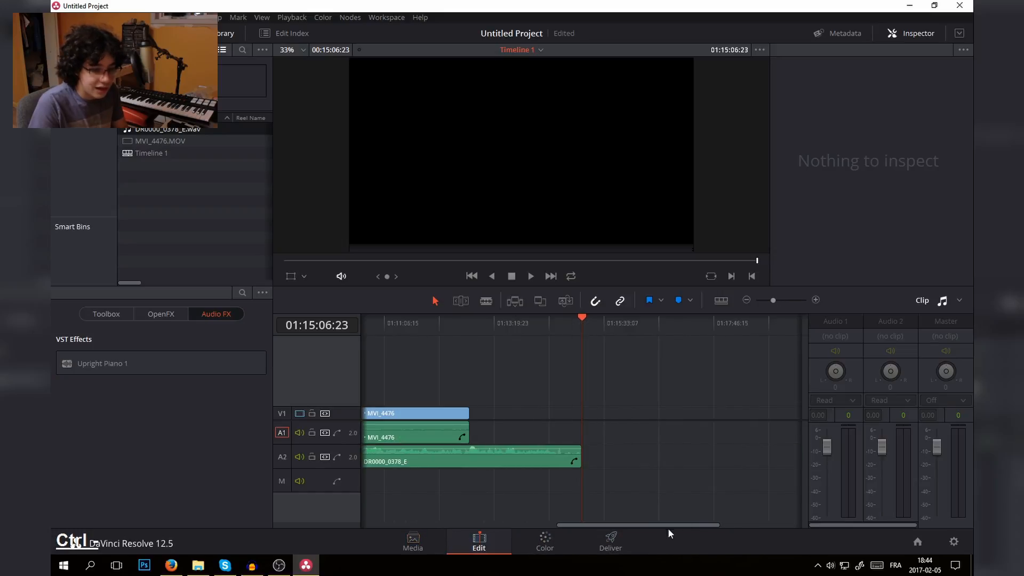
drag(645, 524, 424, 520)
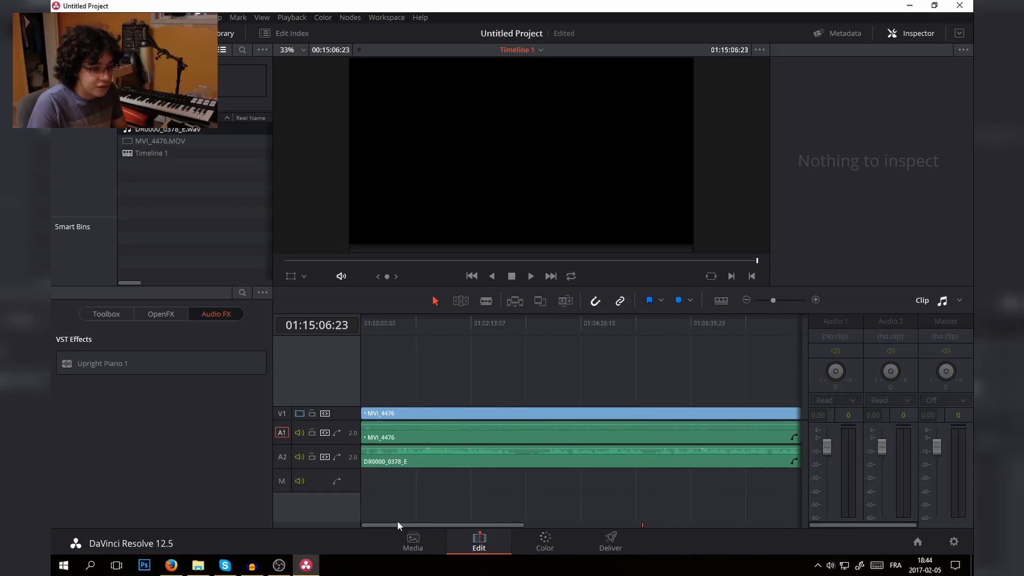
key(ctrl+plus)
key(ctrl+minus)
key(ctrl+plus)
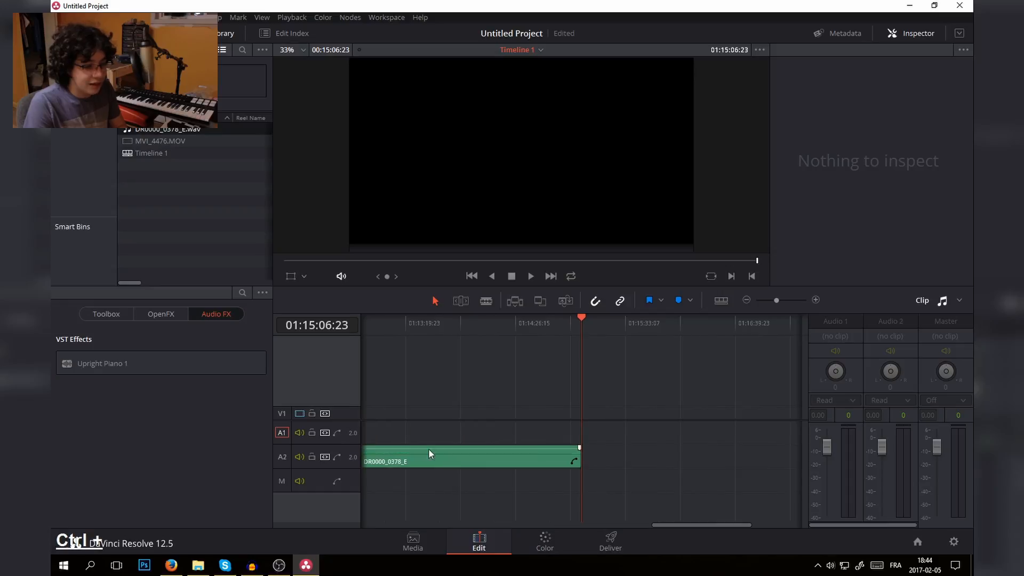
key(ctrl+minus)
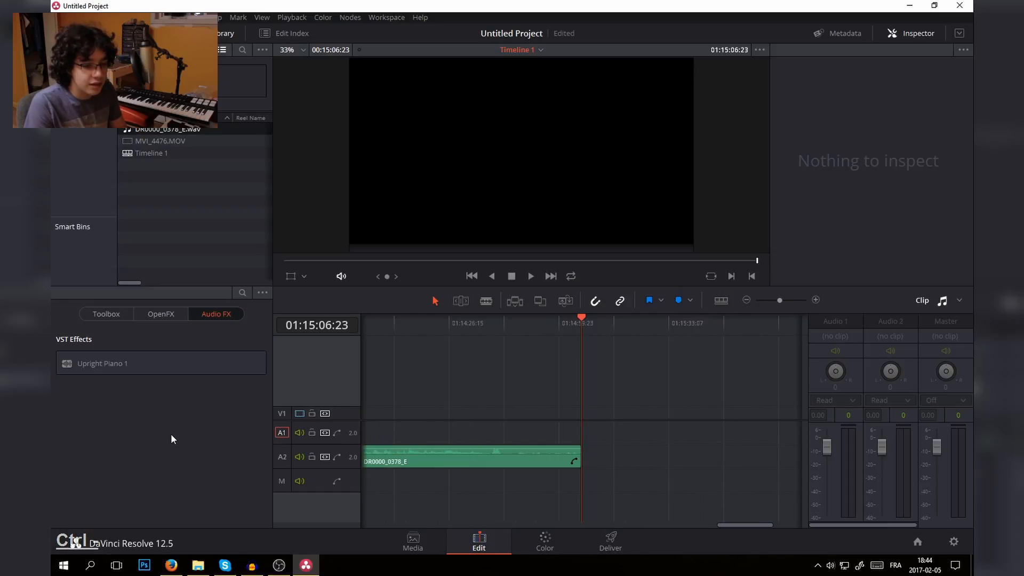
drag(502, 524, 413, 522)
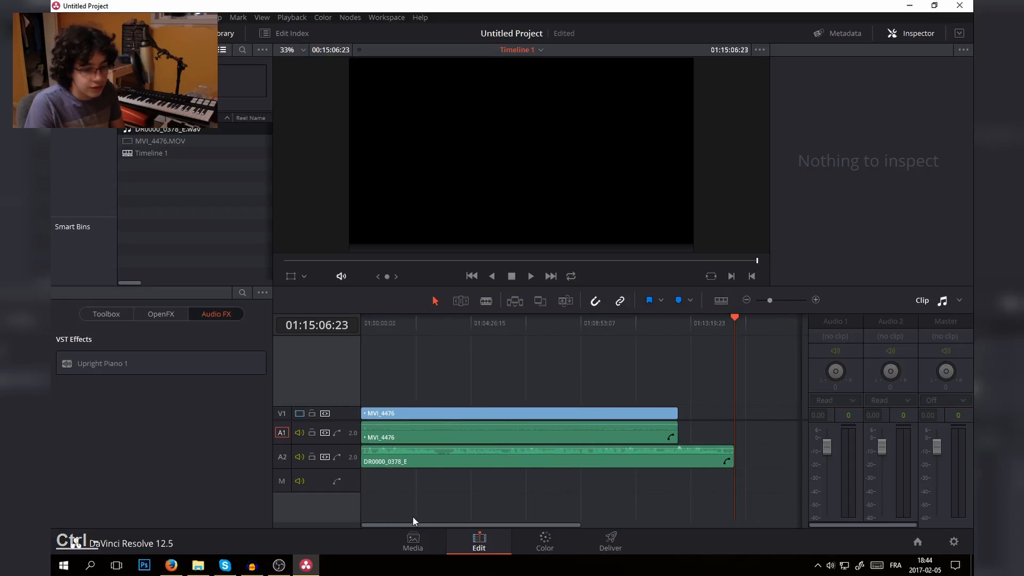
- Examine the audio spike near 01:00:08:15 close up and play it to check the sync between the two audio tracks
key(Home)
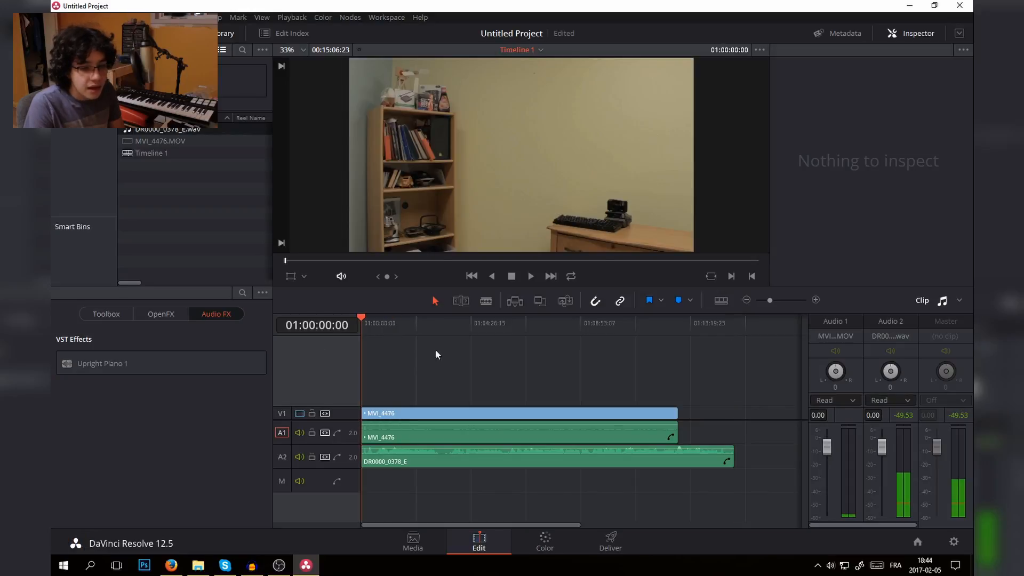
key(ctrl+plus)
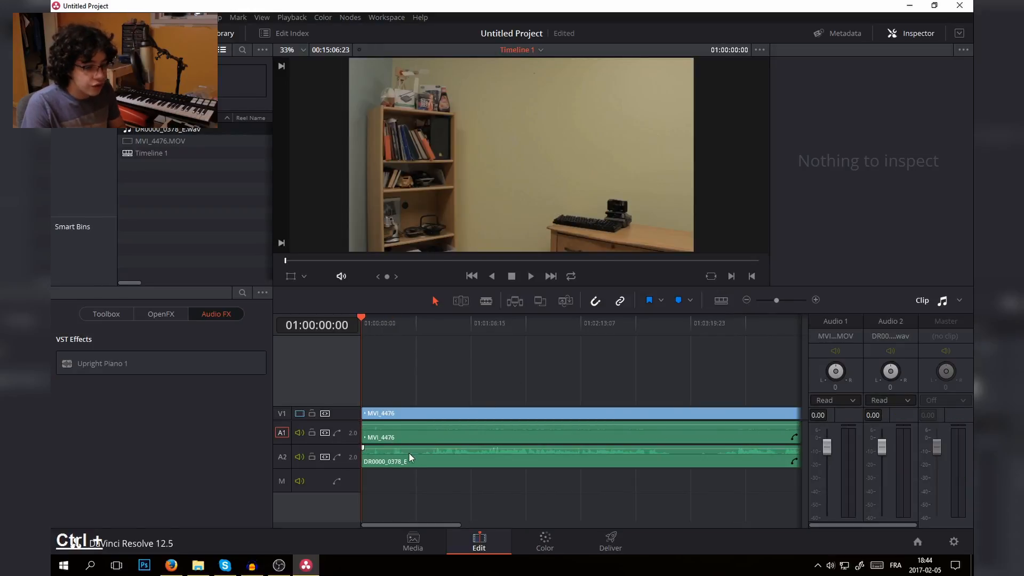
key(ctrl+plus)
key(ctrl+plus)
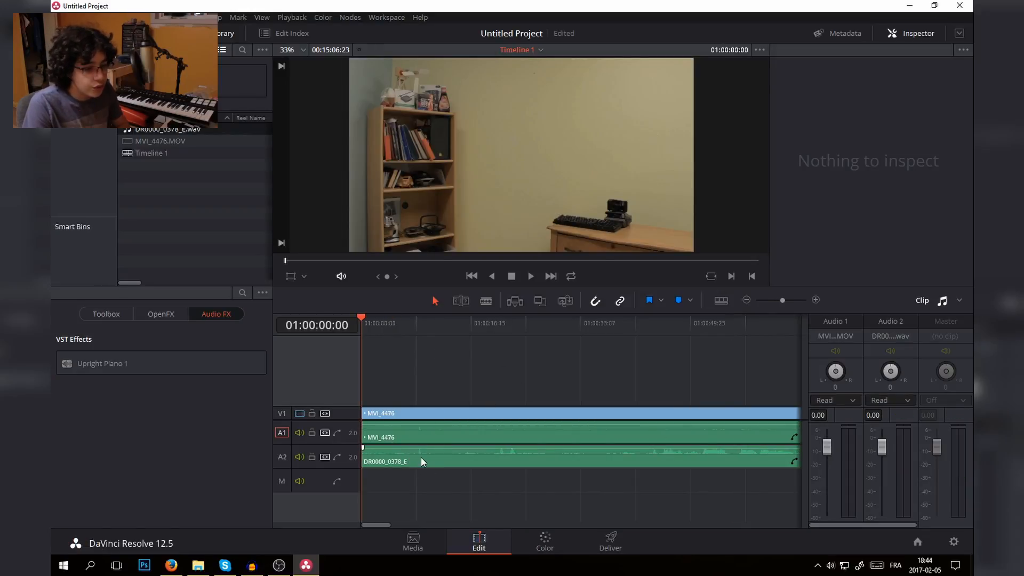
drag(414, 326, 418, 329)
key(ctrl+plus)
key(ctrl+plus)
key(ctrl+plus)
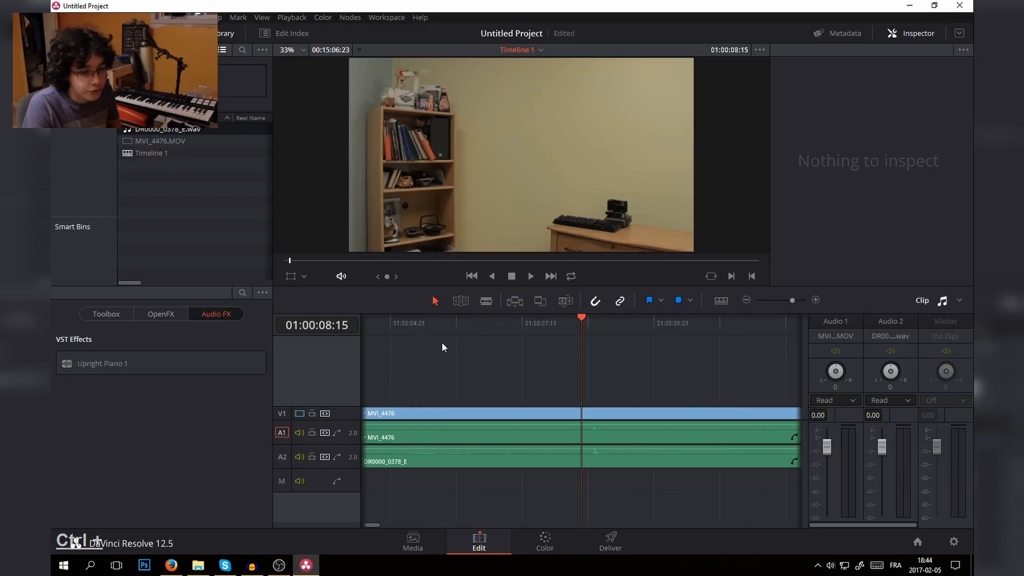
key(space)
key(space)
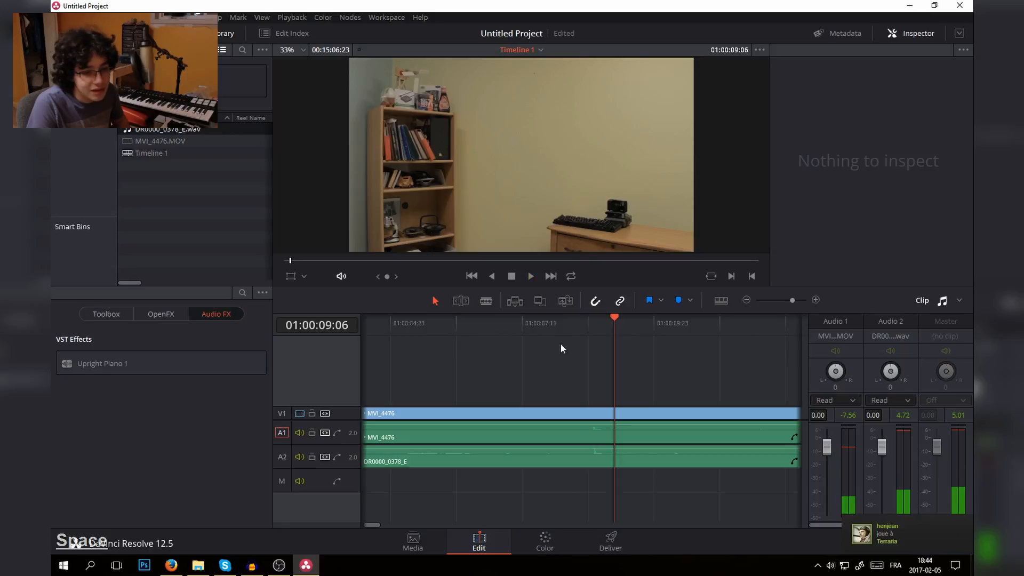
- Hide the audio waveforms on the timeline clips and show them again
click(586, 328)
drag(587, 327, 590, 328)
click(720, 301)
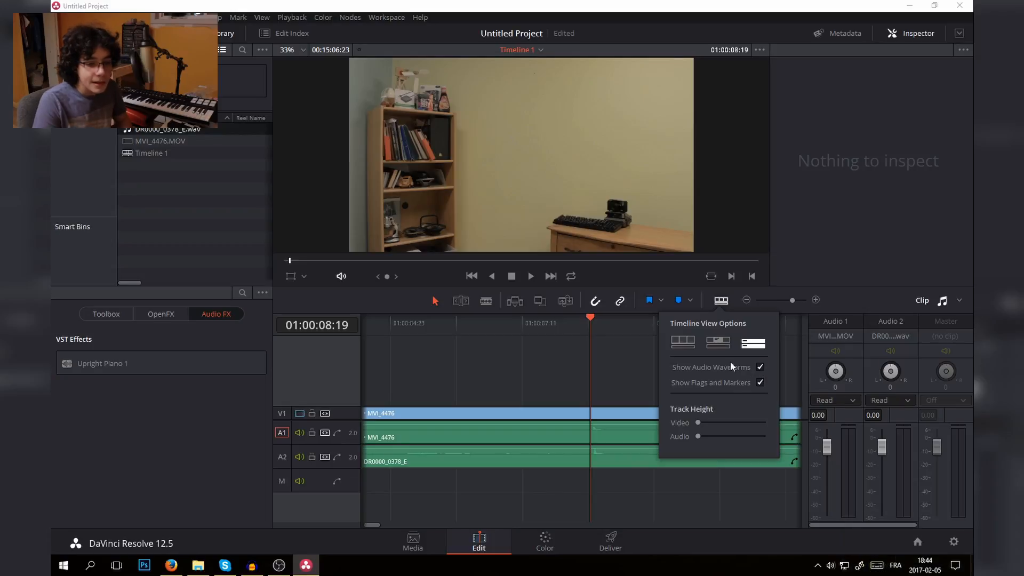
click(761, 368)
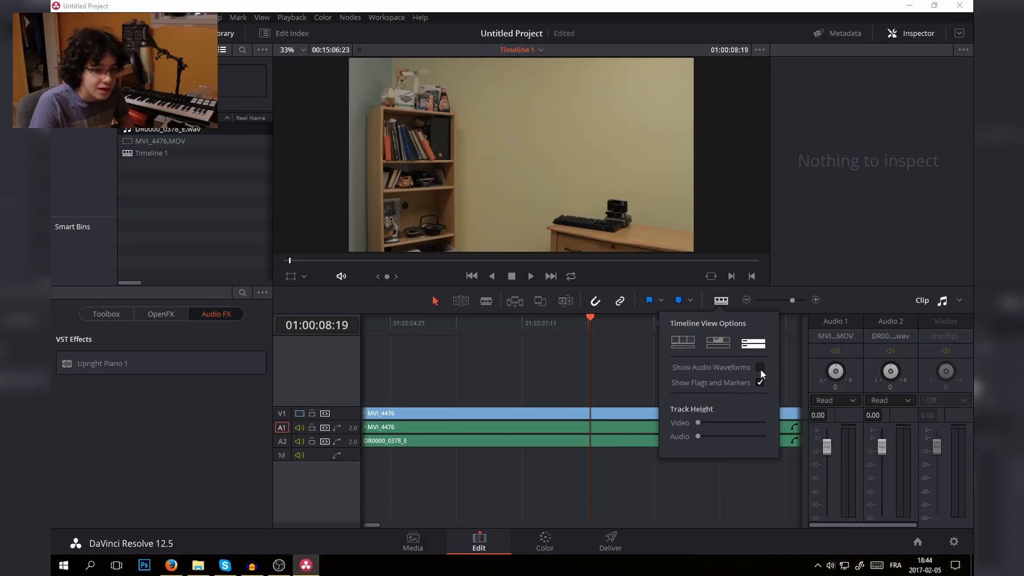
click(759, 367)
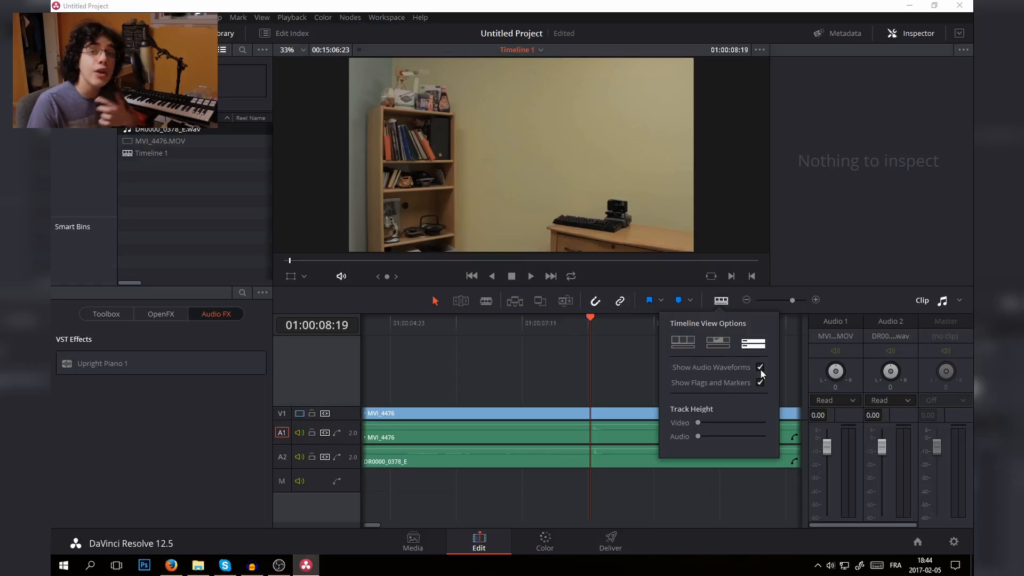
- With snapping off, try nudging the MVI_4476 clip slightly at the audio spike near 01:00:08:20 to line it up with the separate recording
click(592, 322)
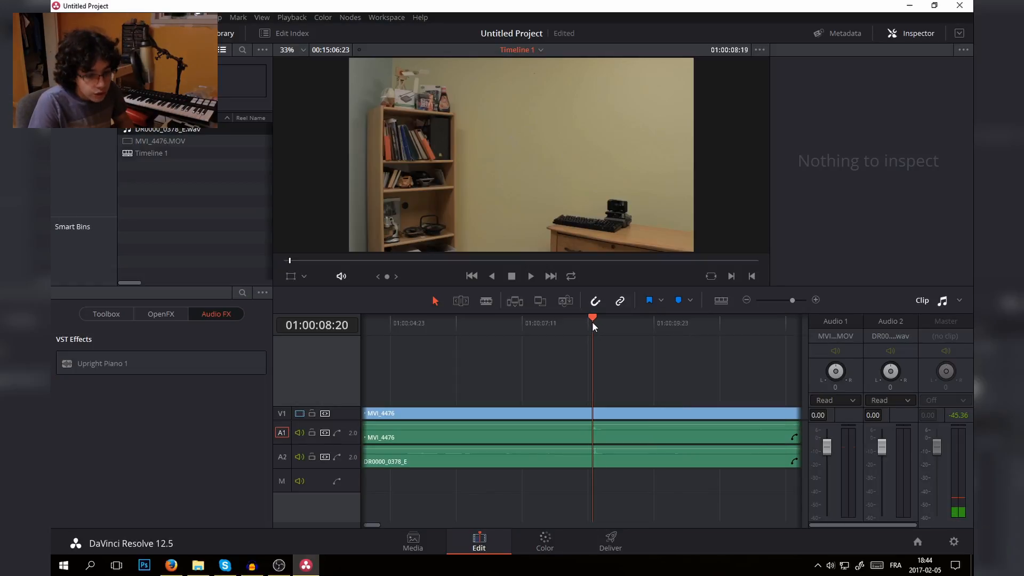
key(ctrl+plus)
key(ctrl+plus)
key(ctrl+plus)
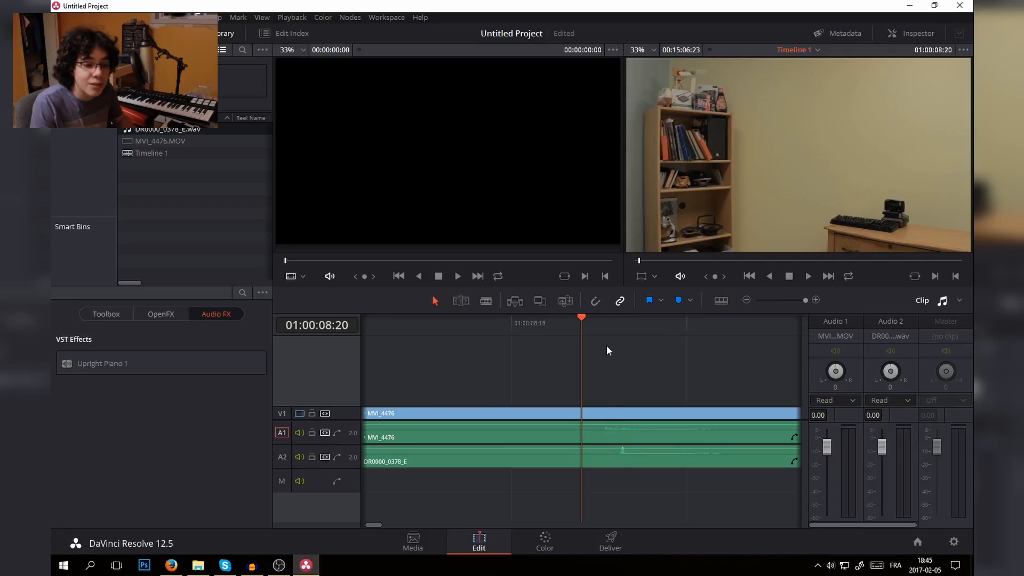
key(n)
key(n)
key(n)
key(n)
key(n)
key(n)
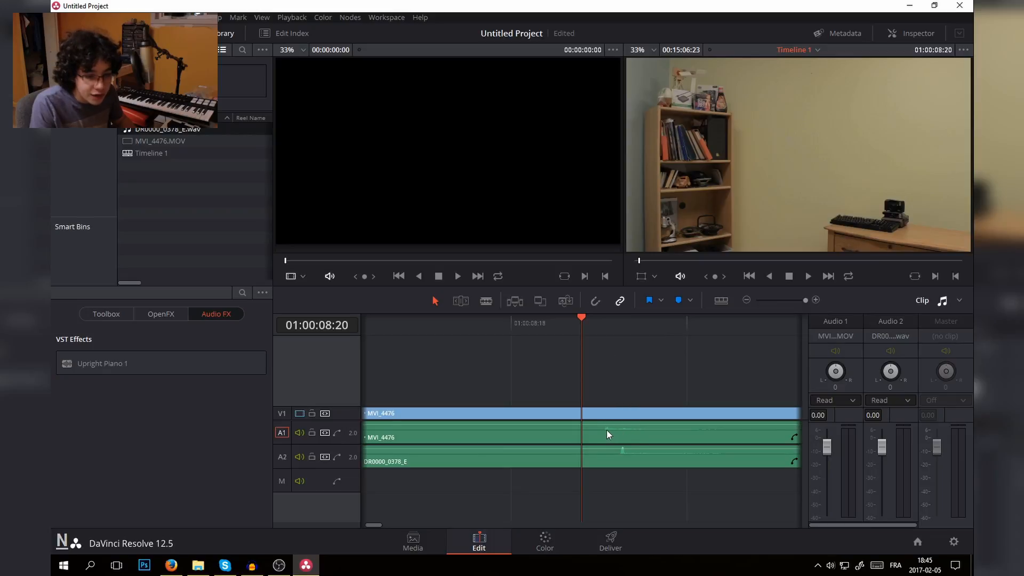
drag(606, 429, 660, 429)
key(space)
key(space)
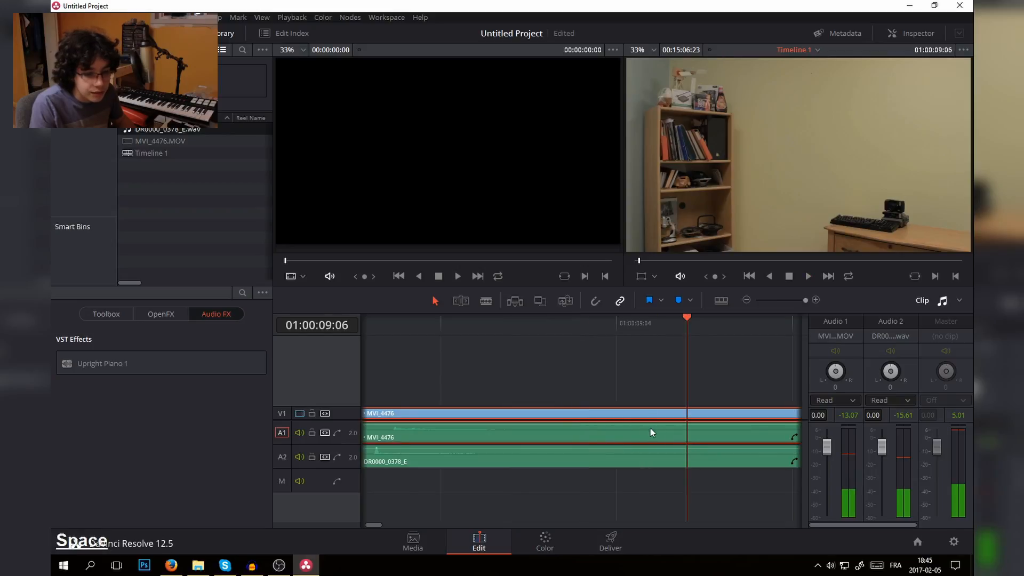
mouse_move(391, 434)
mouse_down()
mouse_move(361, 425)
mouse_move(395, 424)
mouse_up()
- Play several sections of the timeline to check that the camera sound and the separate recording are in sync
click(406, 322)
drag(410, 328, 341, 339)
key(ctrl+minus)
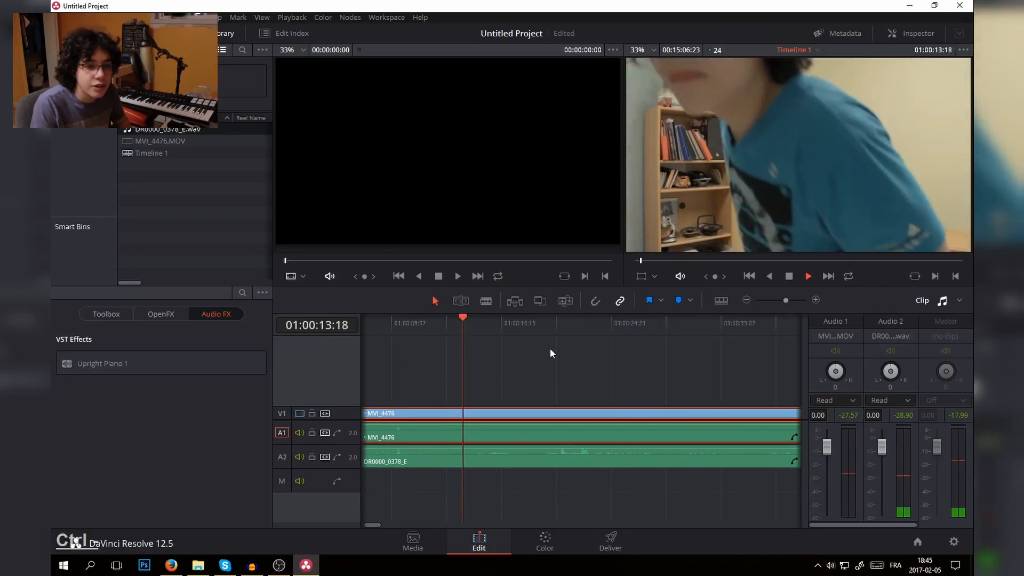
click(552, 332)
key(space)
key(space)
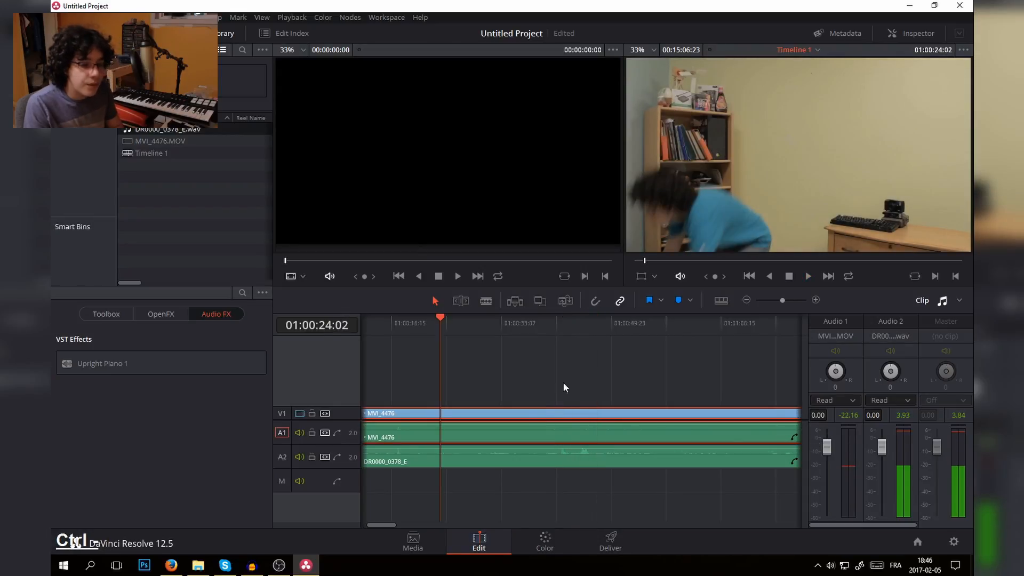
- Turn snapping back on and trim the end of the DR0000_0378_E audio to the end of the MVI_4476 clip
scroll(512, 406, down, 5)
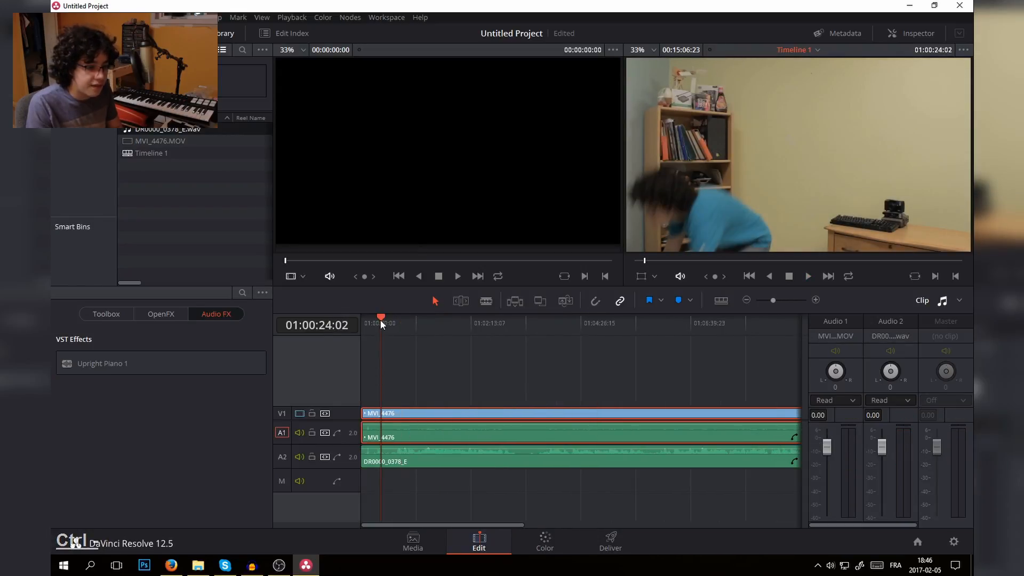
drag(379, 320, 334, 322)
scroll(414, 412, up, 3)
scroll(412, 430, up, 4)
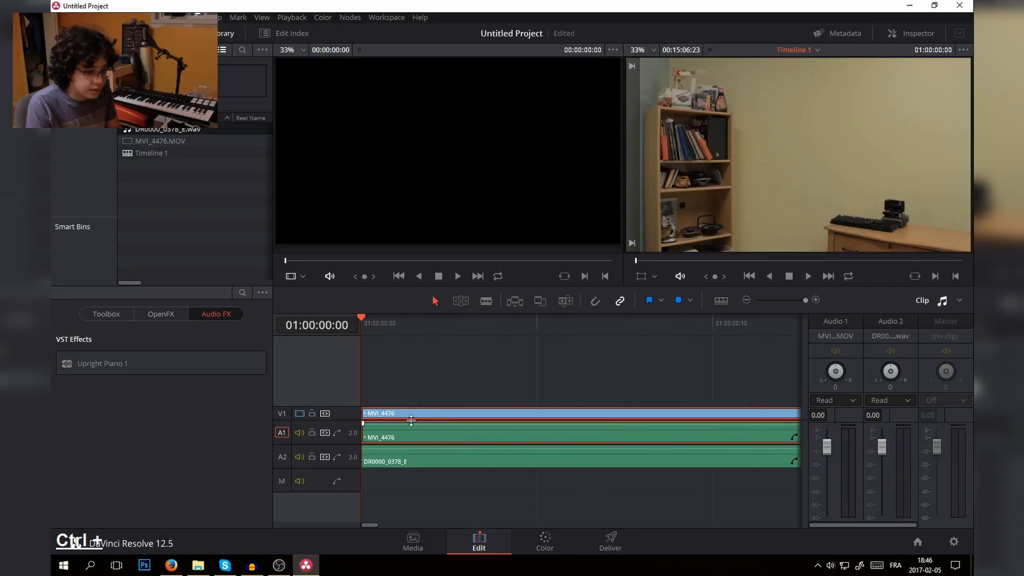
key(n)
scroll(408, 392, down, 7)
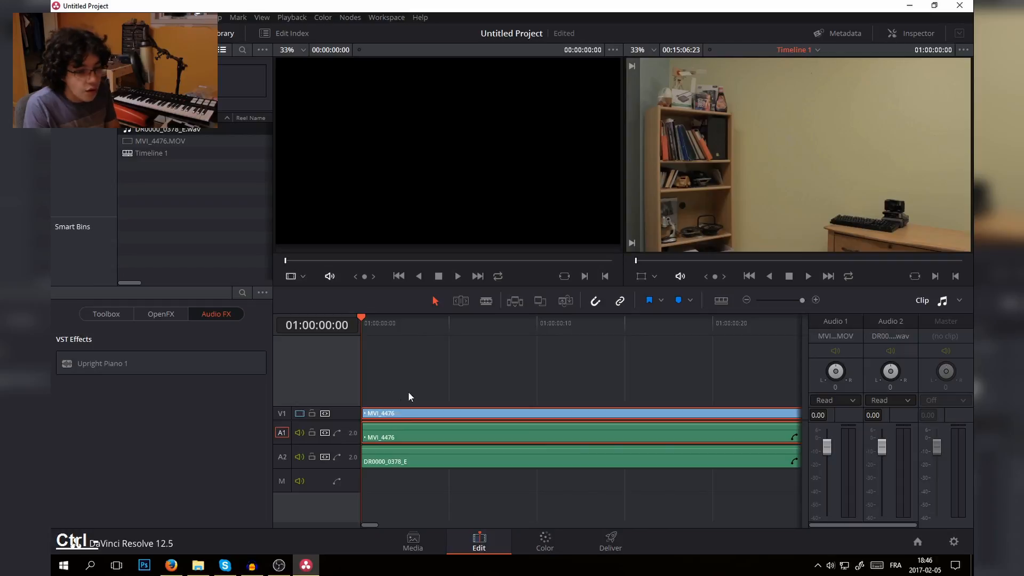
scroll(510, 376, down, 4)
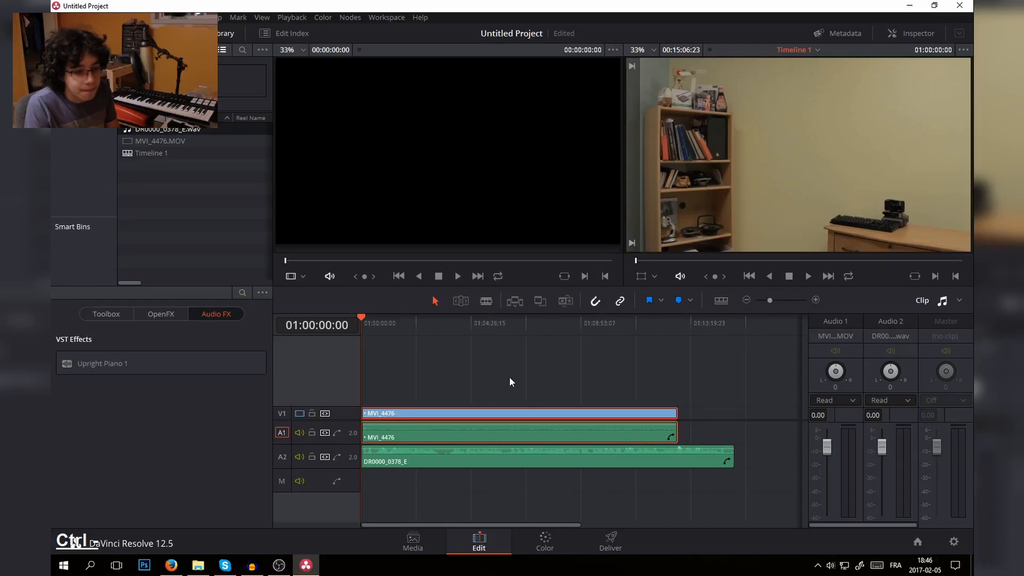
drag(545, 452, 518, 455)
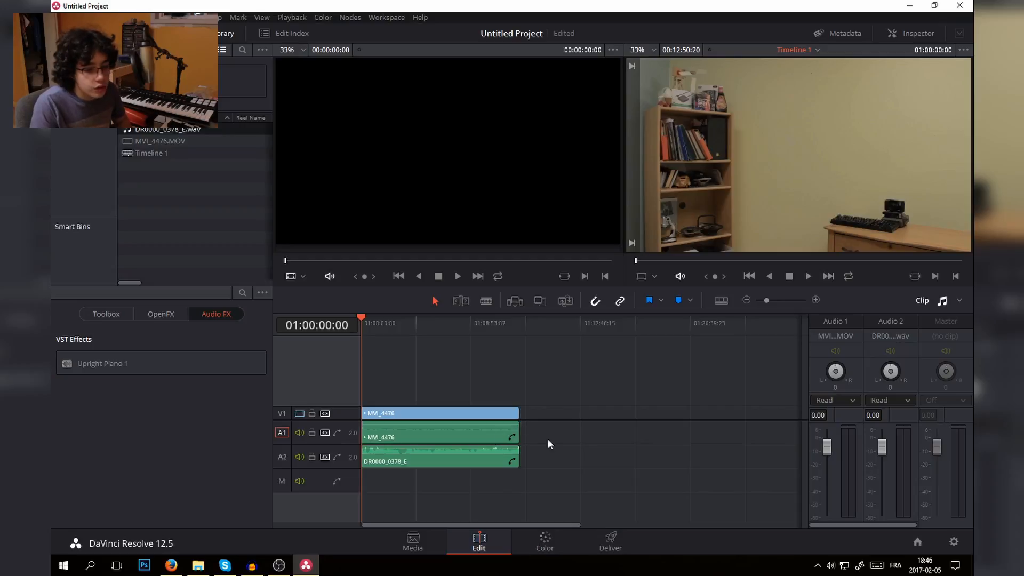
- Delete only the camera's own audio of MVI_4476 from track A1, keeping its video
click(464, 432)
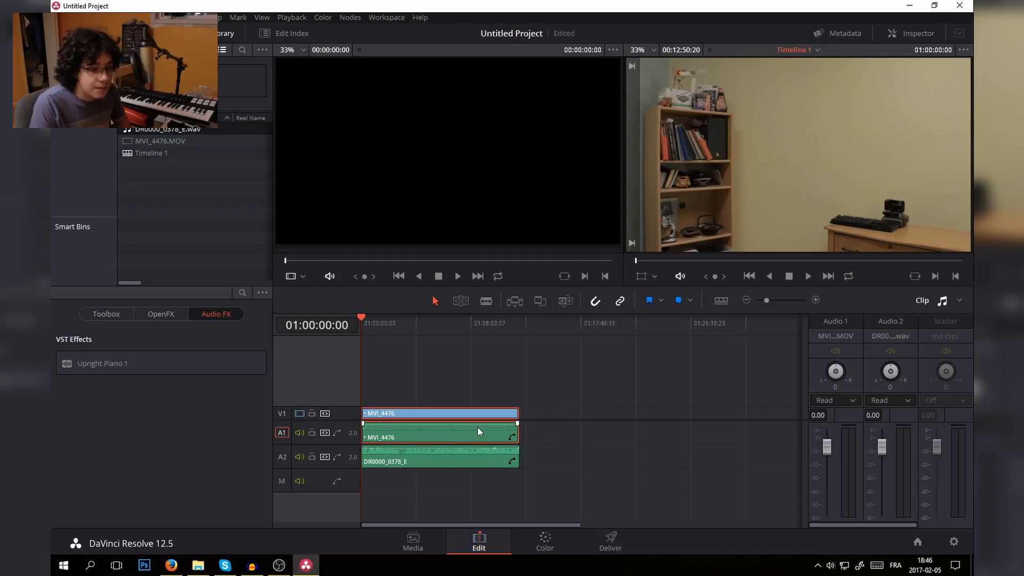
click(564, 442)
click(479, 430)
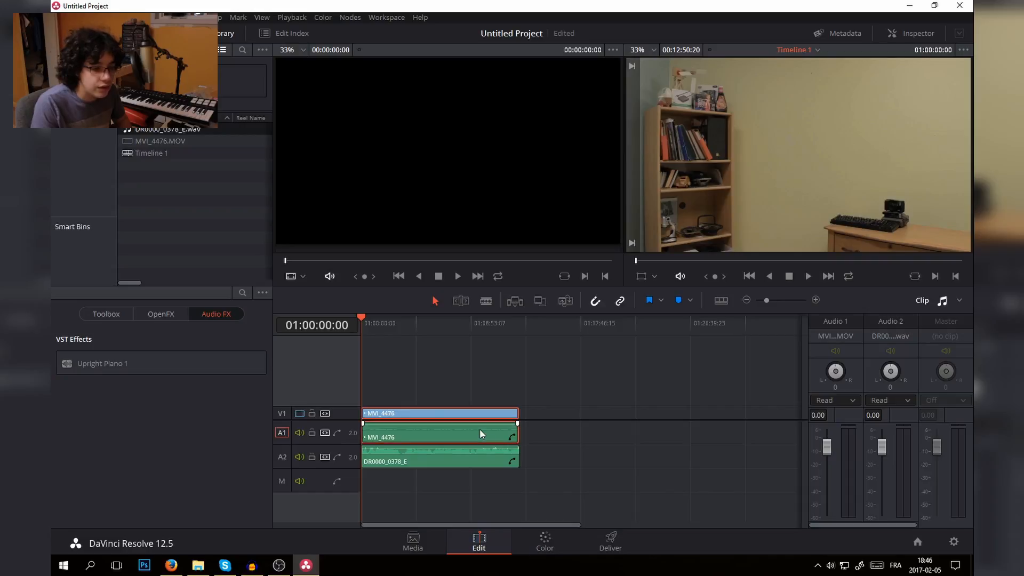
click(535, 432)
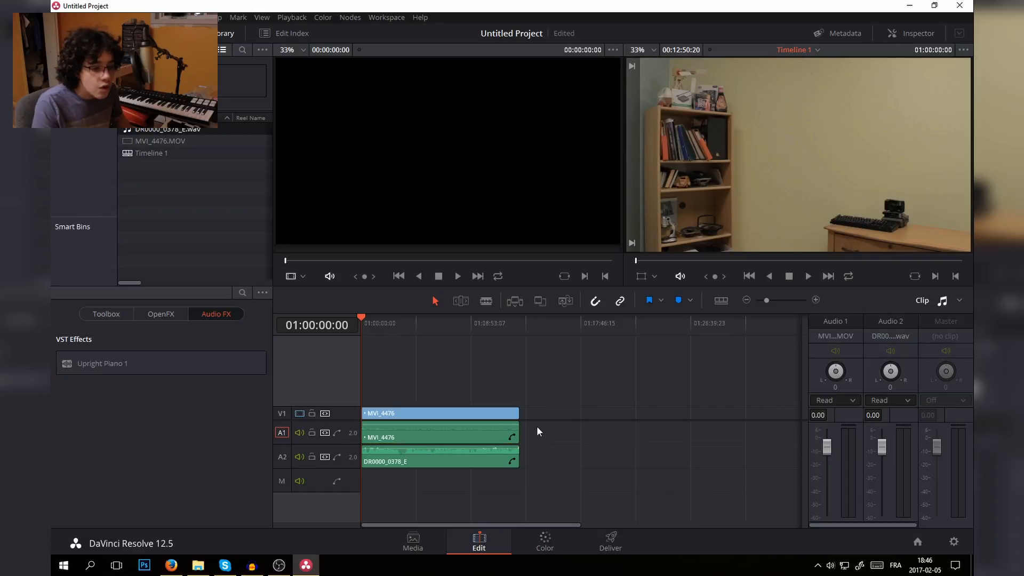
alt+click(469, 434)
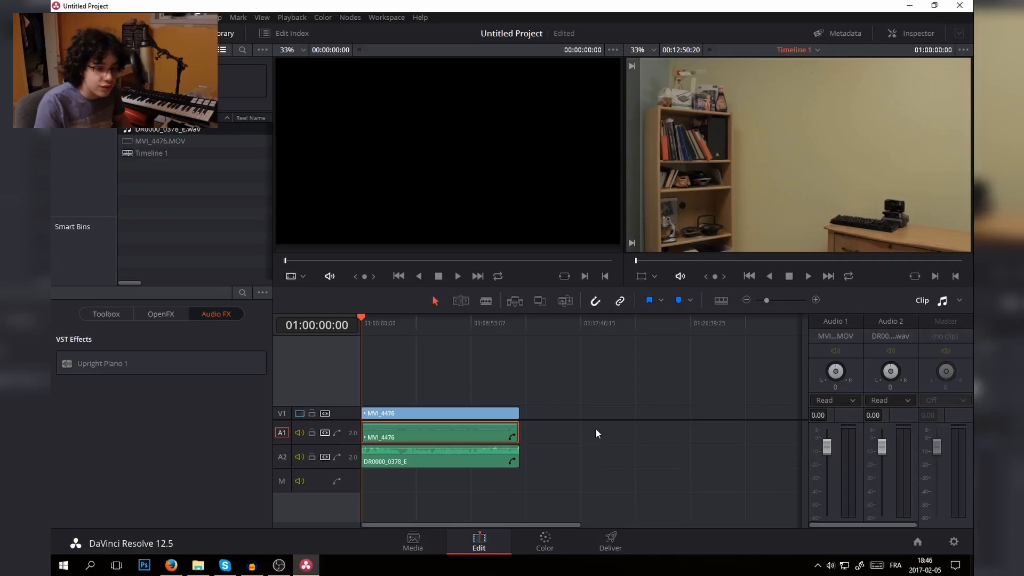
key(BackSpace)
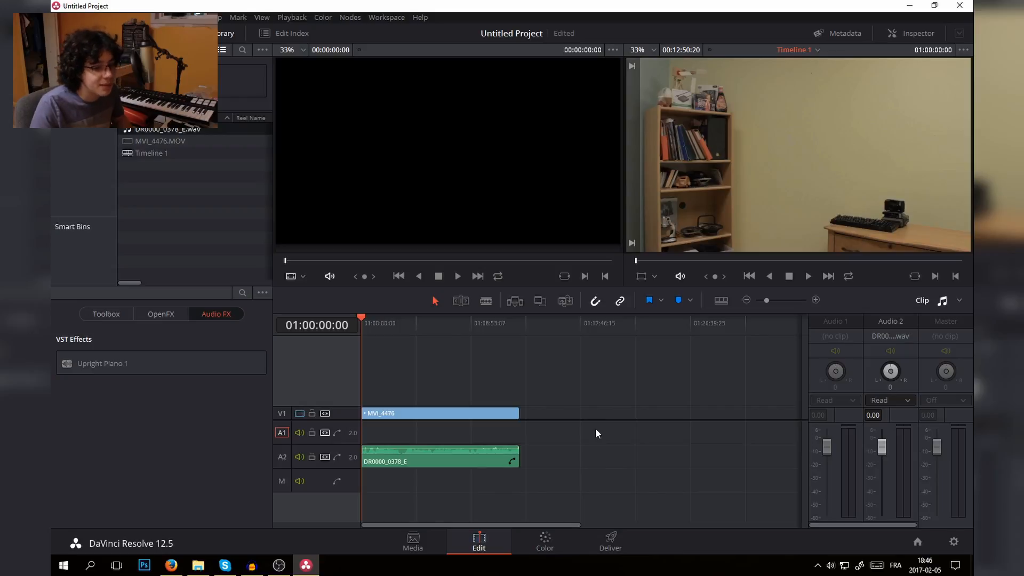
- Move the DR0000_0378_E audio up to track A1 and link it with the MVI_4476 video clip
mouse_move(426, 458)
mouse_down()
mouse_move(436, 456)
mouse_move(434, 439)
mouse_up()
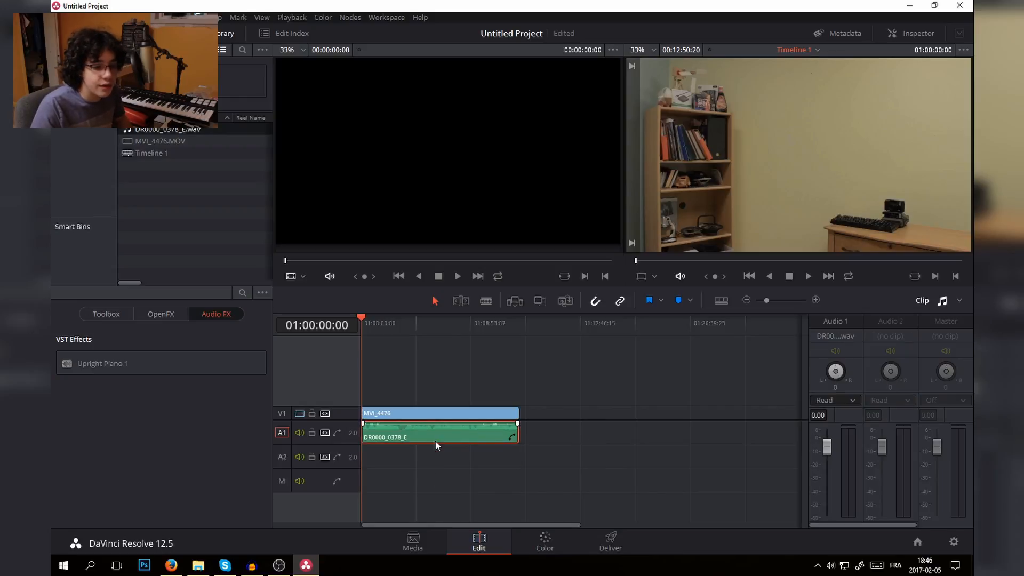
click(539, 443)
click(468, 432)
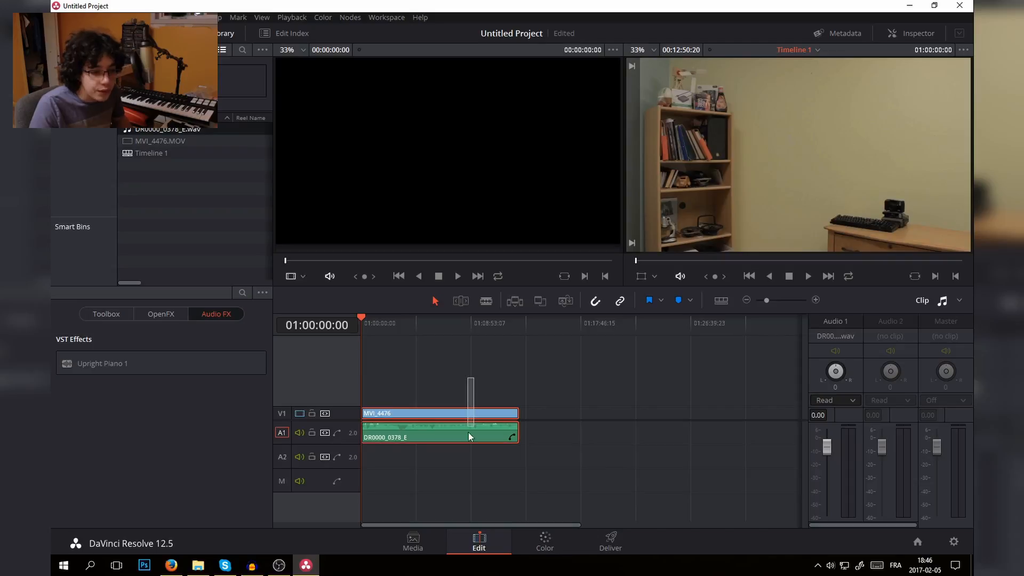
right_click(475, 433)
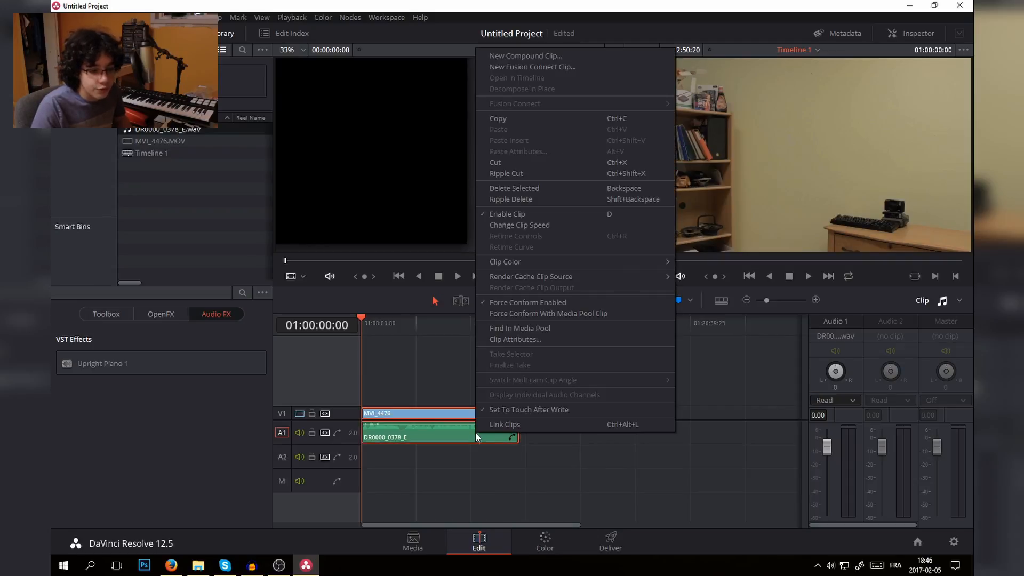
click(514, 425)
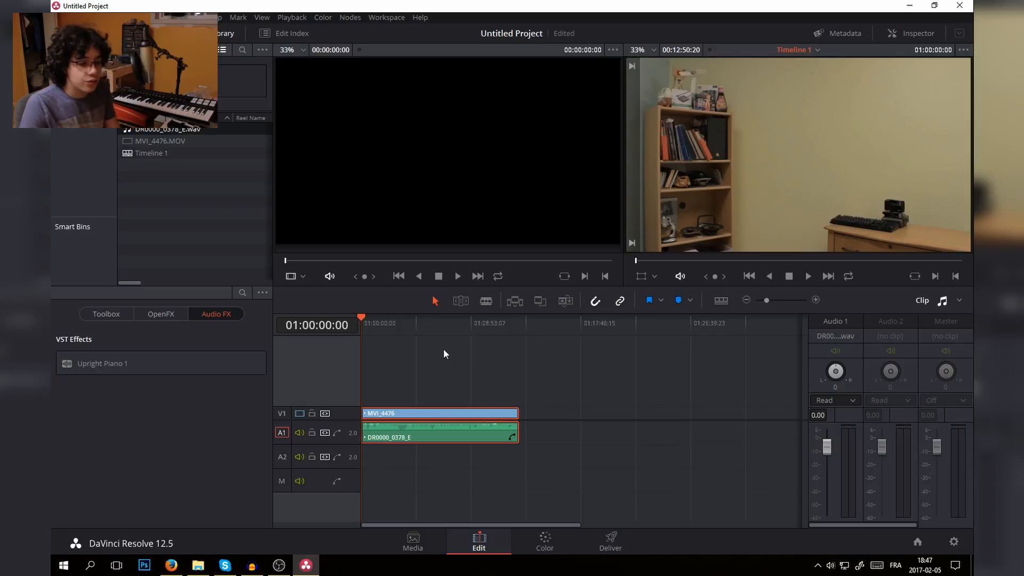
- Split the linked video and audio at 01:00:43:07 and delete the part before the cut
key(ctrl+plus)
key(ctrl+plus)
key(ctrl+plus)
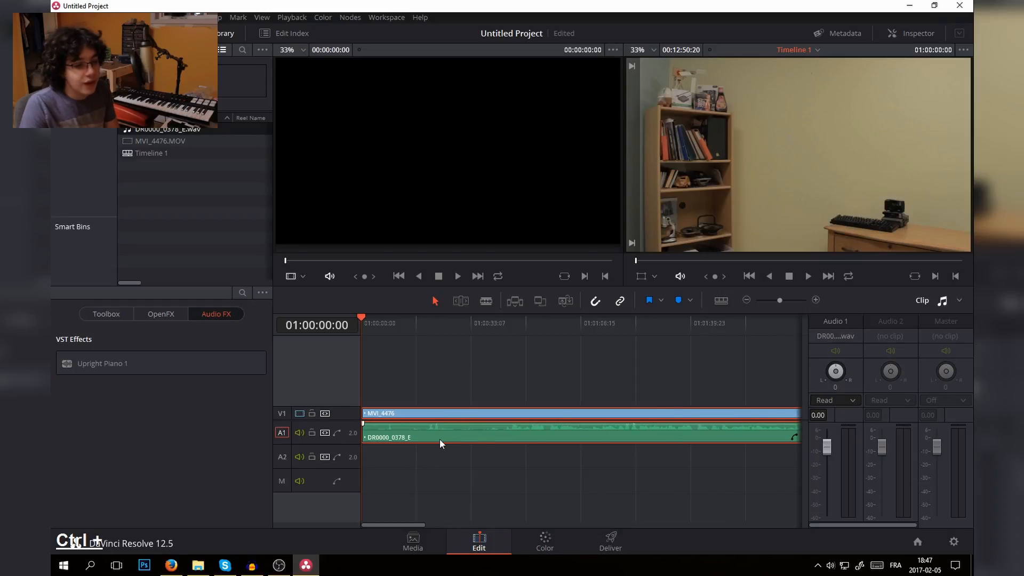
drag(363, 319, 504, 342)
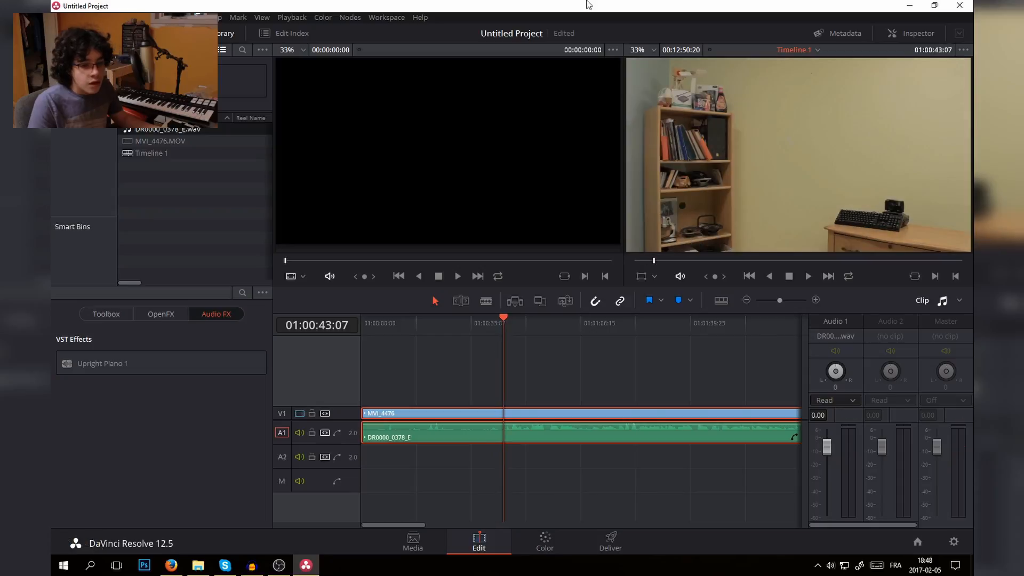
click(486, 300)
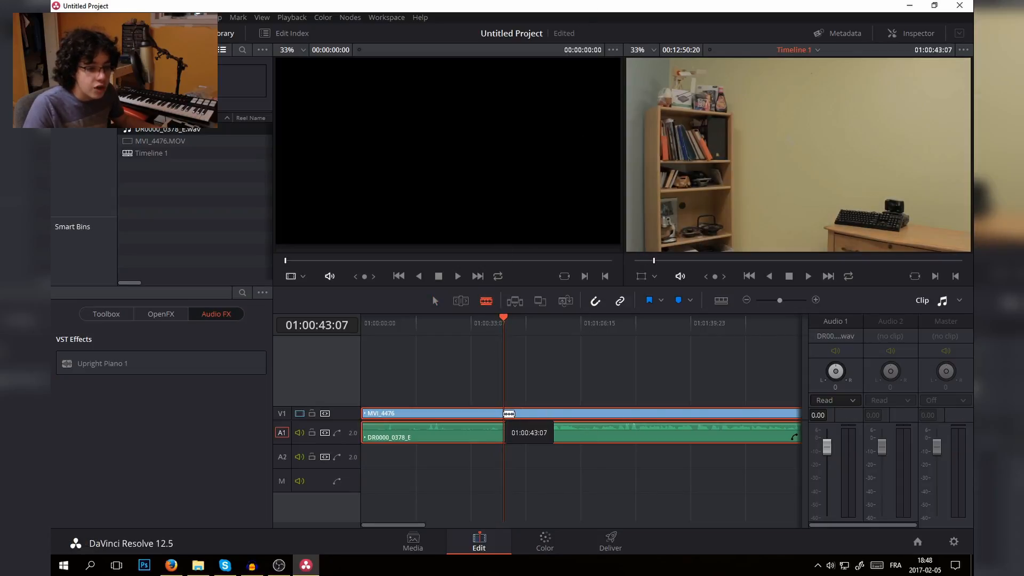
click(505, 424)
click(472, 415)
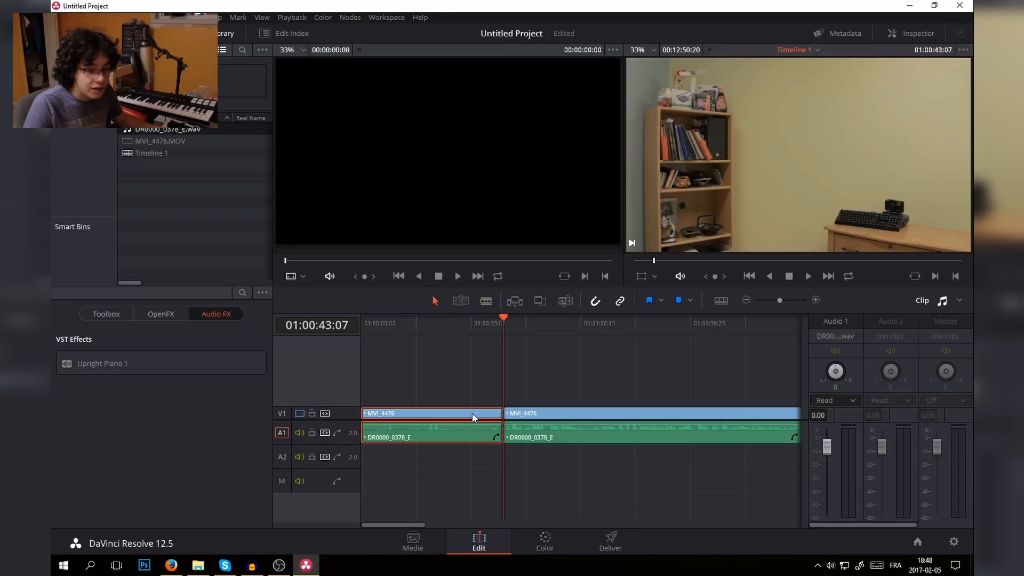
key(BackSpace)
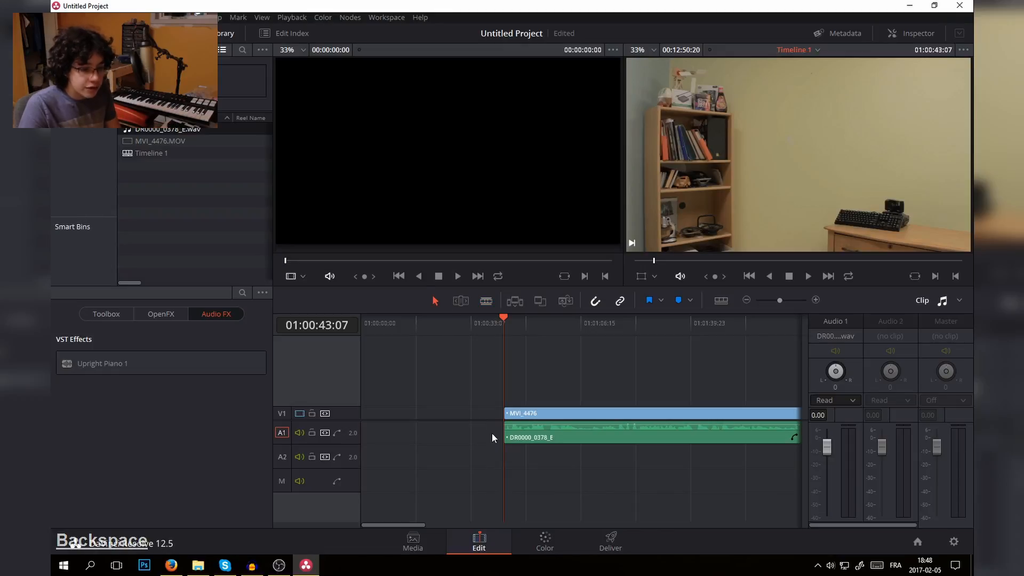
- Split the linked clips at 01:00:56:07 and close the empty gap at the start of the timeline
click(440, 416)
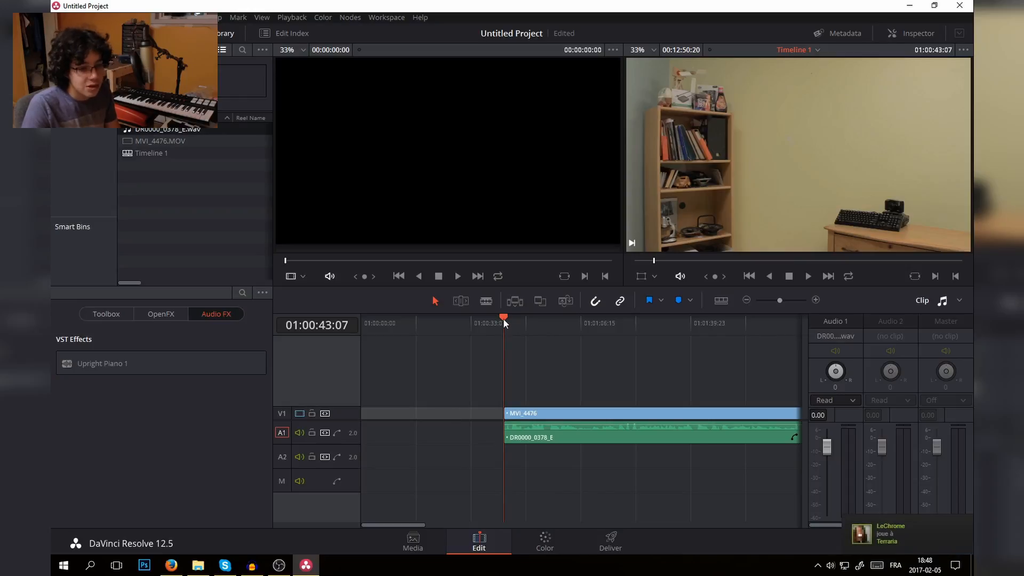
drag(504, 318, 547, 332)
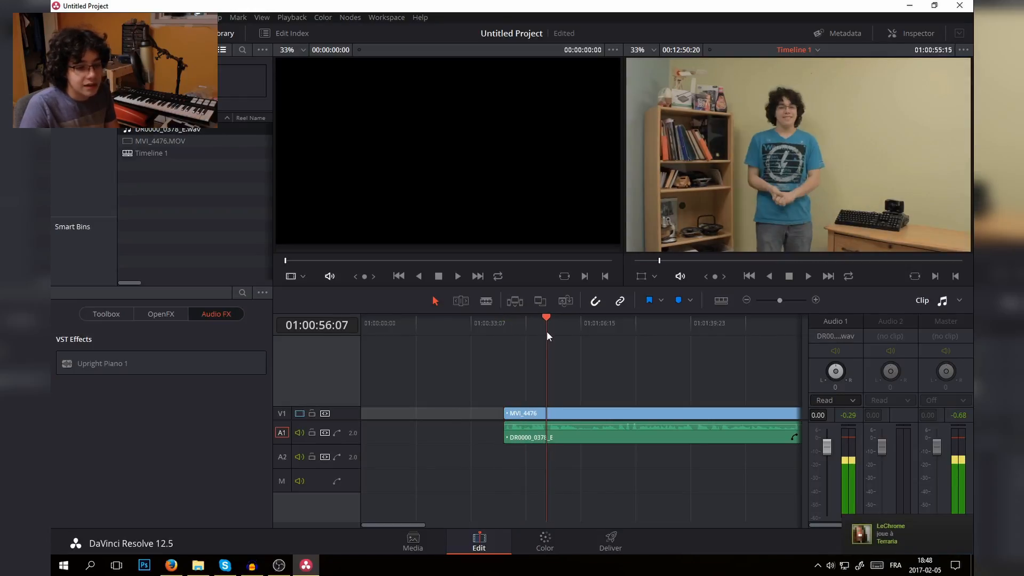
click(564, 412)
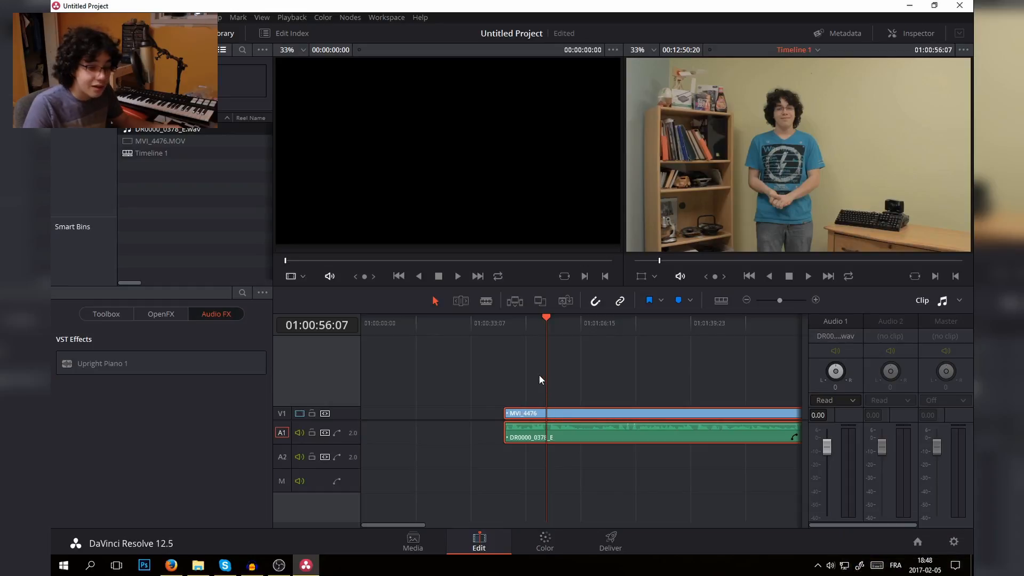
key(ctrl+b)
click(474, 412)
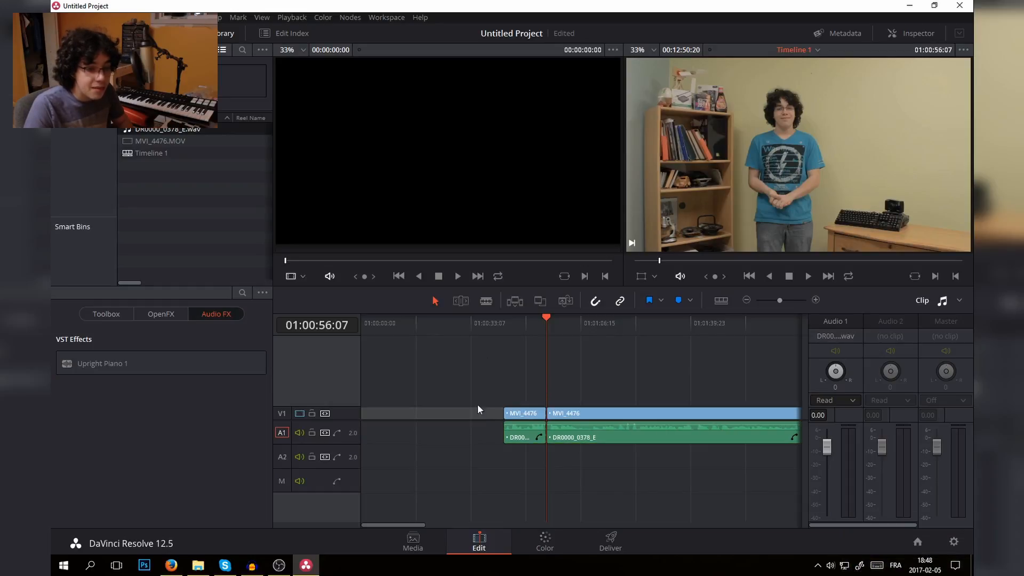
key(BackSpace)
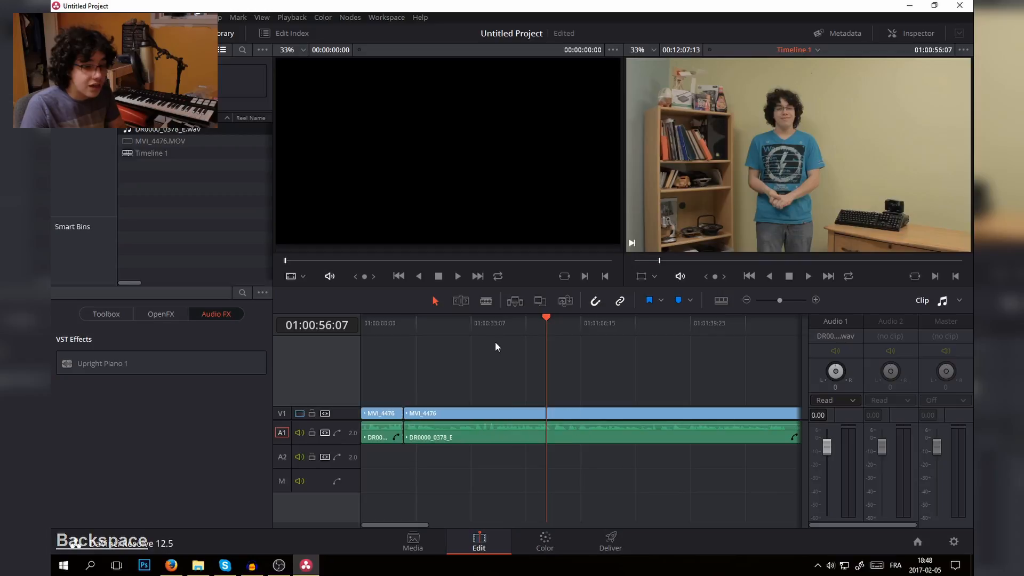
- Play the opening of the timeline and examine the audio levels of the first clip
click(484, 301)
drag(415, 327, 352, 338)
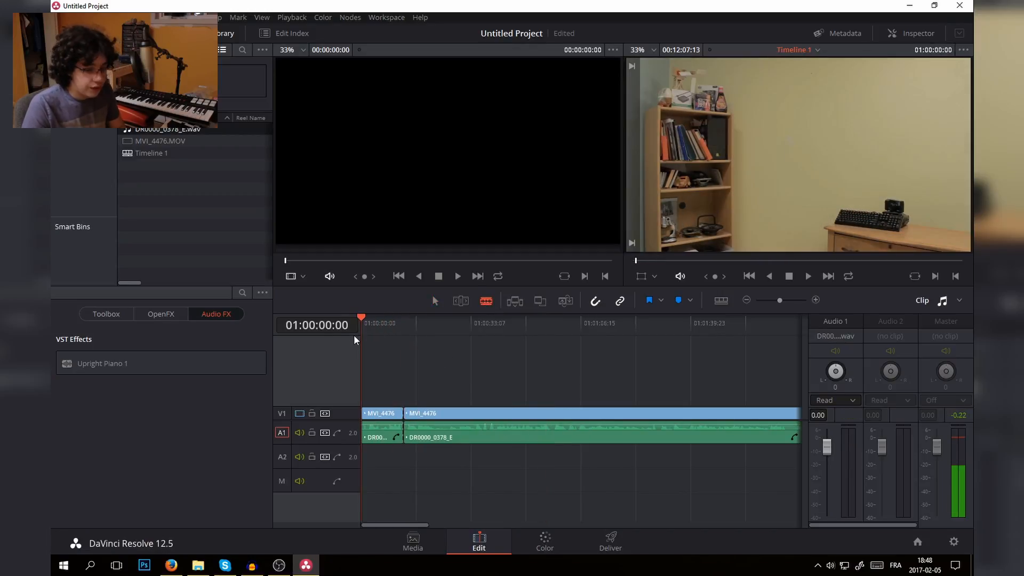
key(ctrl+equal)
key(ctrl+equal)
key(space)
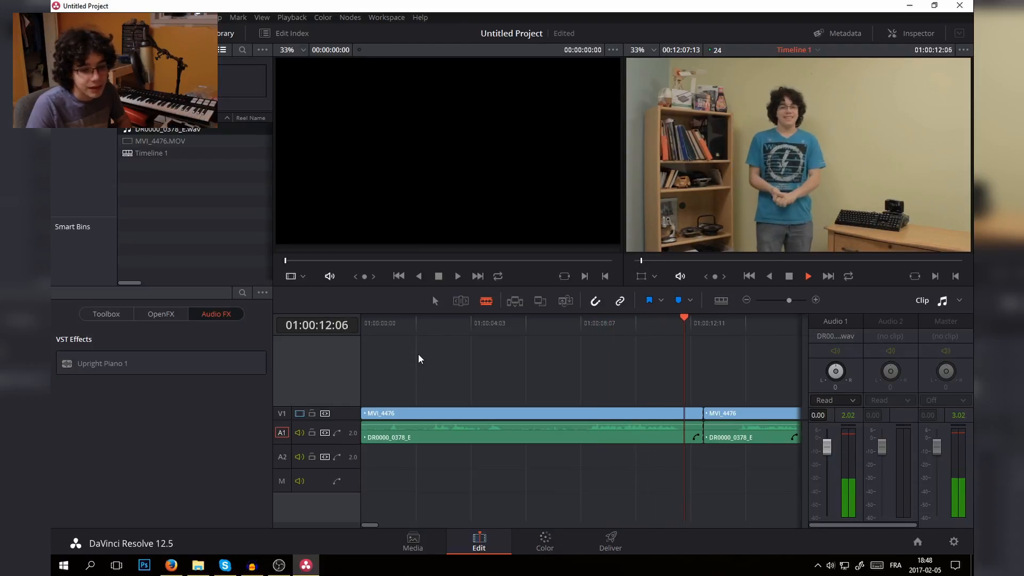
key(space)
drag(505, 337, 425, 349)
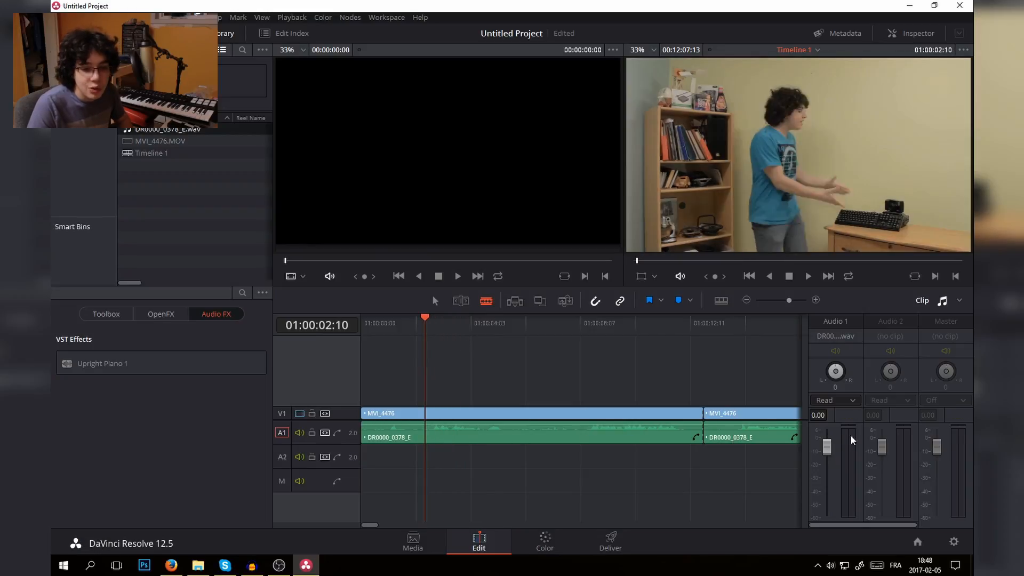
key(space)
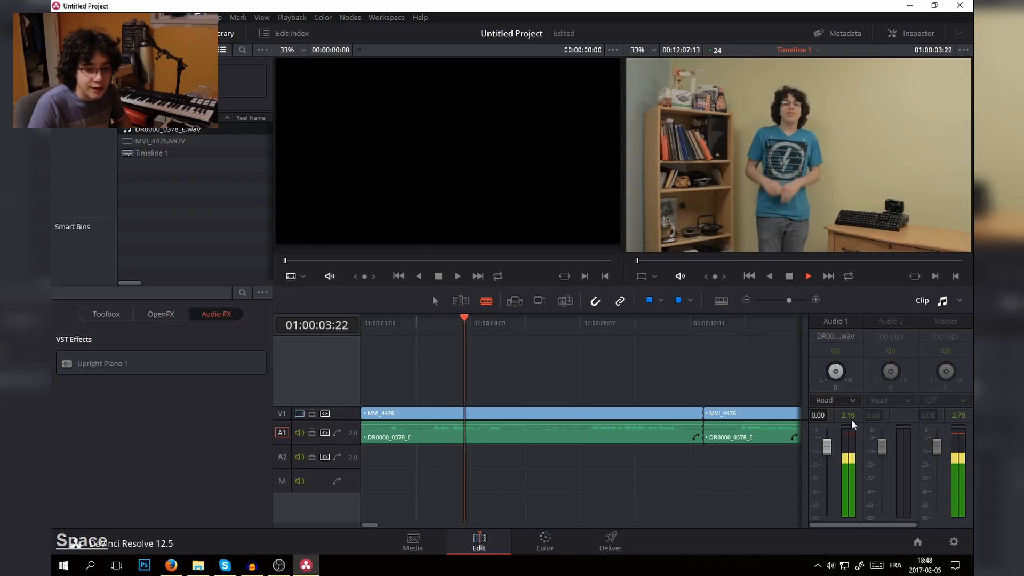
key(space)
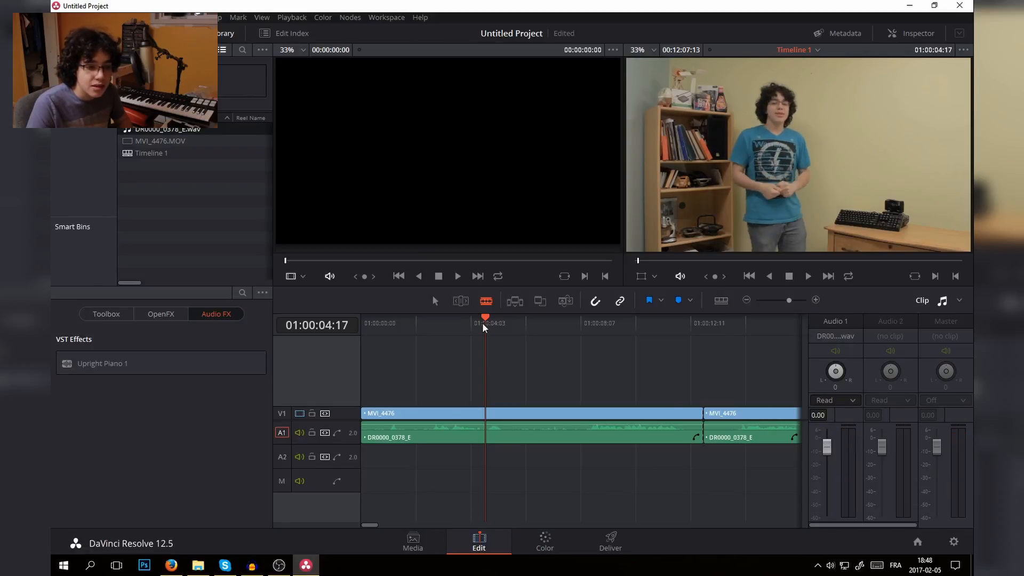
- Raise the volume of the first DR0000_0378_E audio clip to 3.00 and play it back to check the level
drag(457, 319, 398, 332)
key(space)
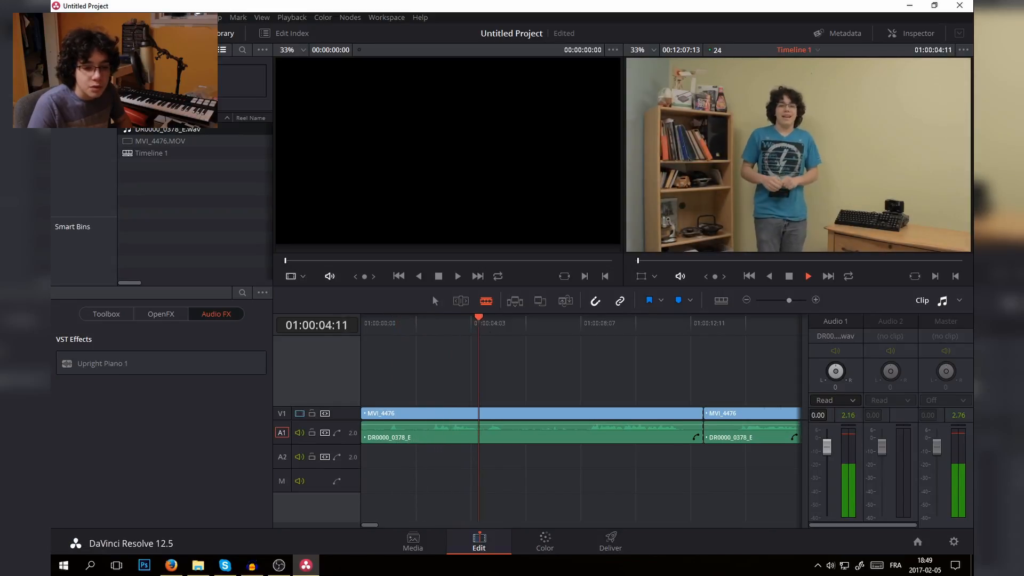
key(KP_3)
key(Return)
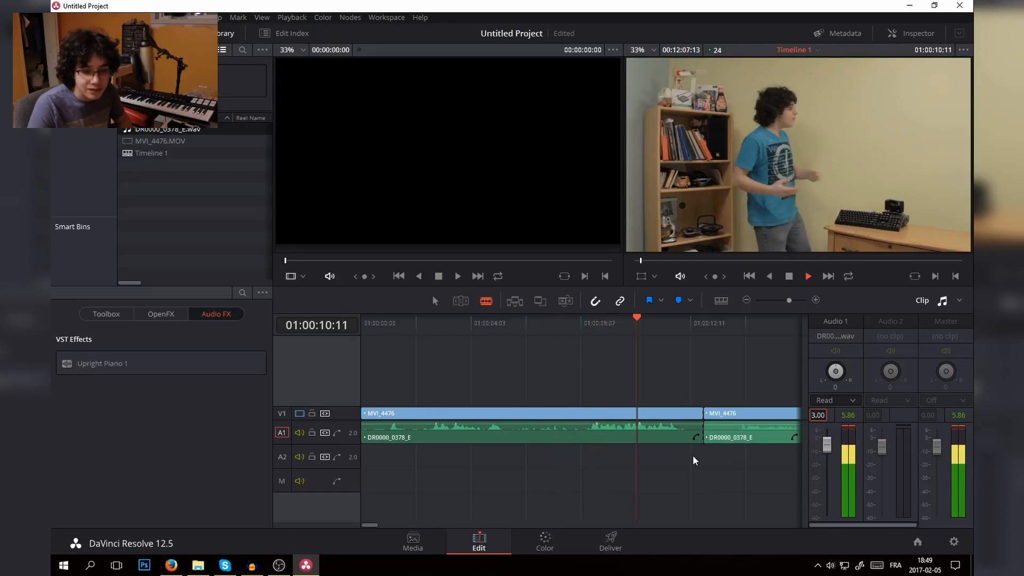
key(space)
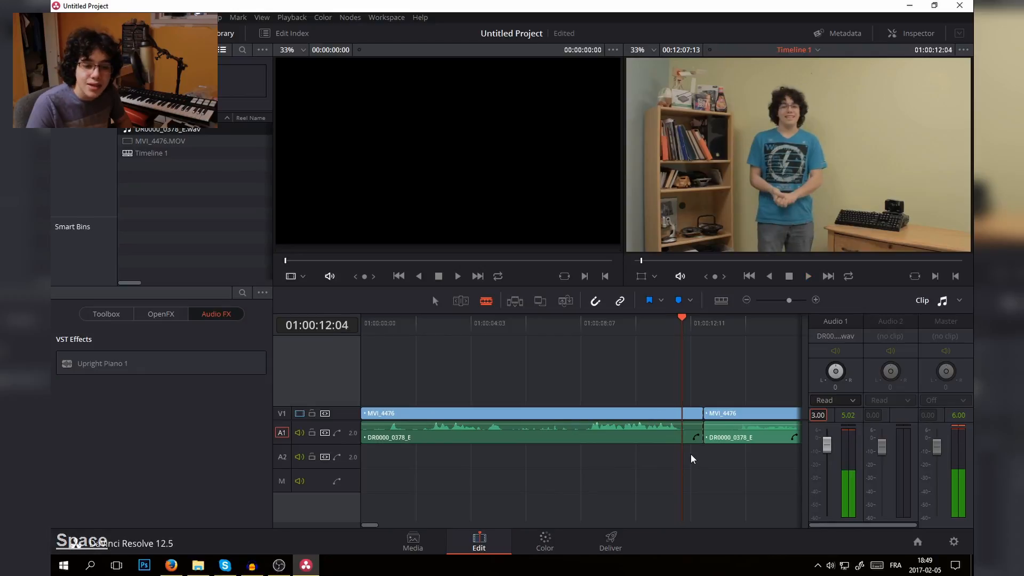
drag(654, 324, 592, 324)
key(space)
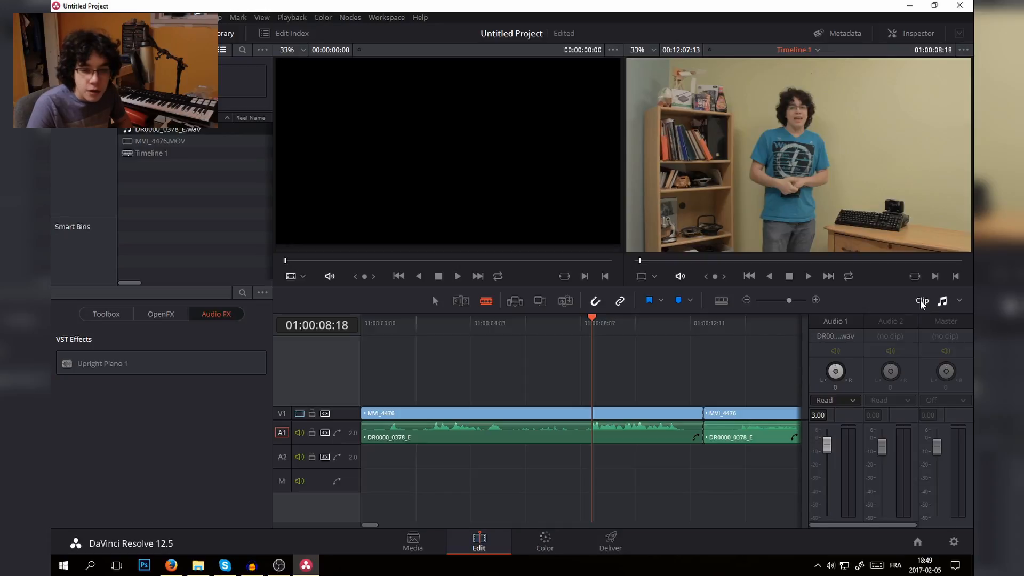
- Hide and restore the audio mixer, then switch it to Track Mixer and back to Clip Mixer
click(943, 302)
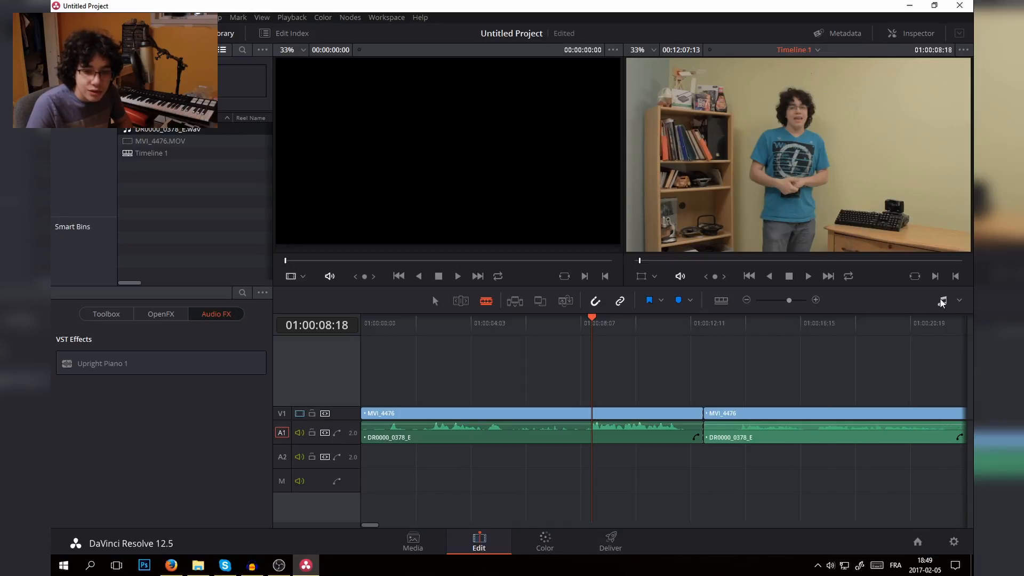
click(941, 302)
click(958, 301)
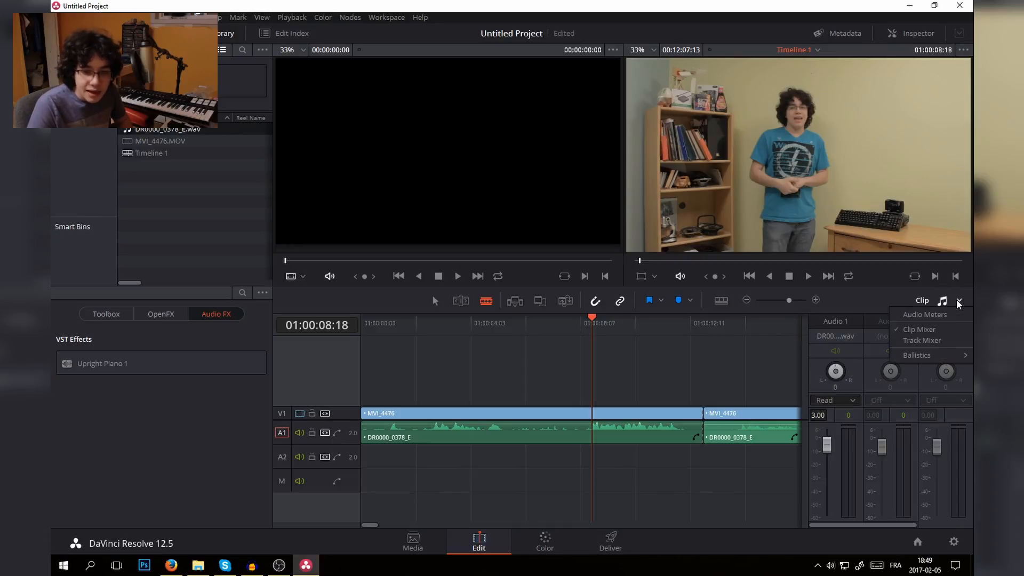
click(927, 332)
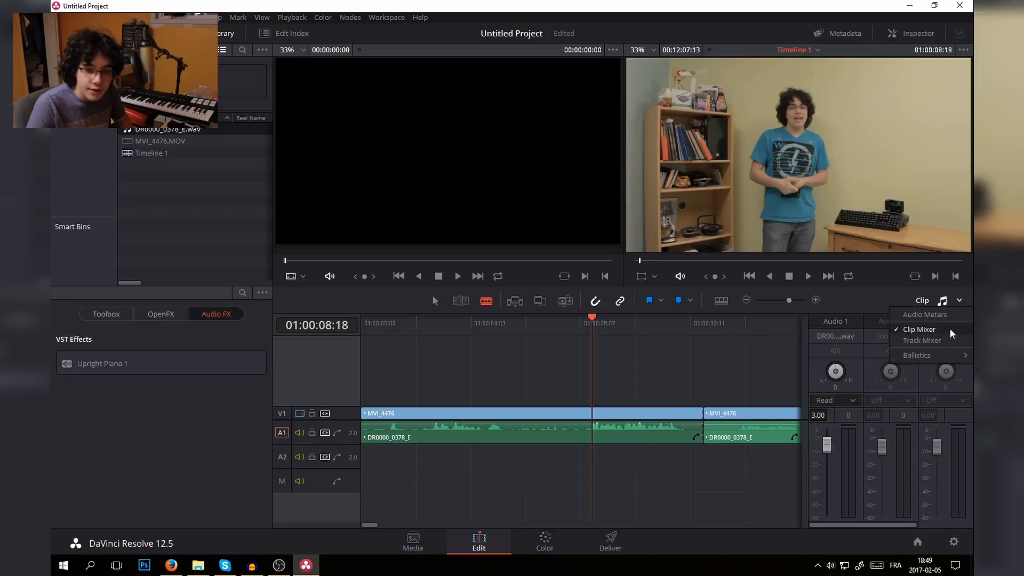
click(958, 301)
click(939, 341)
click(958, 301)
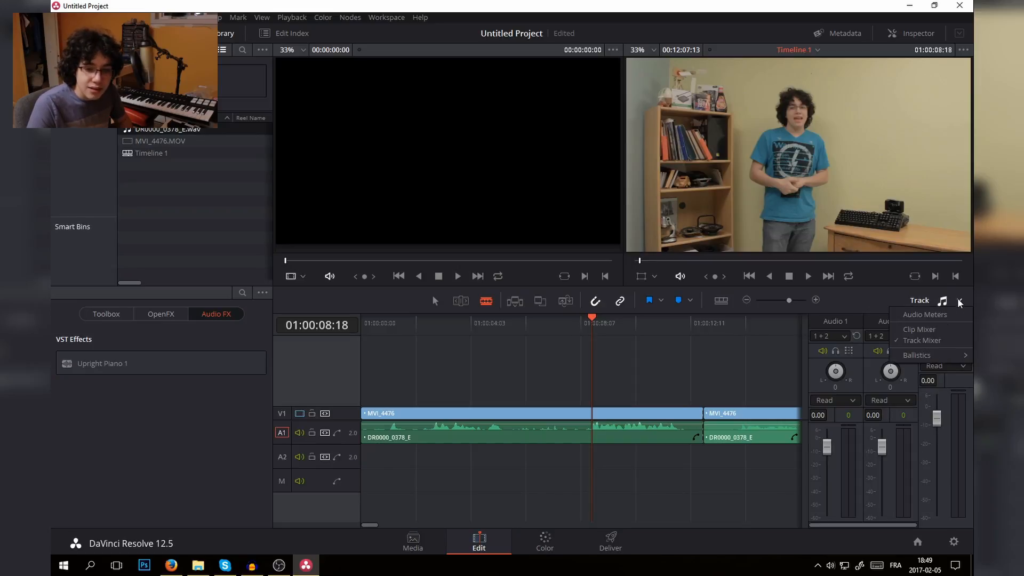
click(926, 330)
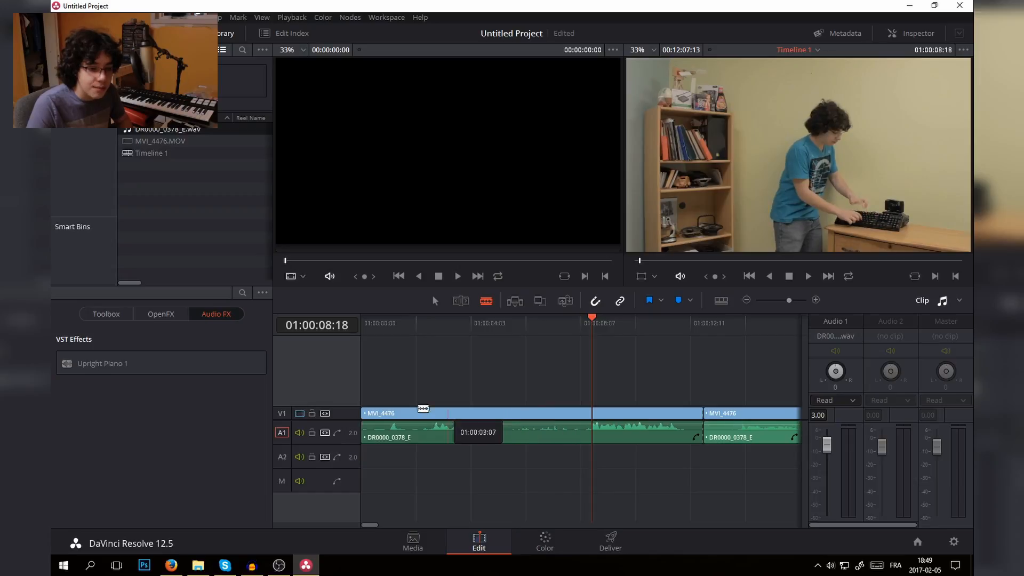
- Return to the Selection tool and select the first linked MVI_4476 clip on the timeline
click(434, 301)
click(442, 433)
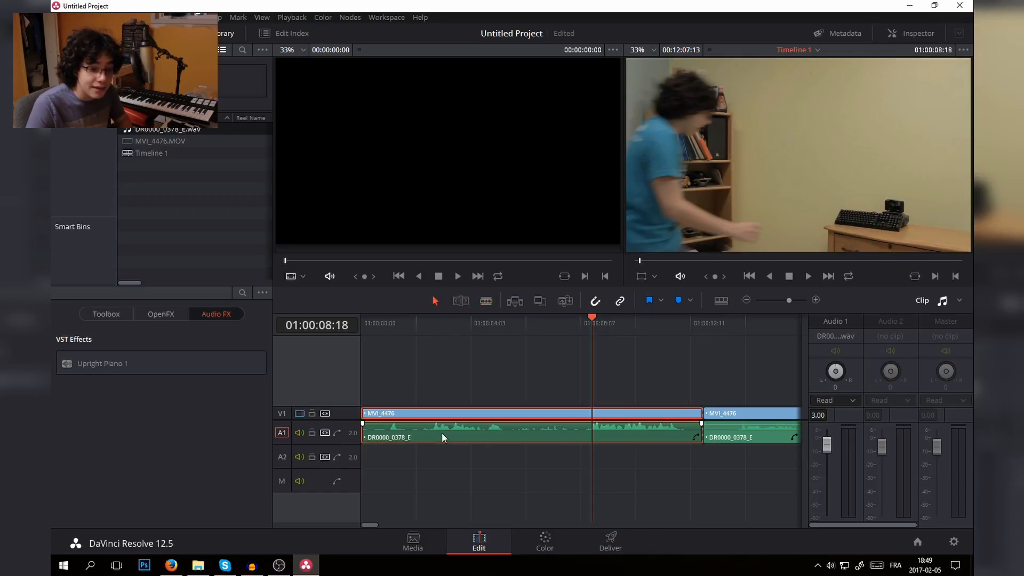
mouse_move(669, 329)
mouse_down()
mouse_move(724, 335)
mouse_move(685, 327)
mouse_up()
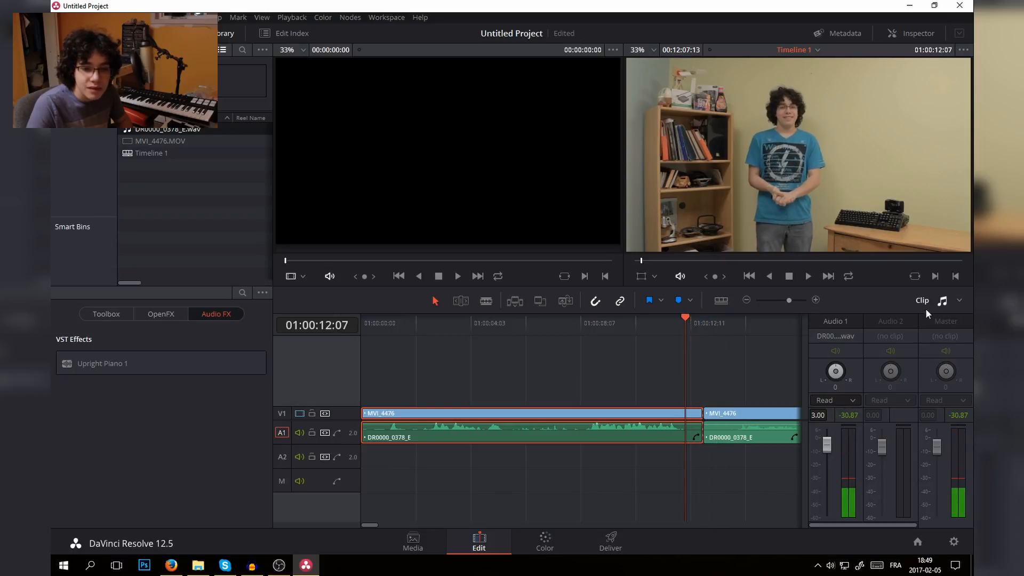
- Switch to the Track Mixer, set the Audio 1 track's volume to 3.00 and play back to check its level
click(959, 300)
click(929, 338)
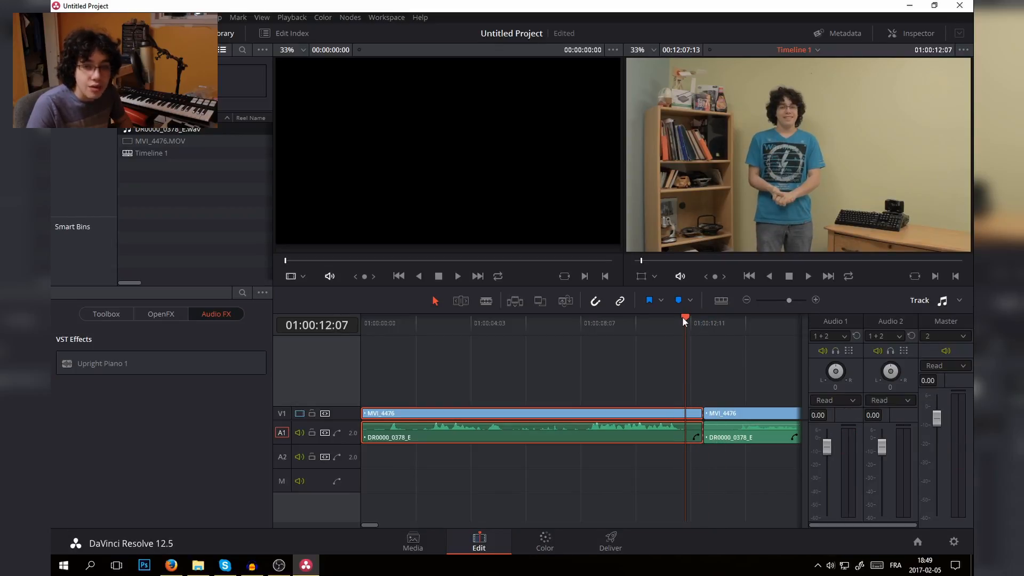
drag(683, 316, 596, 350)
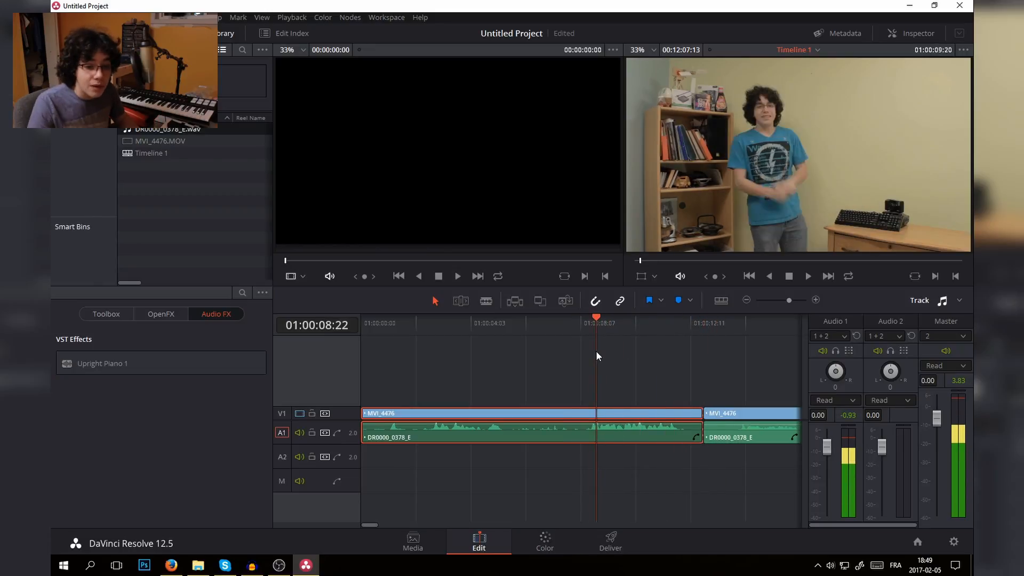
click(818, 415)
click(852, 411)
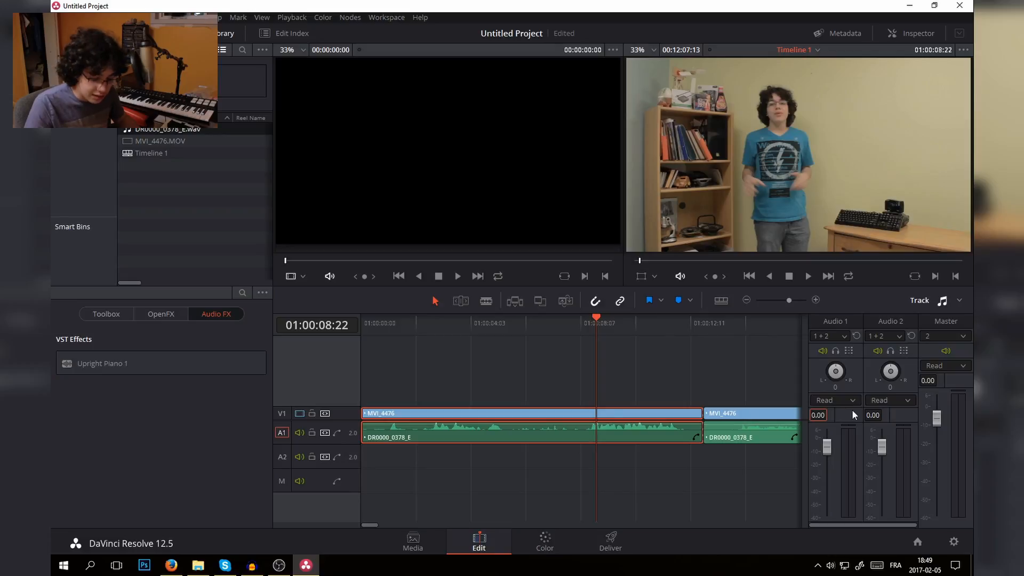
text(3)
key(Return)
key(space)
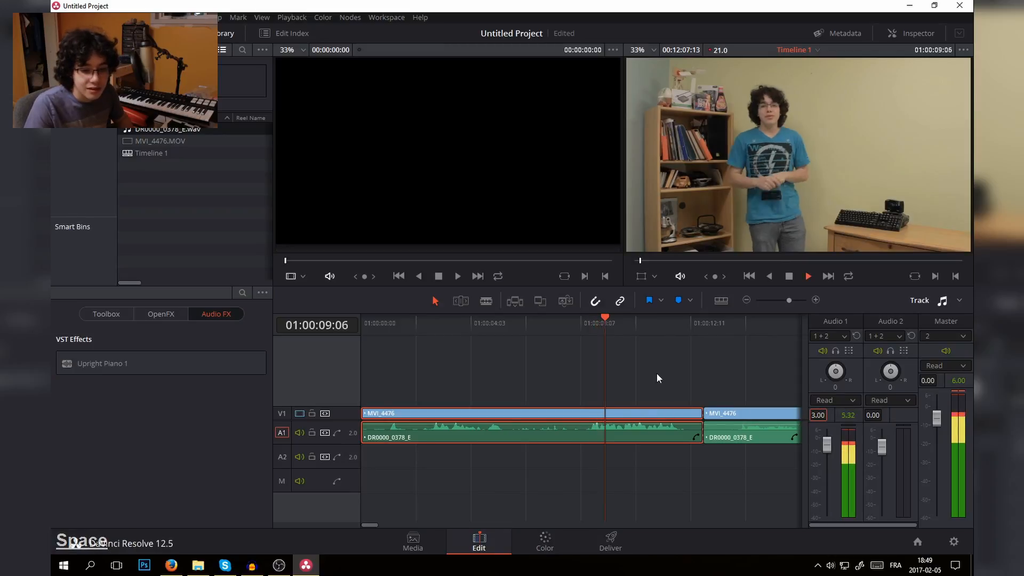
drag(632, 321, 654, 348)
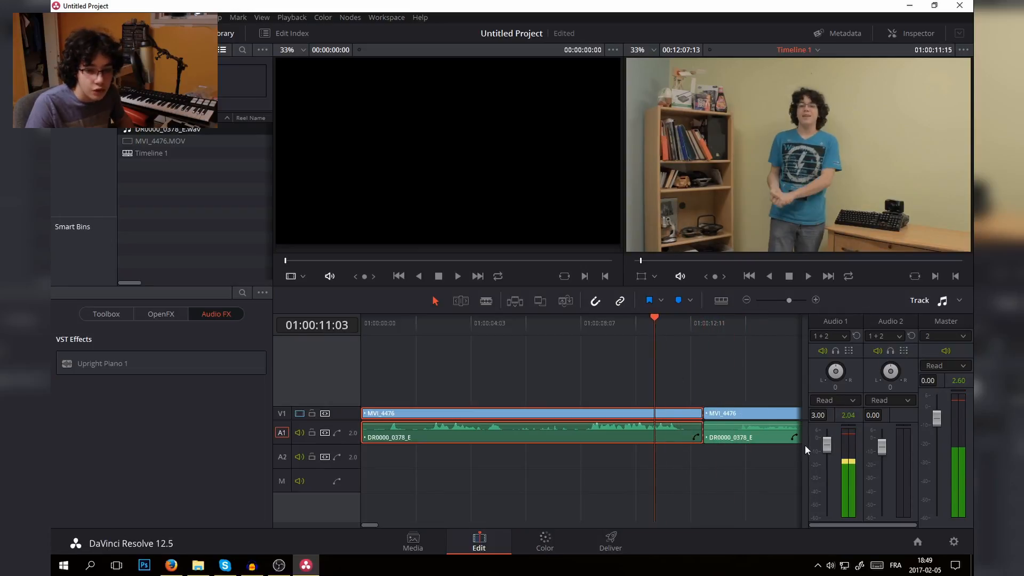
- Reset the Audio 1 track's volume to 0 and return to the Clip Mixer
text(0)
key(Return)
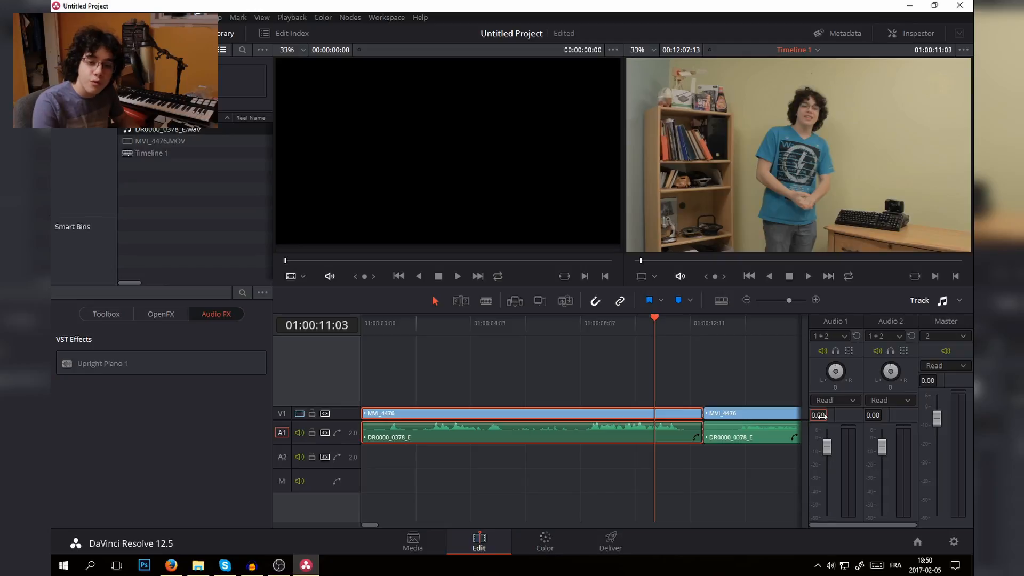
click(962, 302)
click(937, 332)
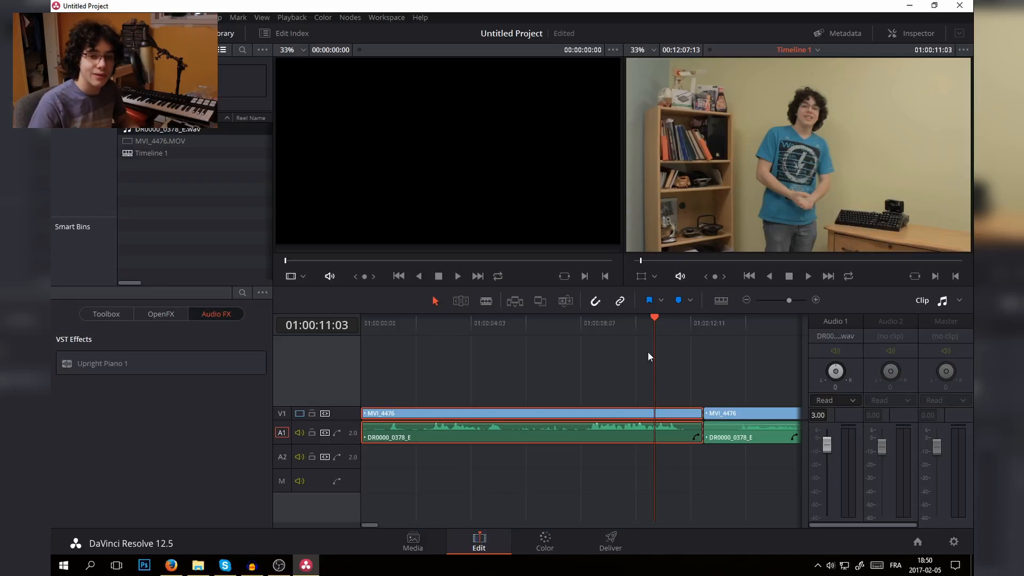
- Import Intro 40000-0287.mxf from the Intro 4 folder in File Explorer into the project's media pool
click(233, 151)
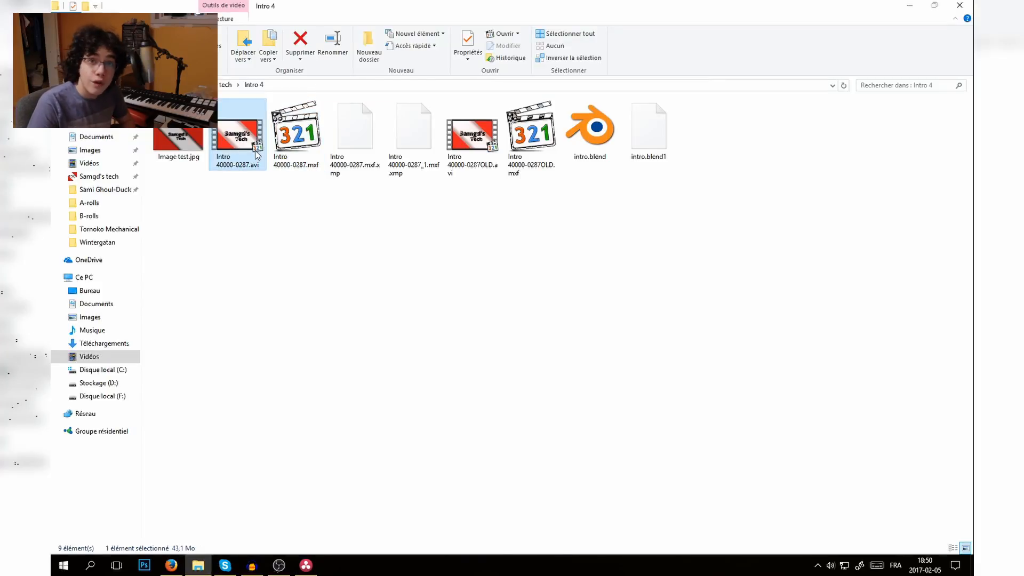
click(302, 147)
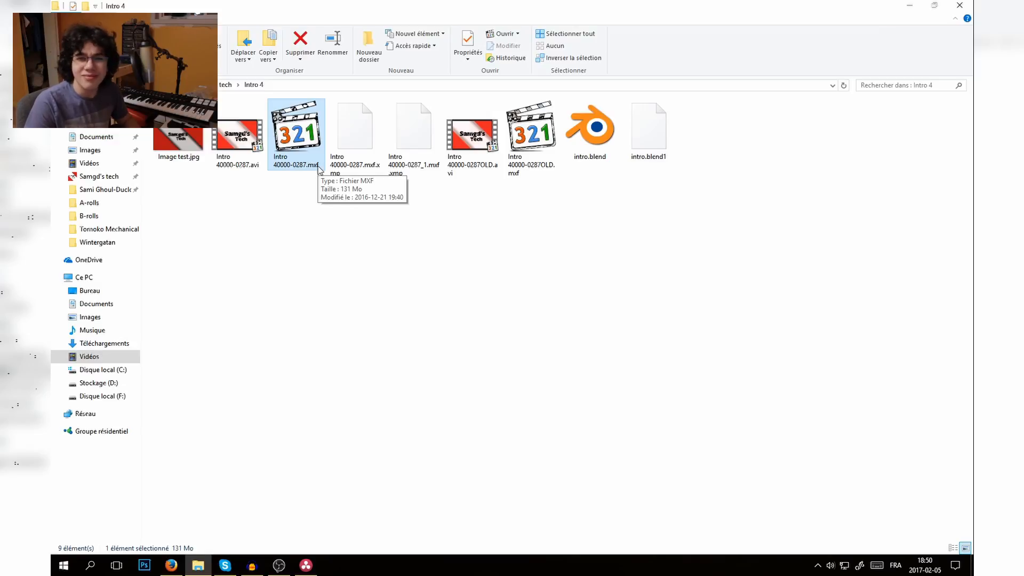
click(244, 142)
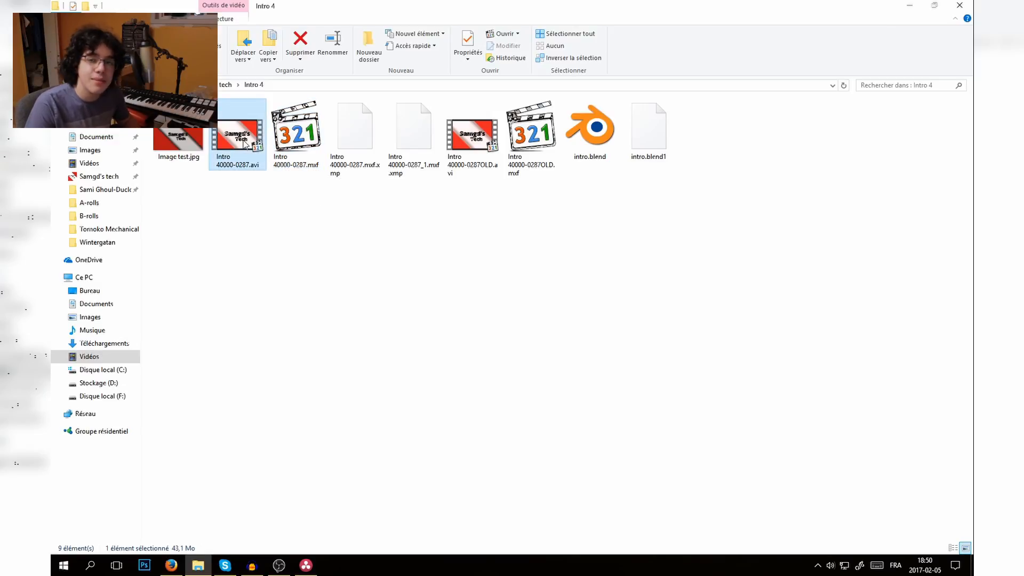
click(295, 140)
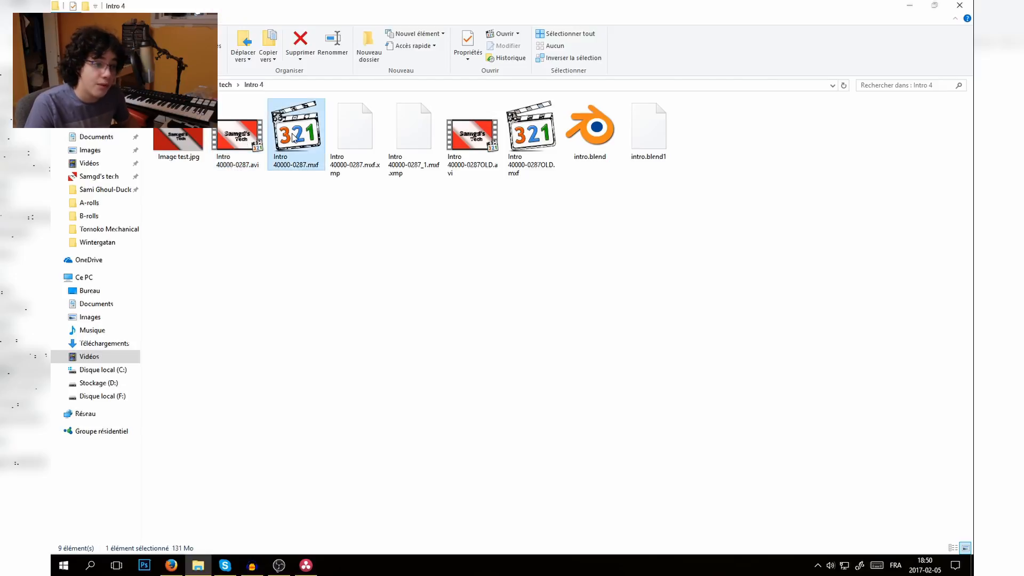
drag(307, 143, 640, 400)
drag(603, 366, 170, 210)
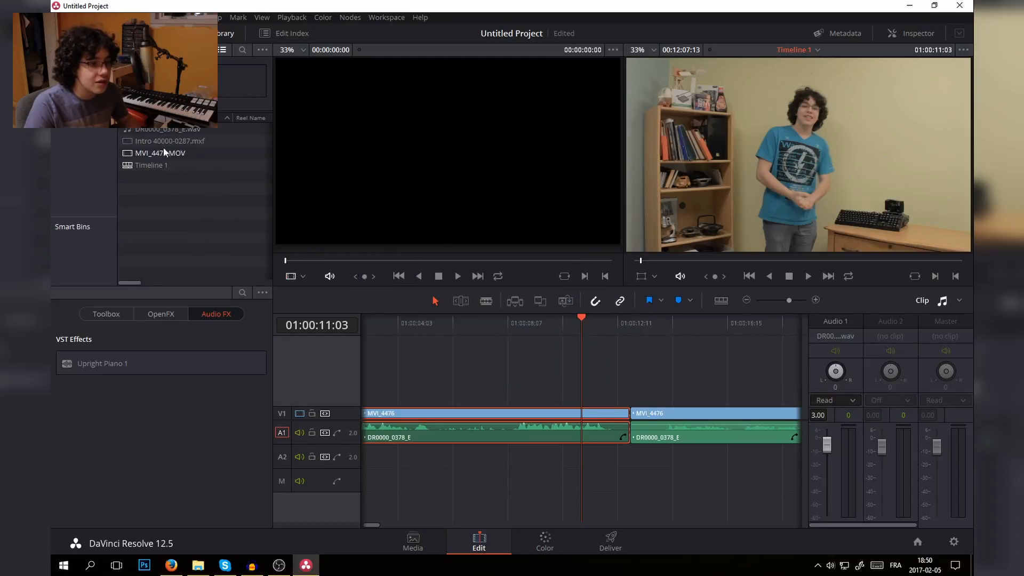
- Add a second video track, V2, to the timeline
drag(163, 143, 299, 386)
right_click(313, 385)
click(312, 383)
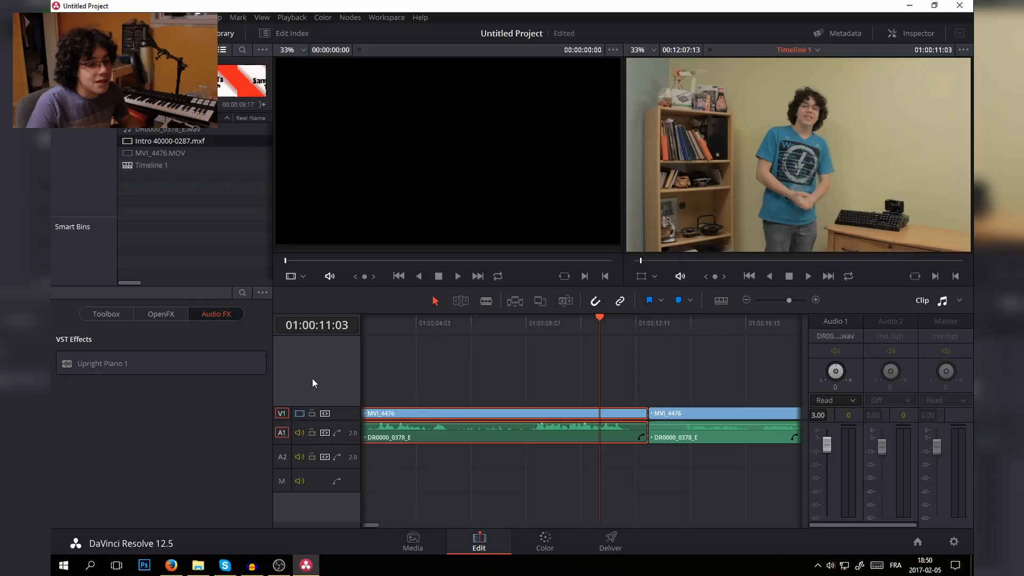
right_click(312, 378)
click(347, 388)
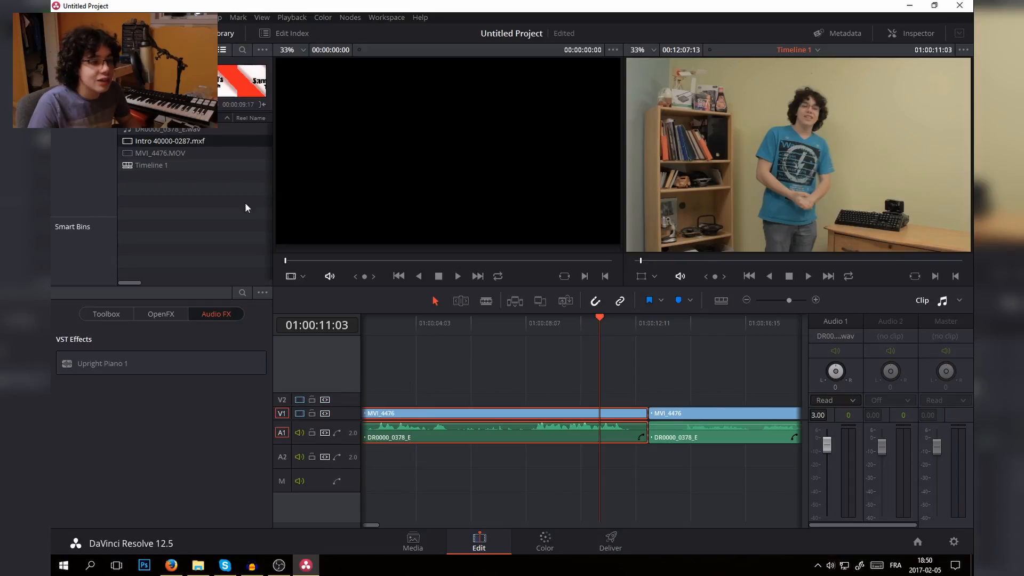
- Place Intro 40000-0287 on V2 from 01:00:11:21 and move the second linked MVI_4476 clip to start shortly before the intro ends
drag(164, 140, 620, 400)
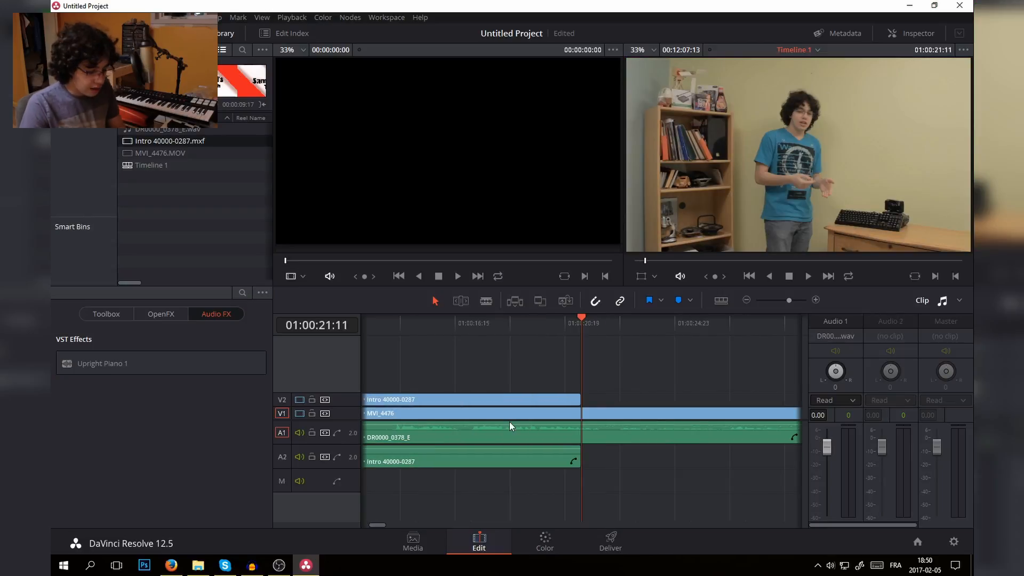
key(ctrl+minus)
key(ctrl+minus)
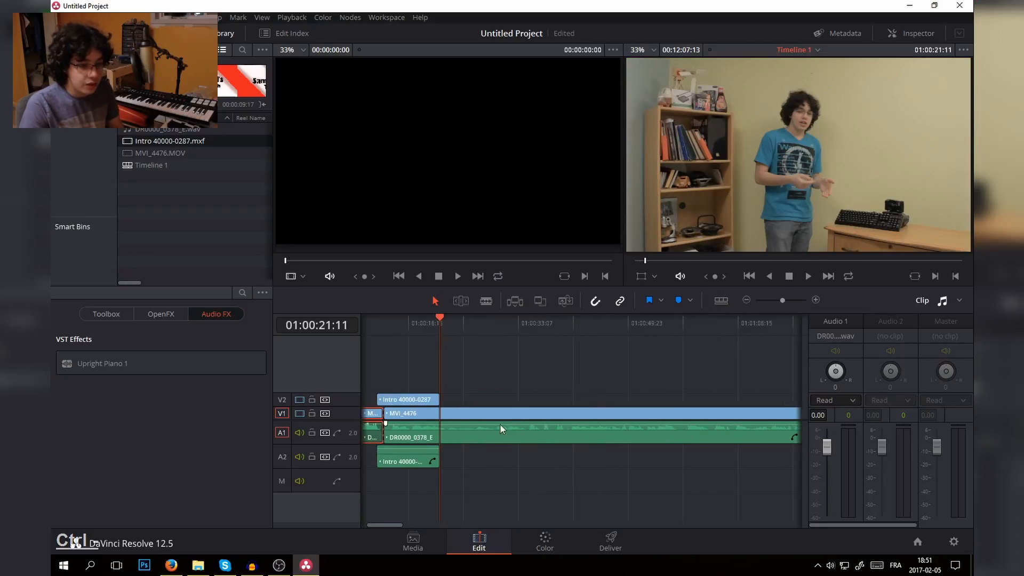
drag(407, 421, 451, 420)
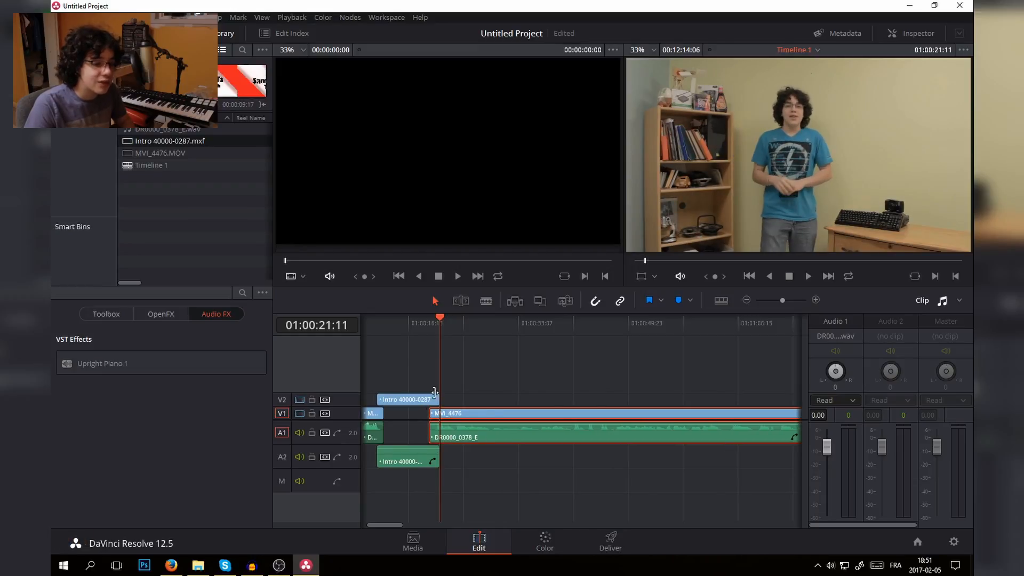
- Place the playhead at the intro clip's first frame, 01:00:11:21, and open the Color page
click(382, 327)
key(j)
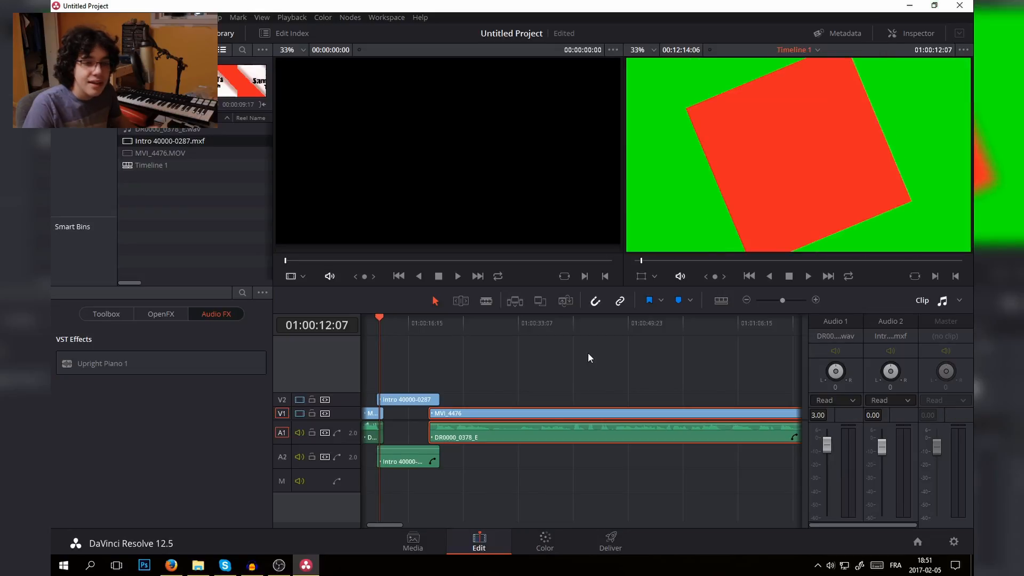
key(Up)
click(547, 539)
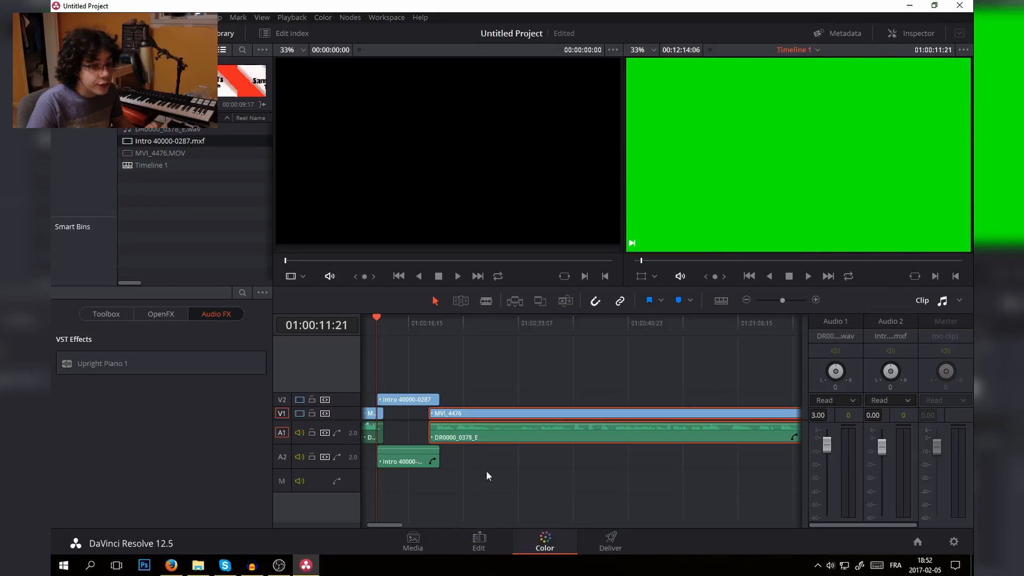
- Switch the Qualifier to 3D mode and sample the green background of the intro clip with a long stroke across the frame
click(263, 350)
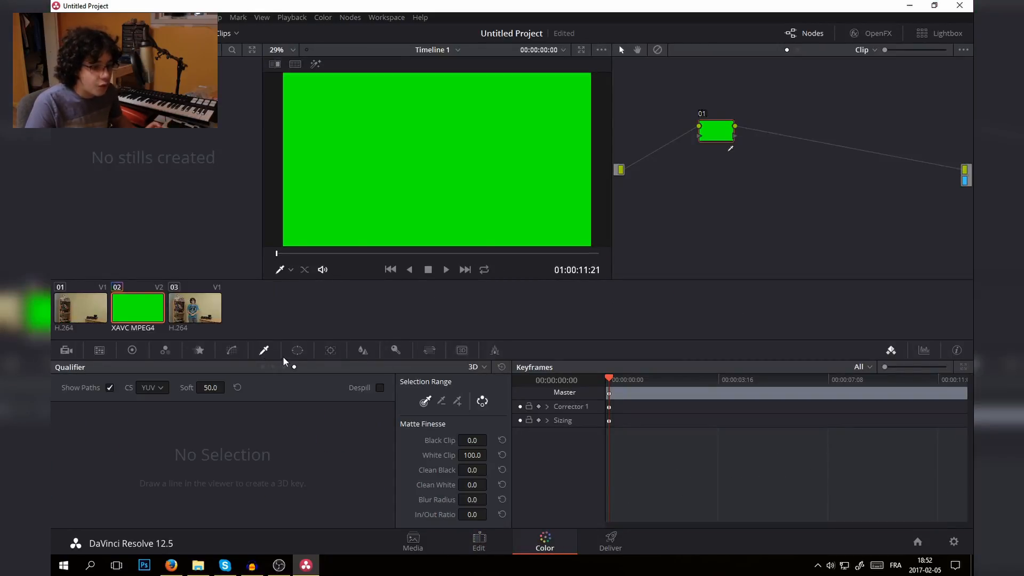
click(483, 367)
click(490, 415)
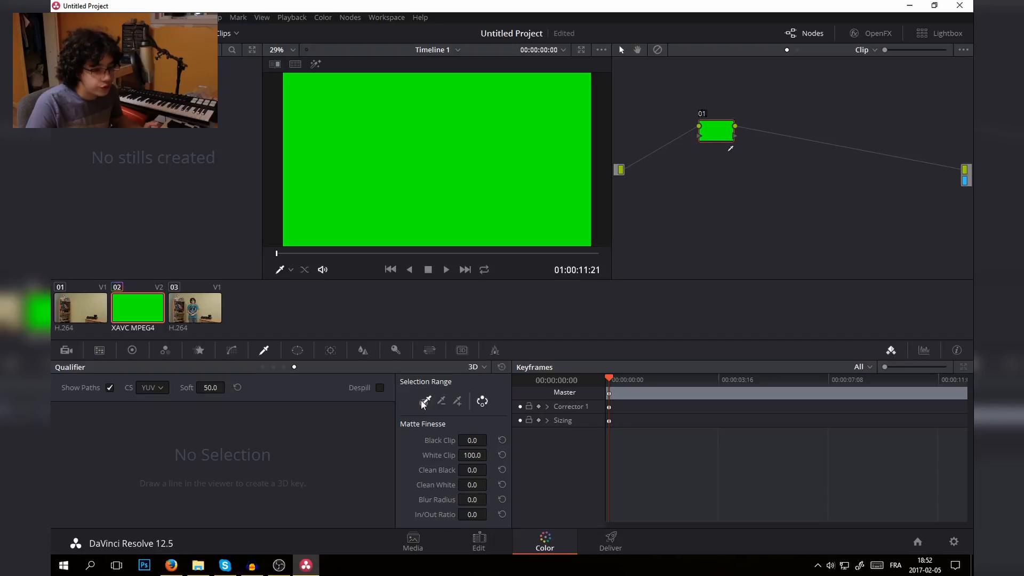
mouse_move(358, 178)
mouse_down()
mouse_move(458, 147)
mouse_move(402, 136)
mouse_move(507, 174)
mouse_move(492, 124)
mouse_move(334, 188)
mouse_move(386, 120)
mouse_move(551, 159)
mouse_move(495, 145)
mouse_move(415, 183)
mouse_up()
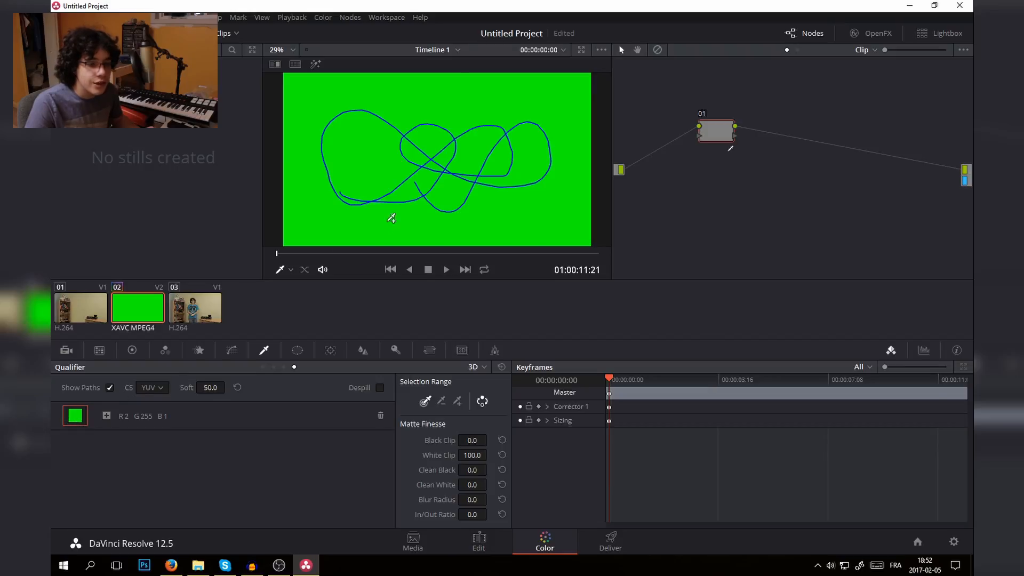
- Connect node 01's key output to the alpha output of the node graph to make the intro's green background transparent
right_click(881, 194)
click(874, 240)
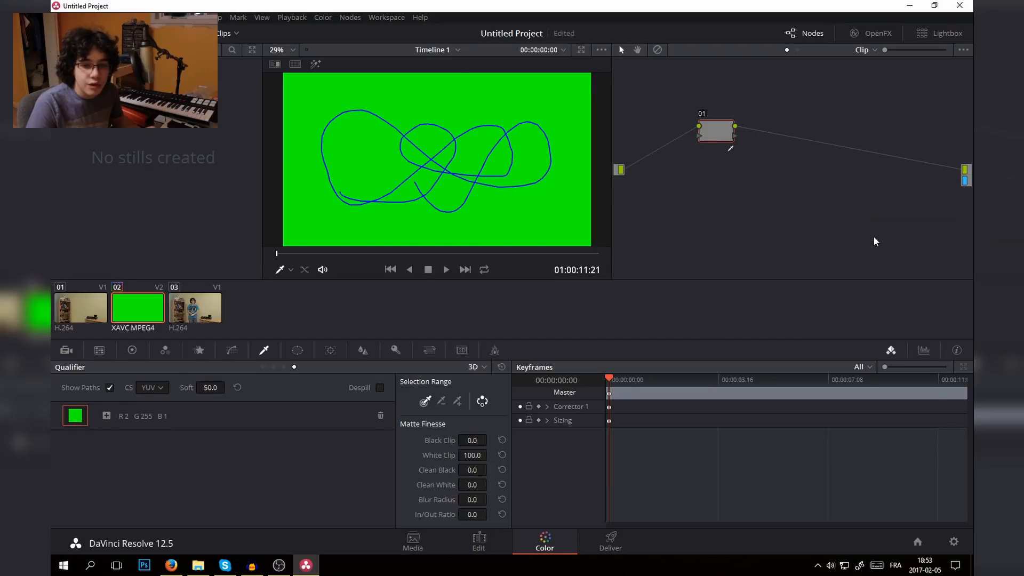
right_click(827, 228)
click(860, 276)
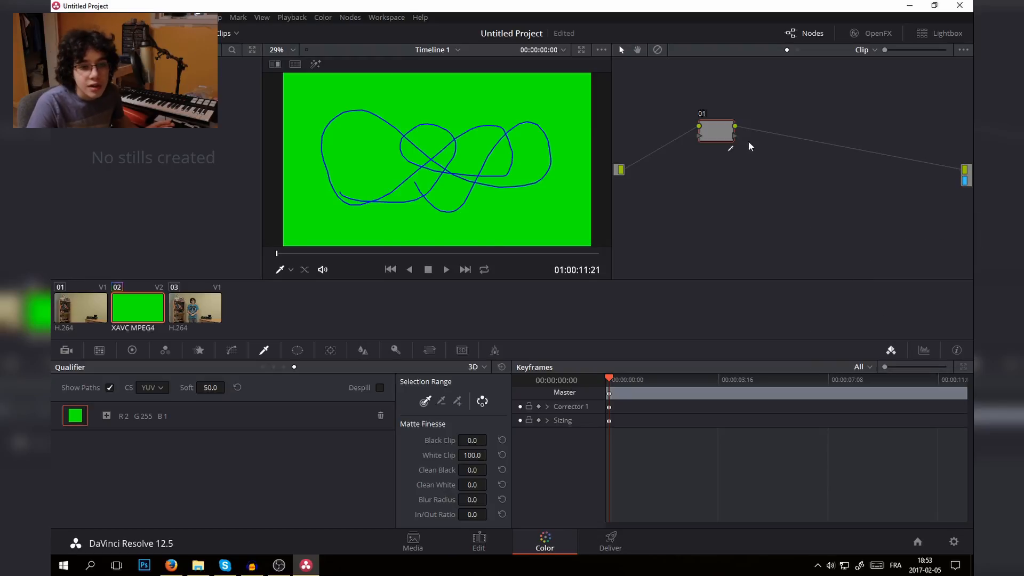
drag(828, 157, 965, 181)
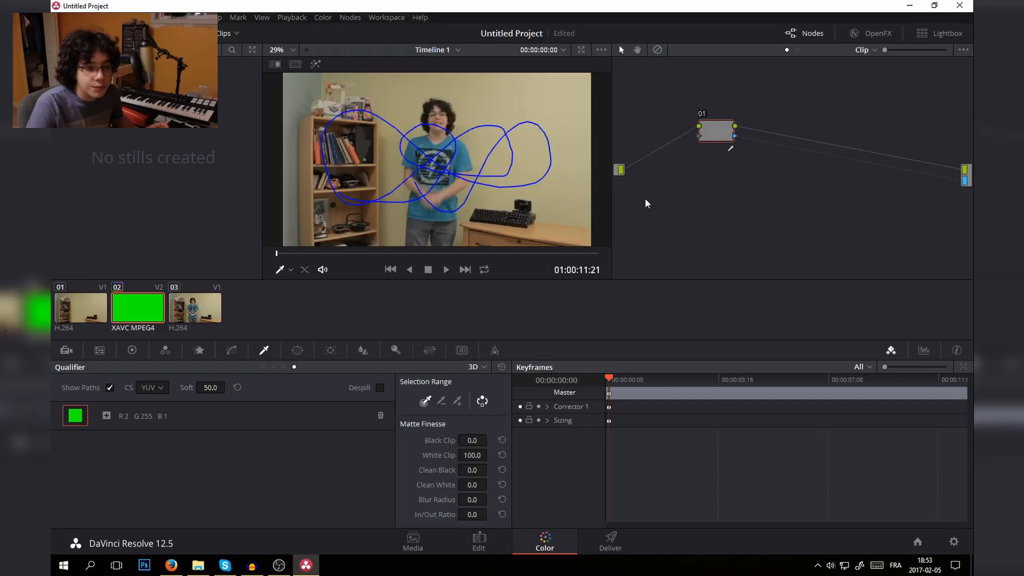
- Play the keyed intro on the Edit page and examine the edges of the red square up close for green fringing
click(489, 540)
key(space)
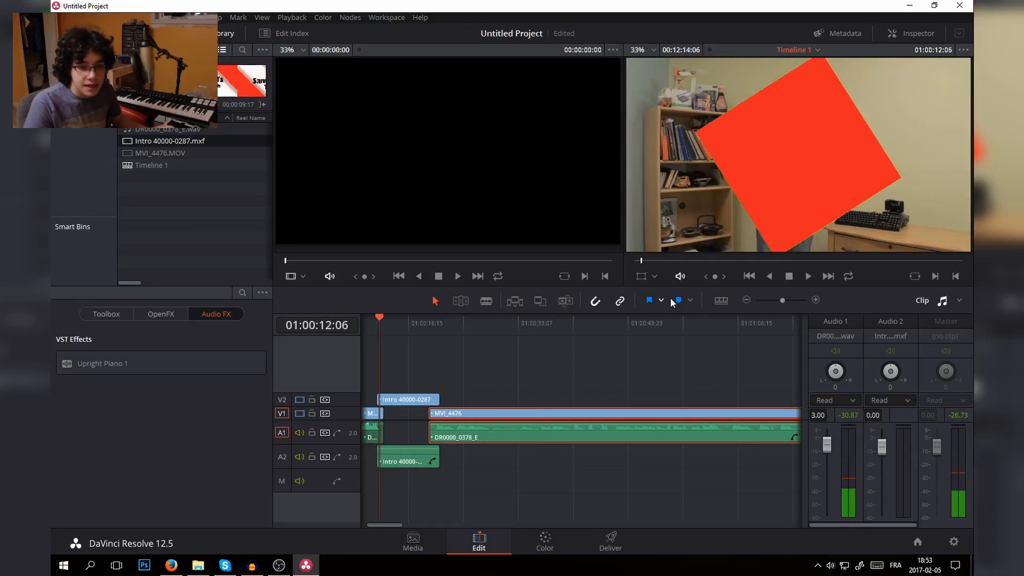
scroll(704, 229, up, 2)
key(space)
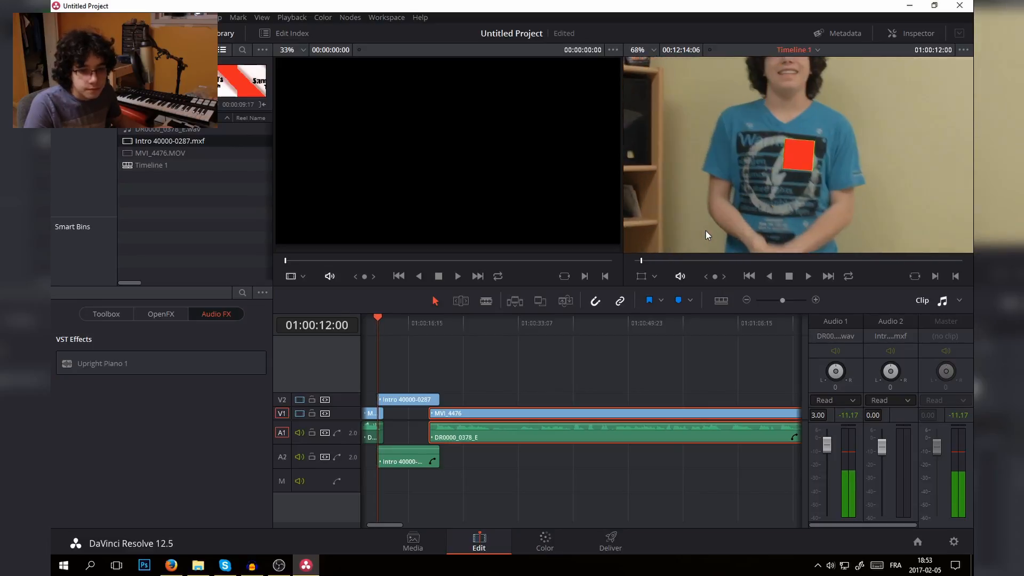
scroll(704, 231, up, 5)
scroll(700, 236, up, 2)
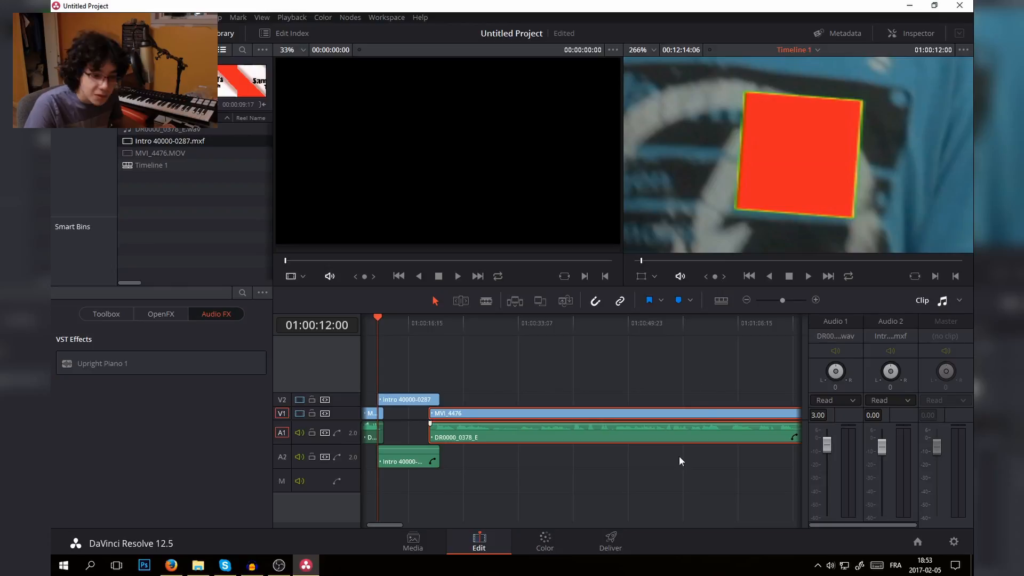
- Refine the intro's key on the Color page by setting Black Clip to 100.0 and Clean Black to 83.6
click(549, 538)
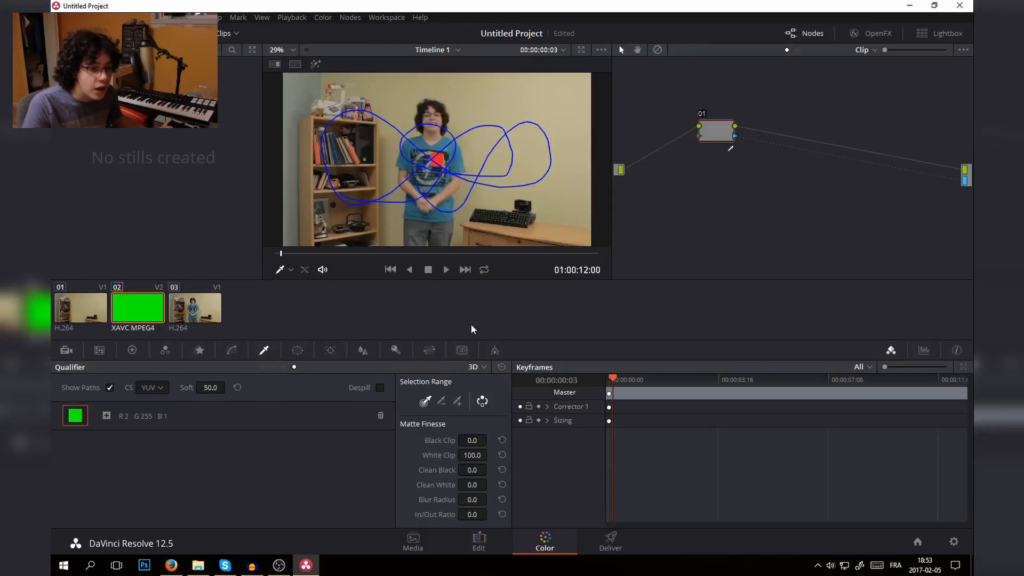
scroll(477, 180, up, 8)
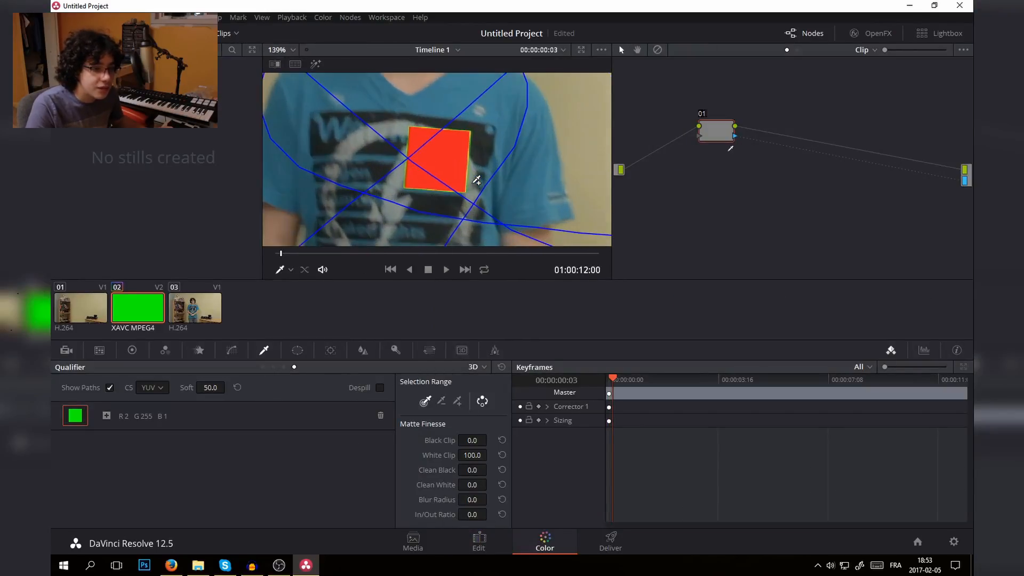
scroll(476, 181, up, 5)
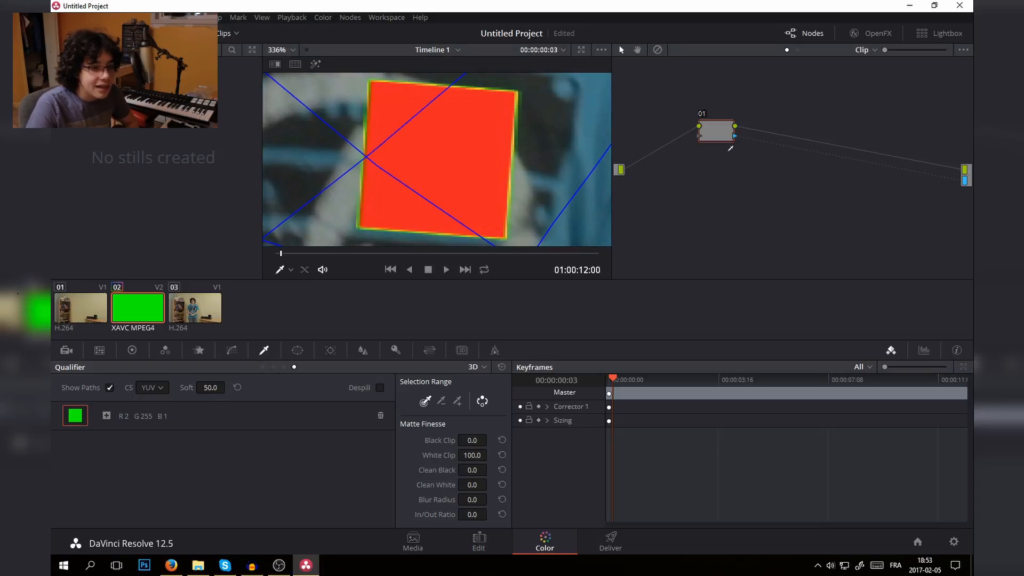
drag(472, 441, 526, 440)
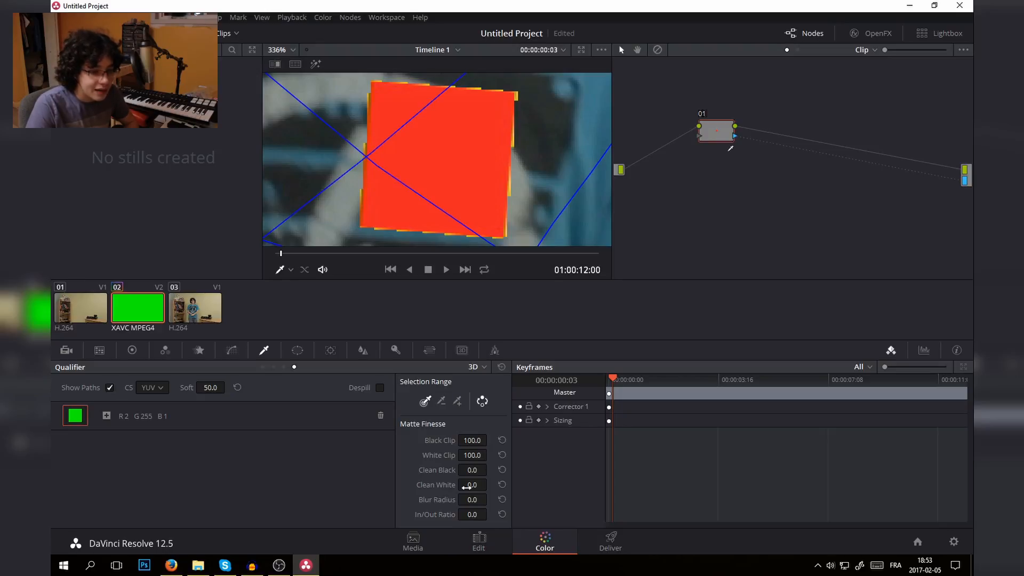
drag(490, 468, 490, 468)
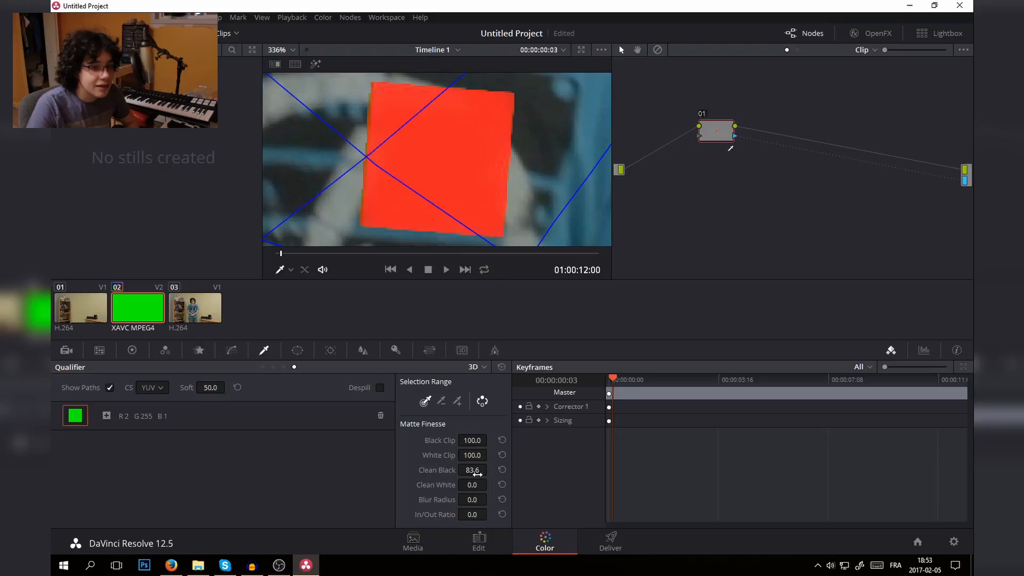
- Play the refined intro key through to its end to check the whole frame
scroll(504, 205, down, 6)
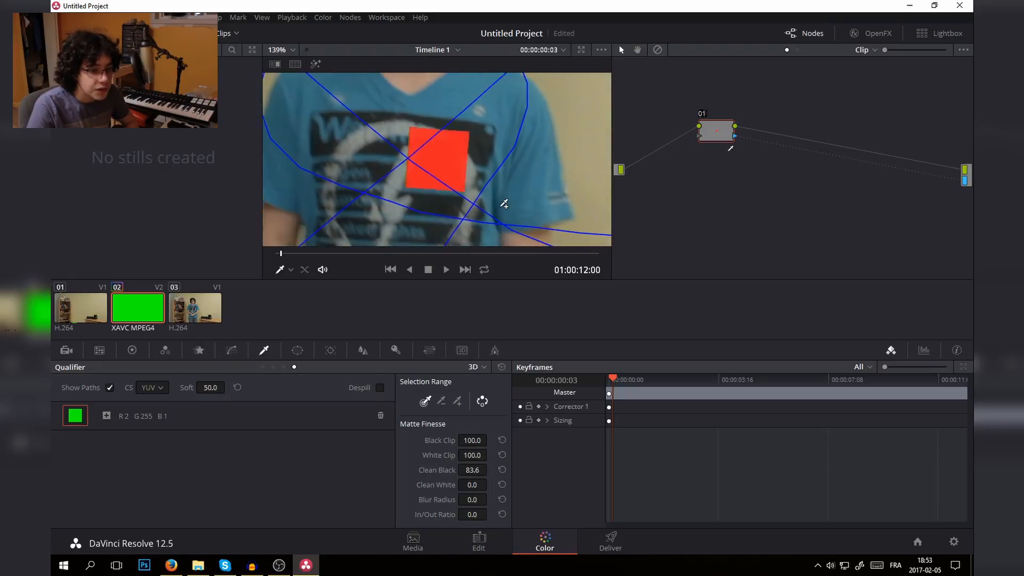
scroll(504, 205, down, 4)
key(space)
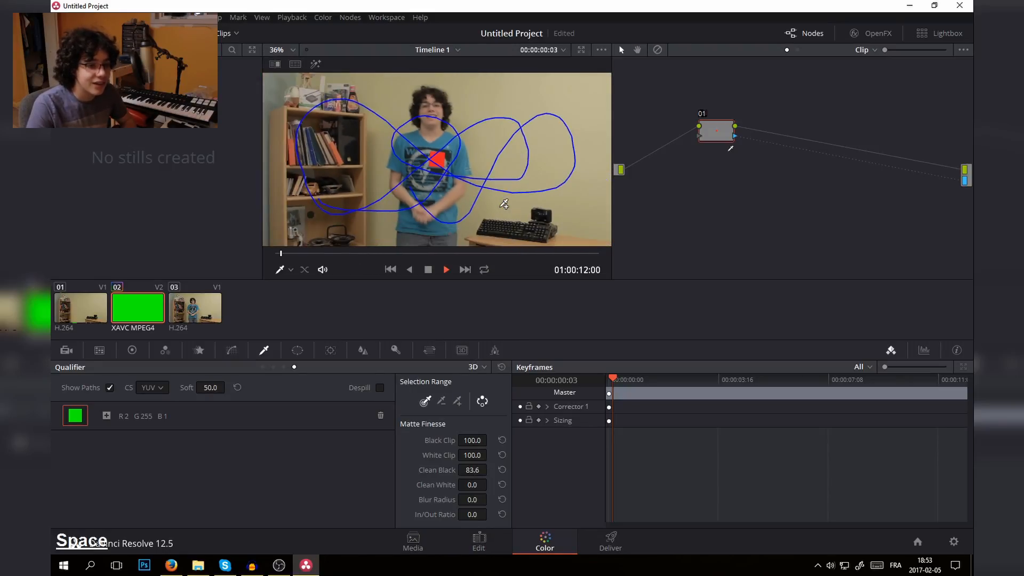
scroll(504, 204, down, 2)
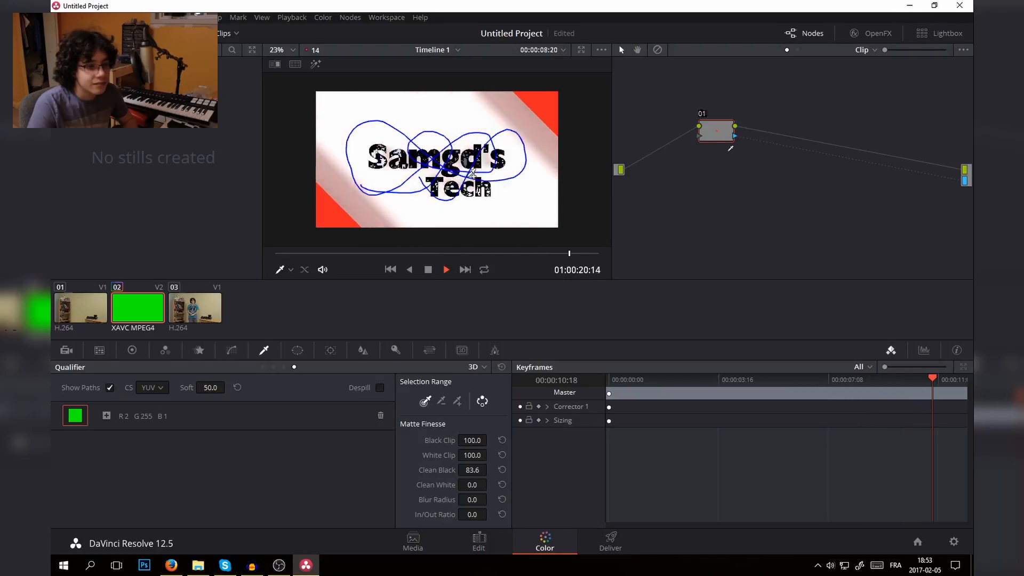
key(space)
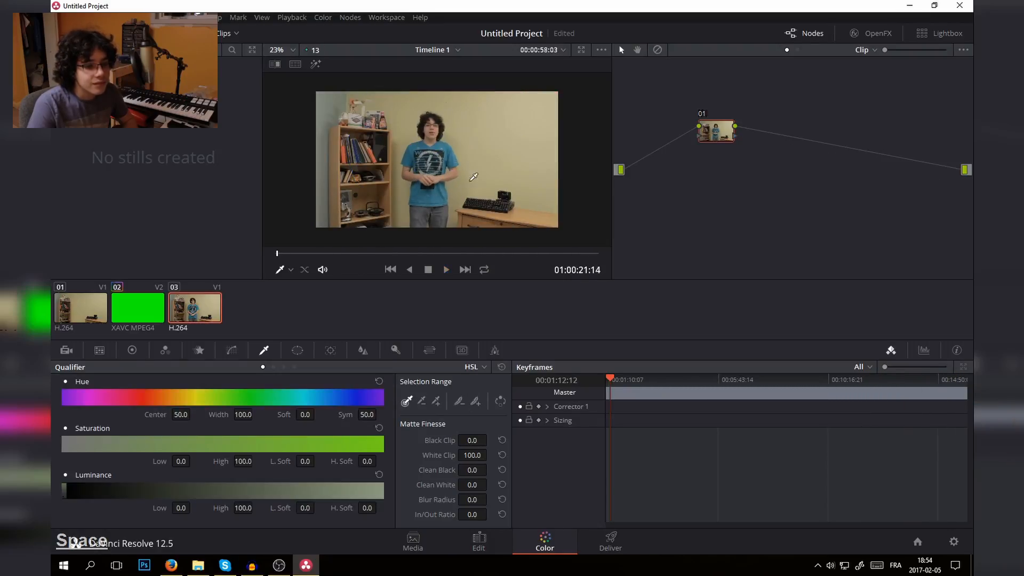
- Return to the Edit page and bring the timeline viewer's zoom back to 33%
click(479, 541)
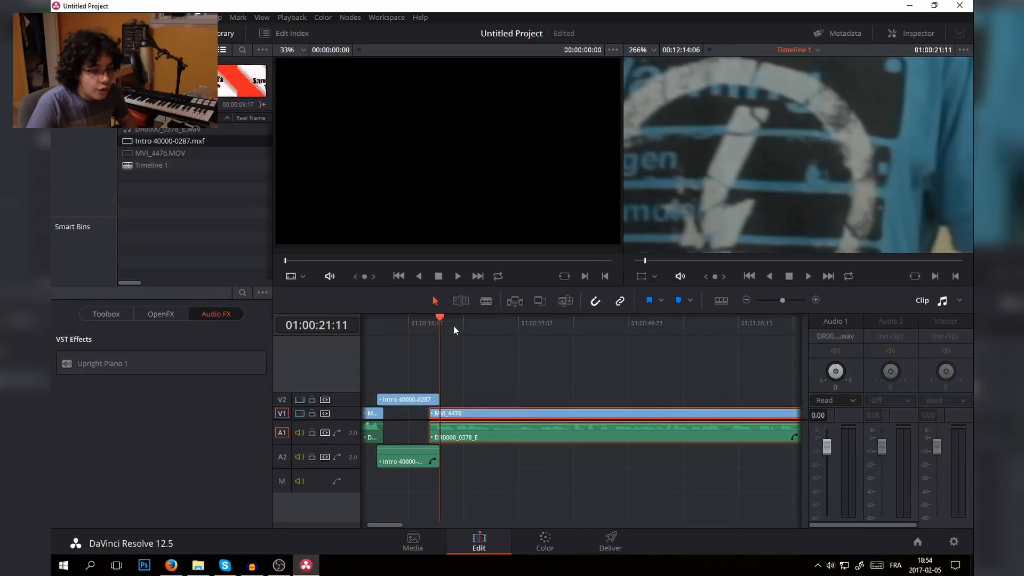
drag(453, 325, 492, 340)
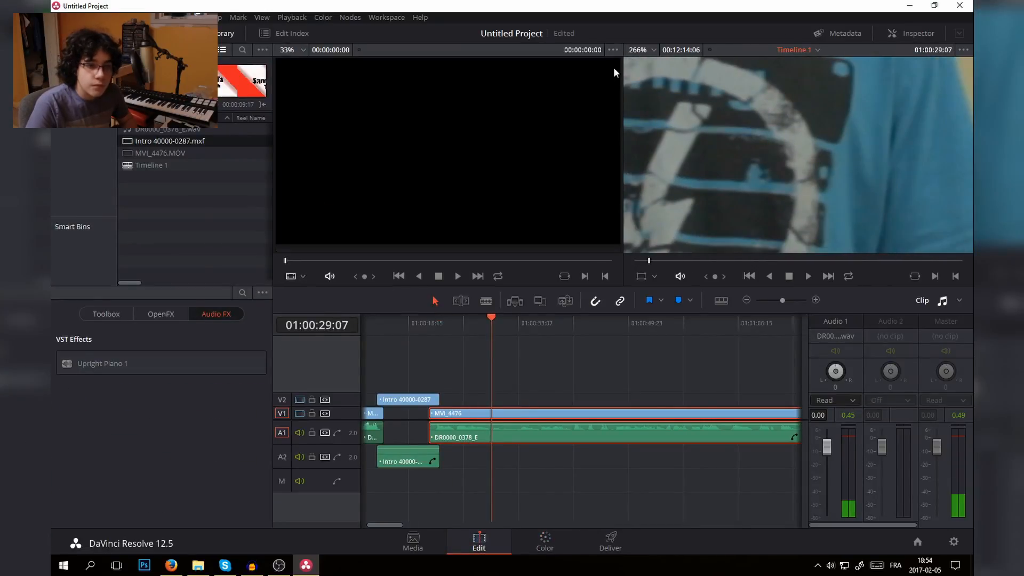
click(637, 51)
click(642, 91)
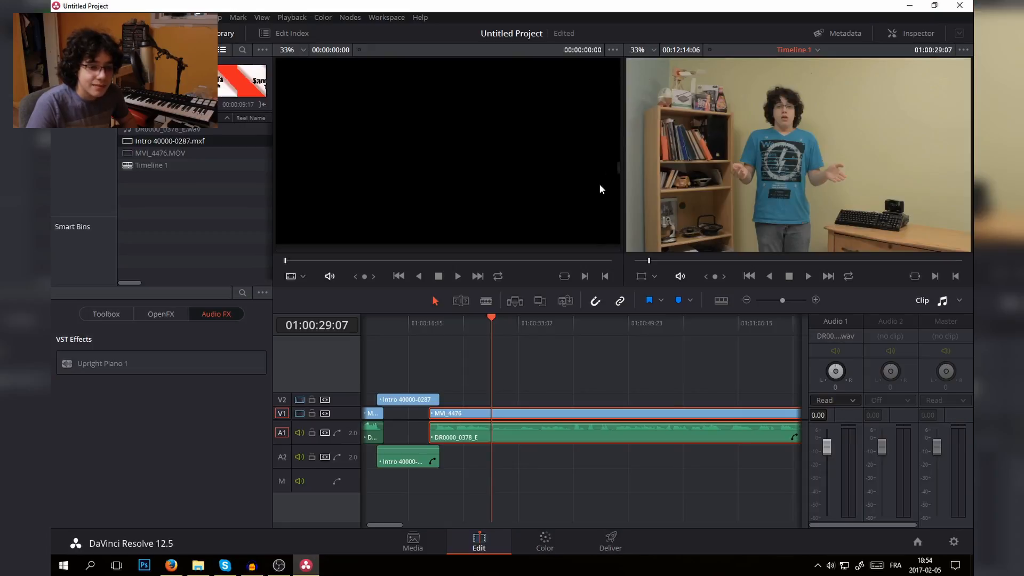
key(space)
- Split the second linked MVI_4476 clip at 01:00:41:15 and delete everything after the cut
drag(503, 338, 572, 321)
click(486, 300)
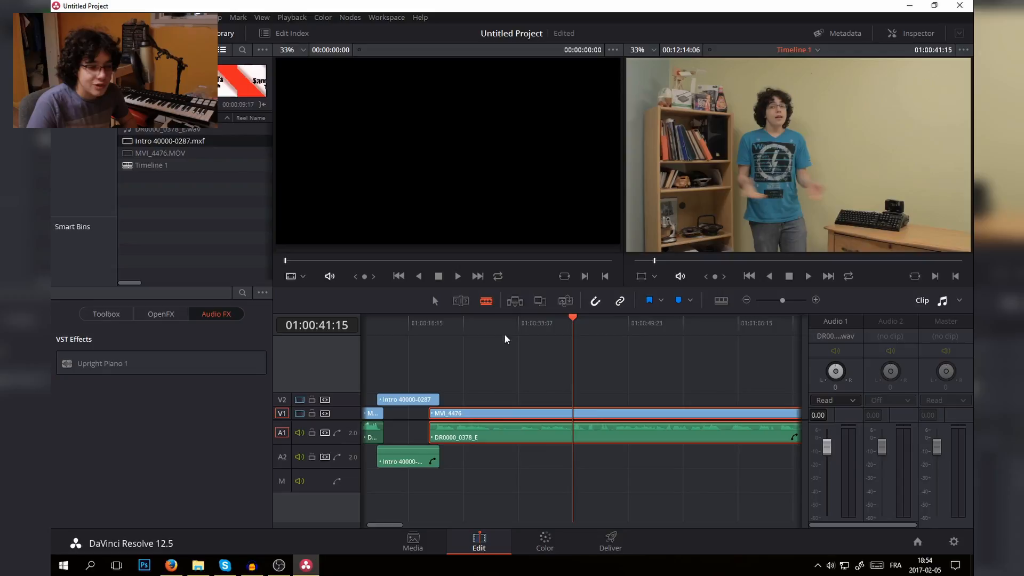
click(572, 424)
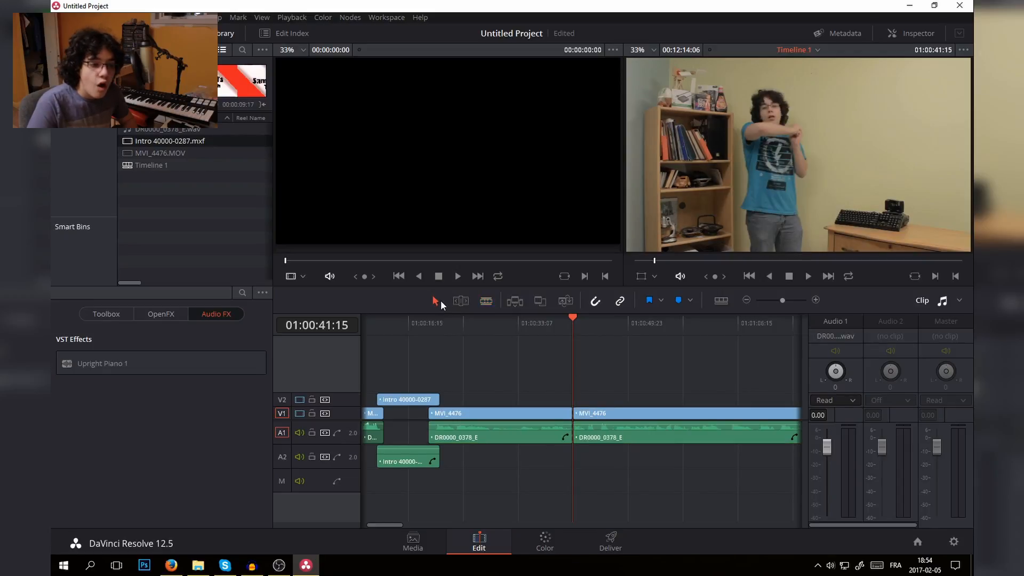
click(610, 414)
key(Delete)
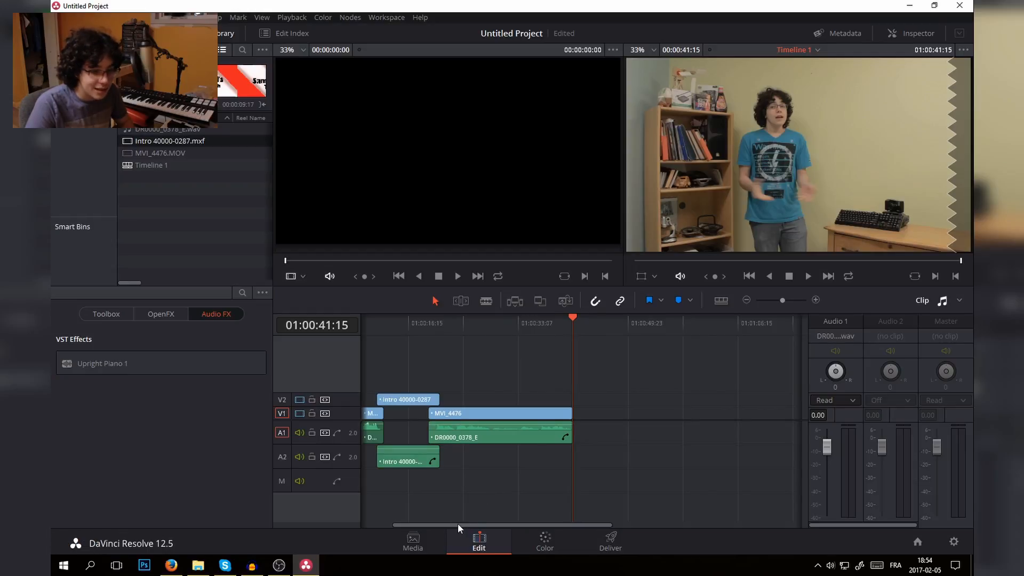
drag(458, 523, 376, 527)
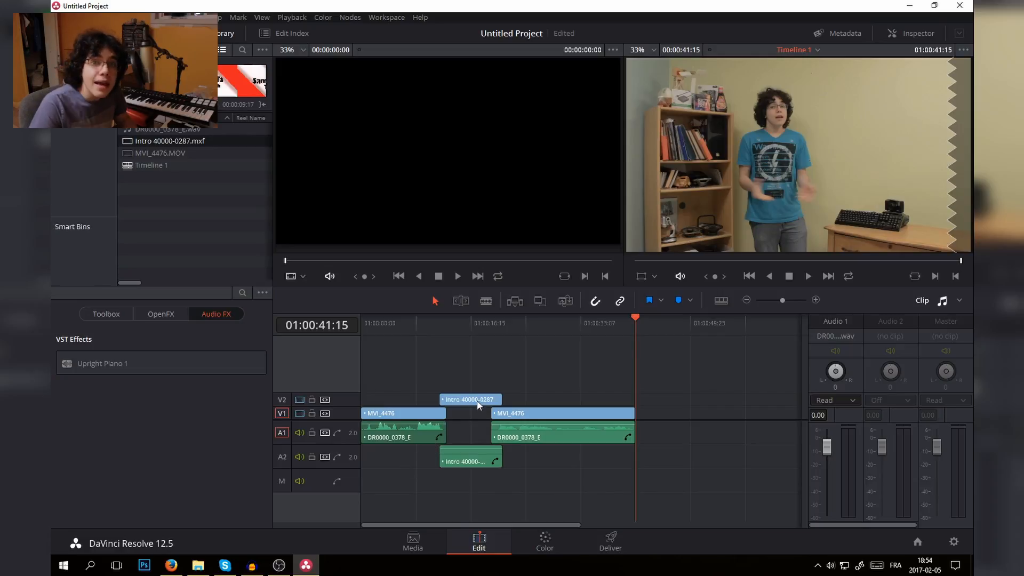
- Switch to File Explorer and add JJD - Future.wav from the JJD music folder to a new audio track A3, starting at the timeline's beginning
click(198, 564)
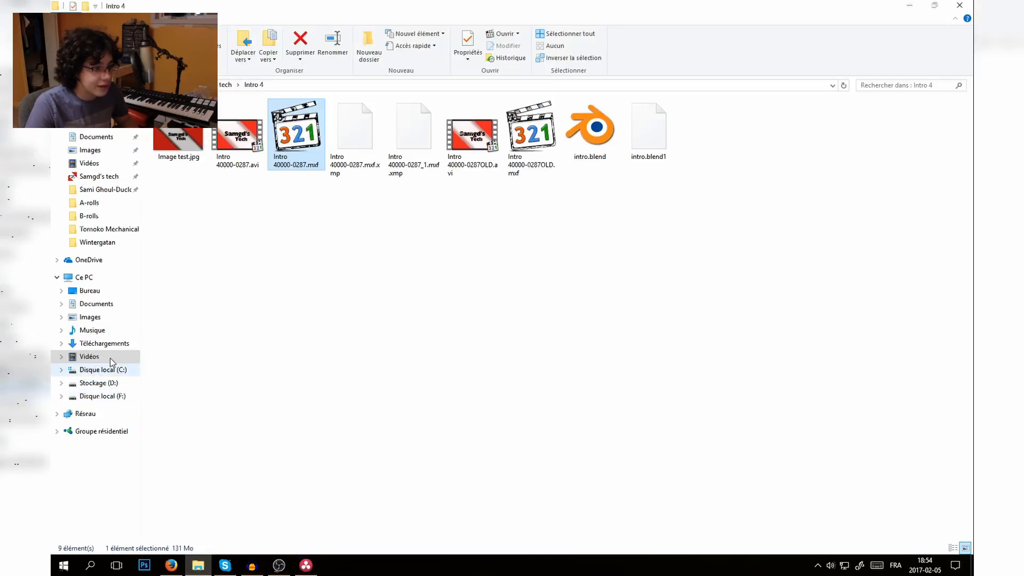
click(93, 330)
click(206, 142)
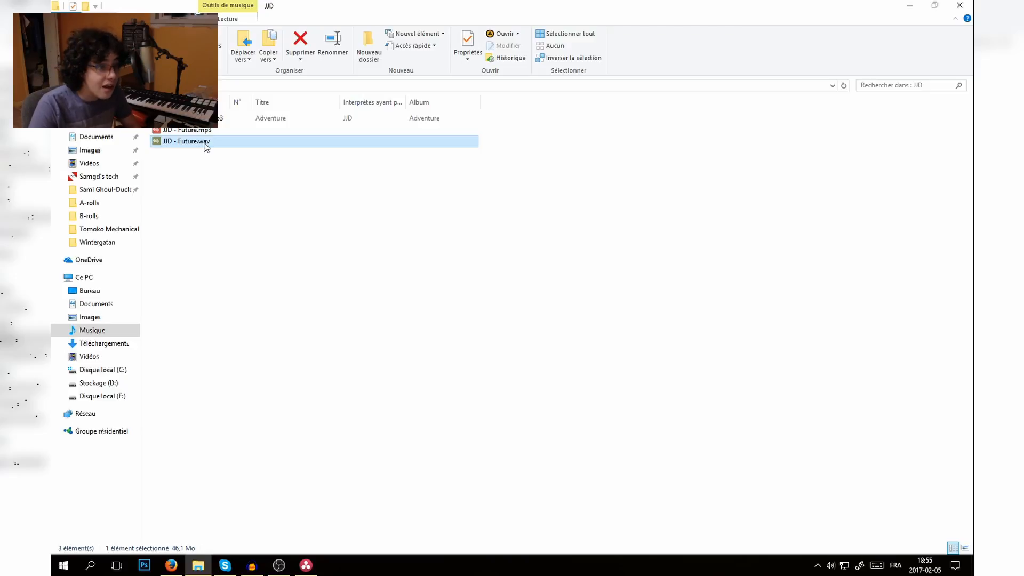
drag(206, 148, 386, 484)
drag(440, 524, 373, 530)
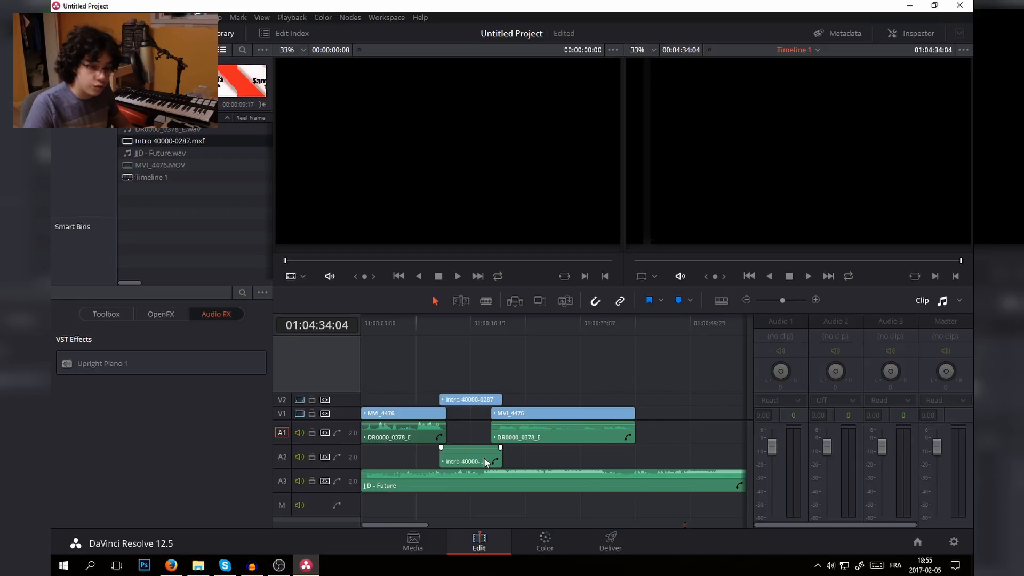
- Delete only the intro clip's audio on A2 and move the JJD - Future clip up to A2
alt+click(484, 458)
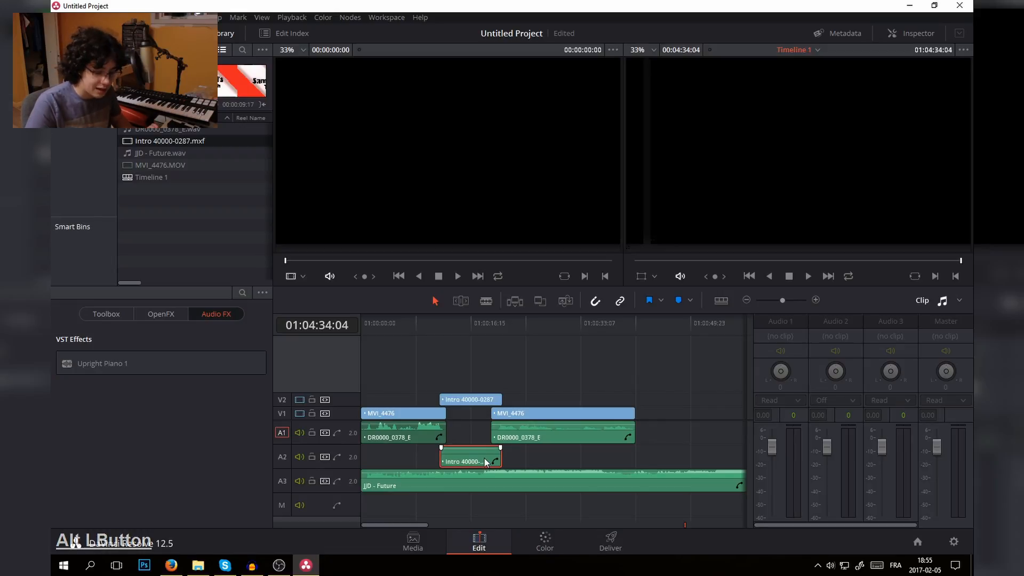
key(BackSpace)
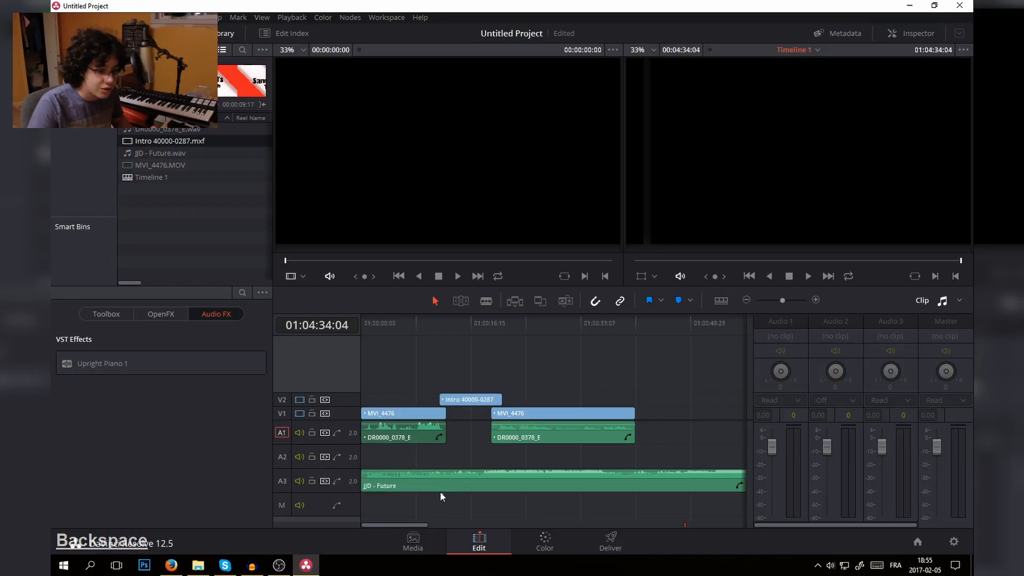
drag(436, 488, 430, 459)
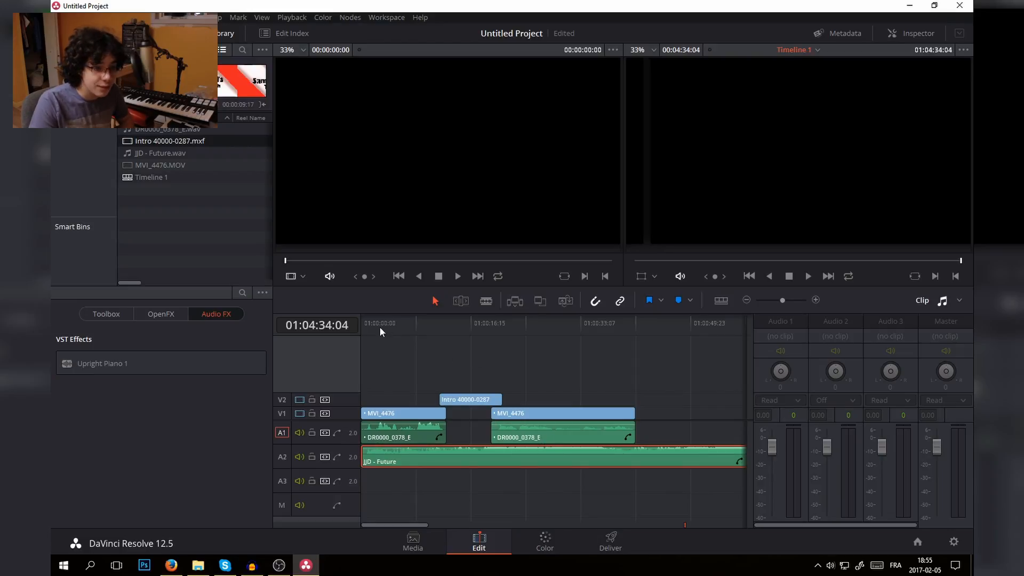
- Play the timeline from its beginning to compare the music level with the voice
drag(379, 326, 356, 321)
key(space)
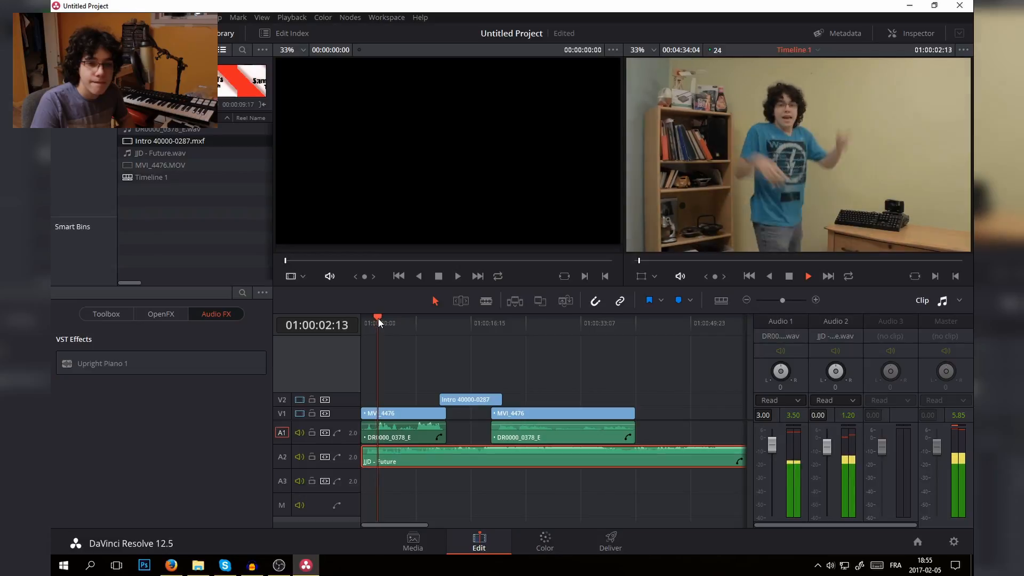
key(space)
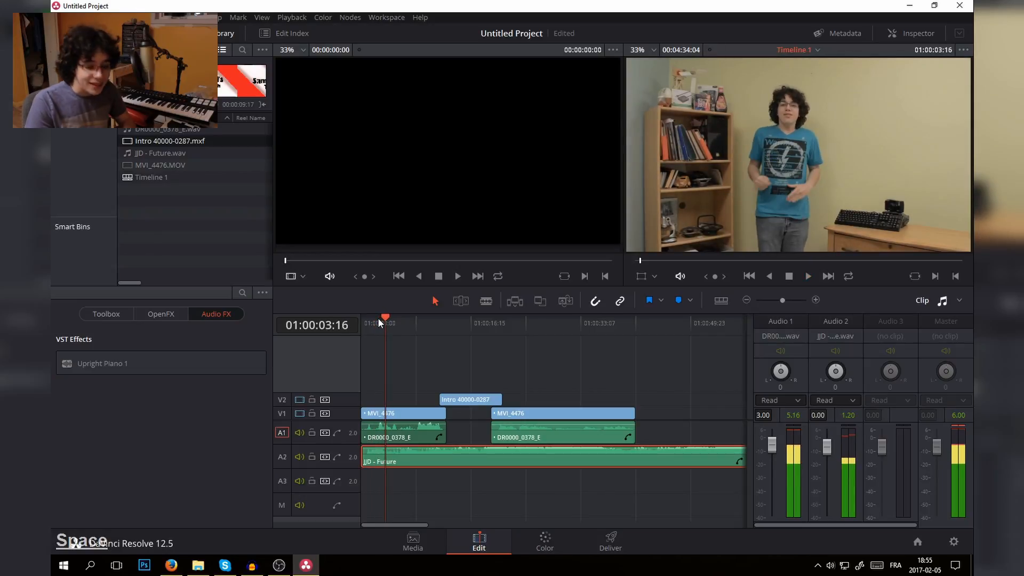
- Open the JJD - Future clip's volume curve and add a keyframe of -25 at the intro's start, 01:00:11:21
key(ctrl+plus)
key(ctrl+plus)
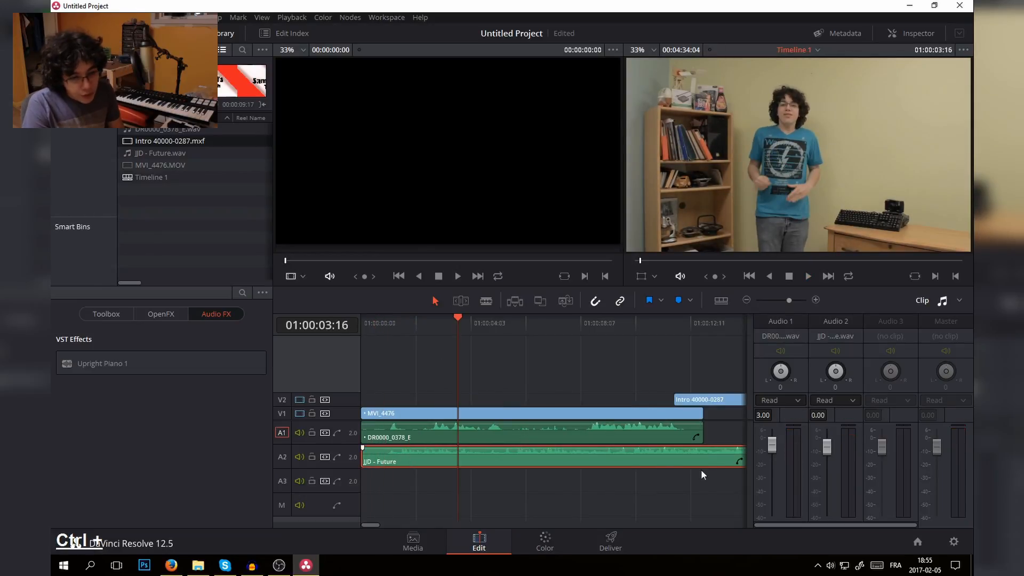
click(739, 461)
scroll(724, 491, down, 2)
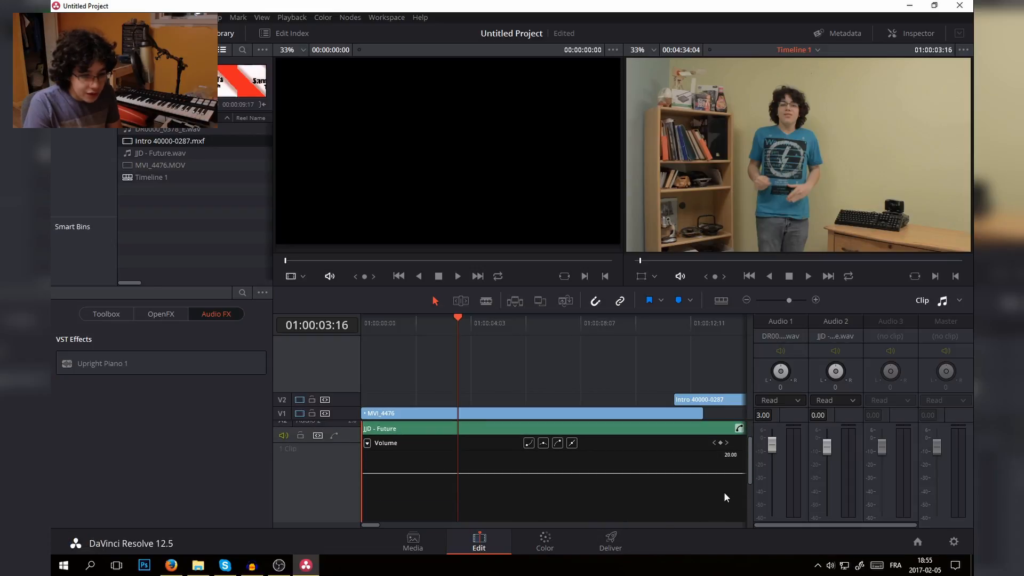
click(673, 323)
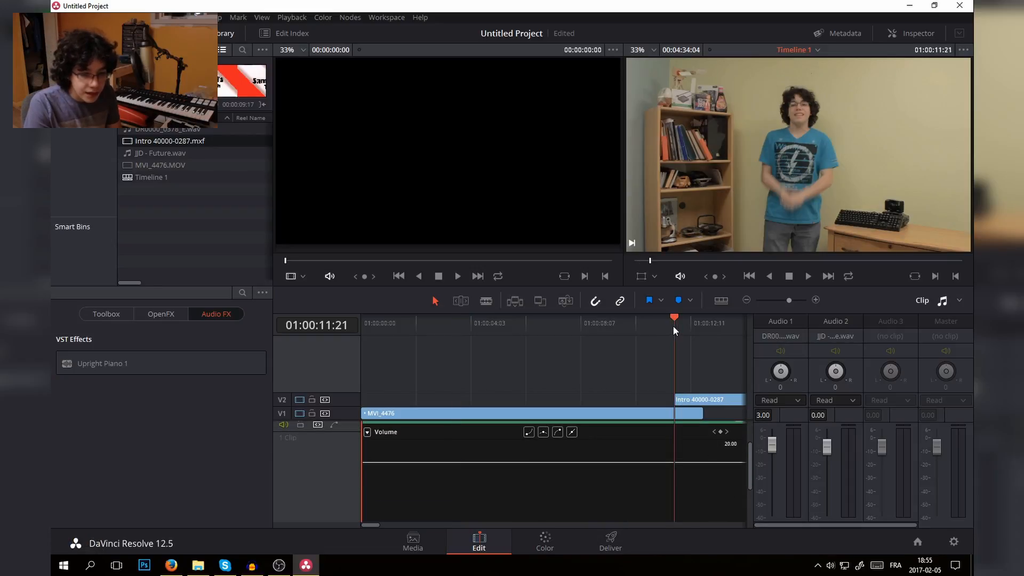
click(720, 431)
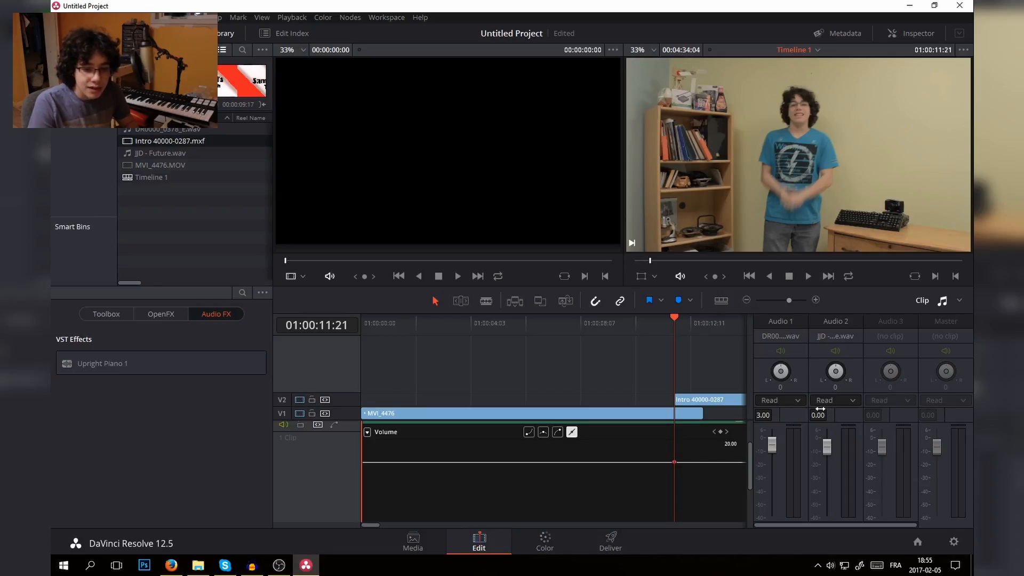
text(-25)
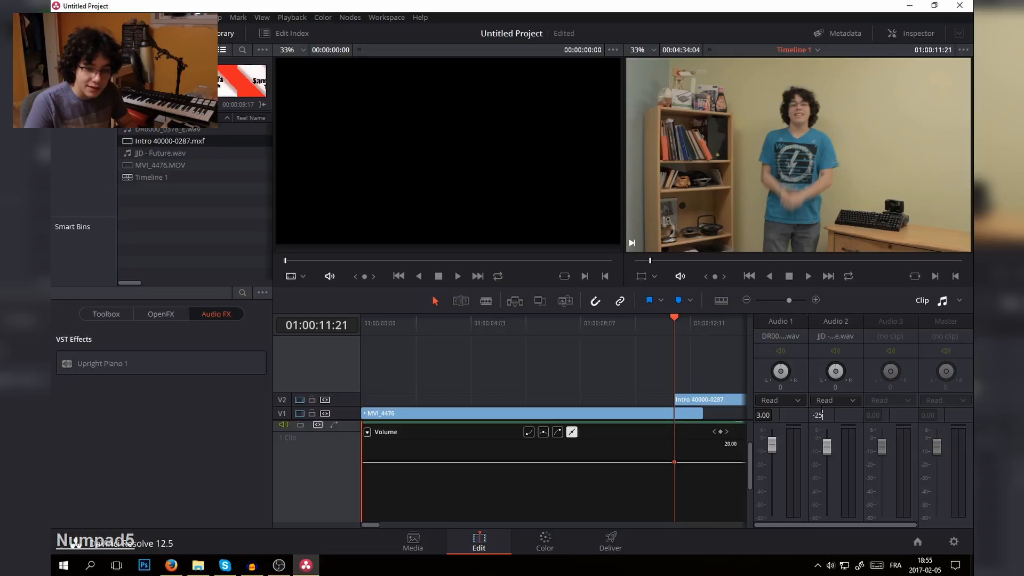
key(Return)
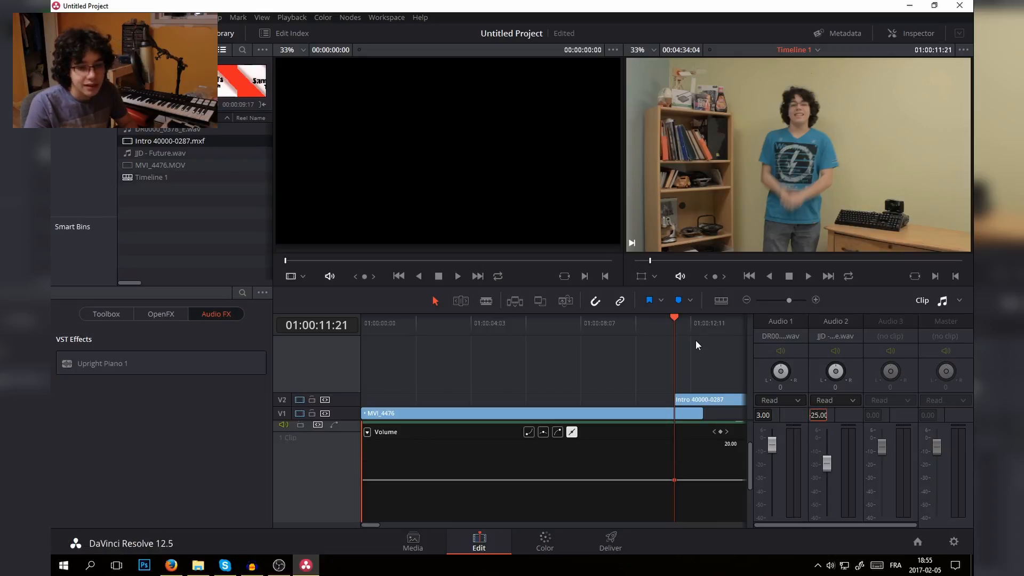
- Play on to 01:00:13:06 and add a second music volume keyframe there with the value 0
key(space)
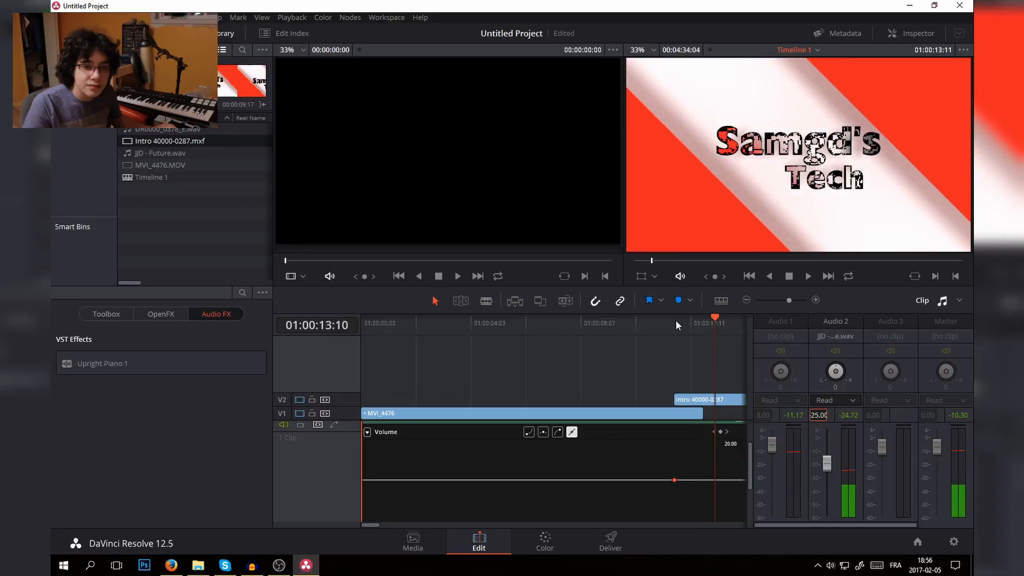
key(space)
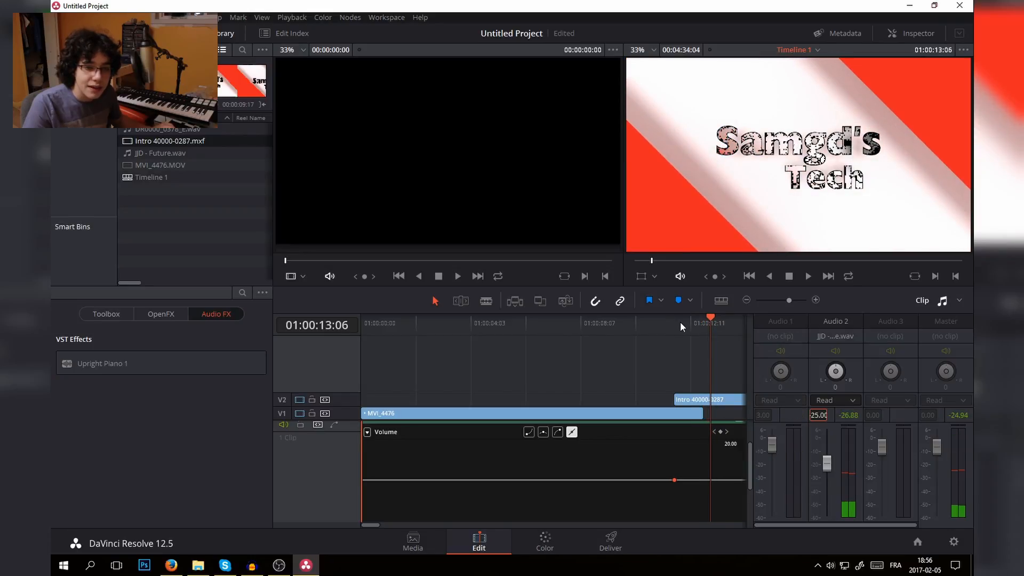
key(Right)
click(721, 431)
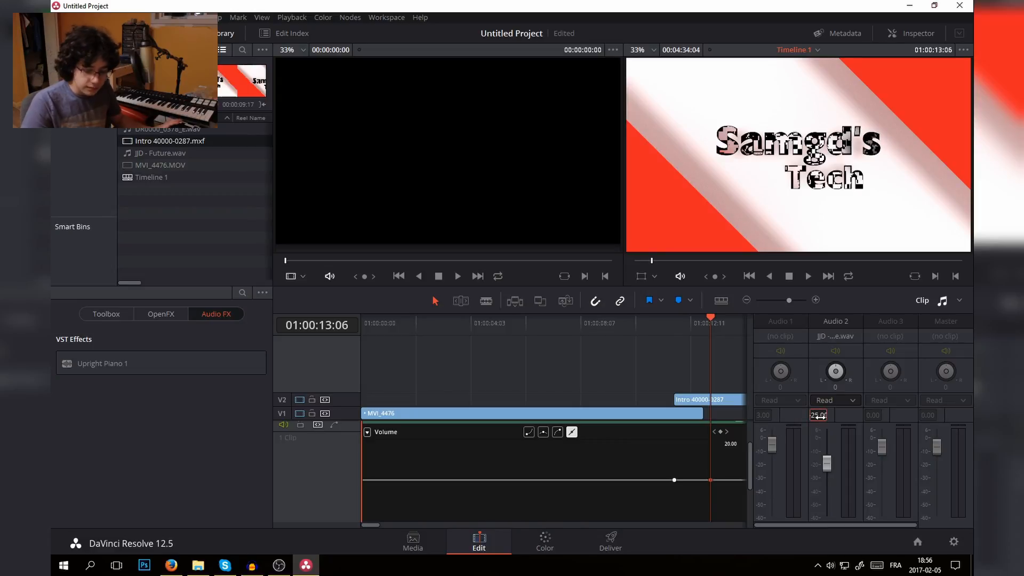
text(0)
key(Return)
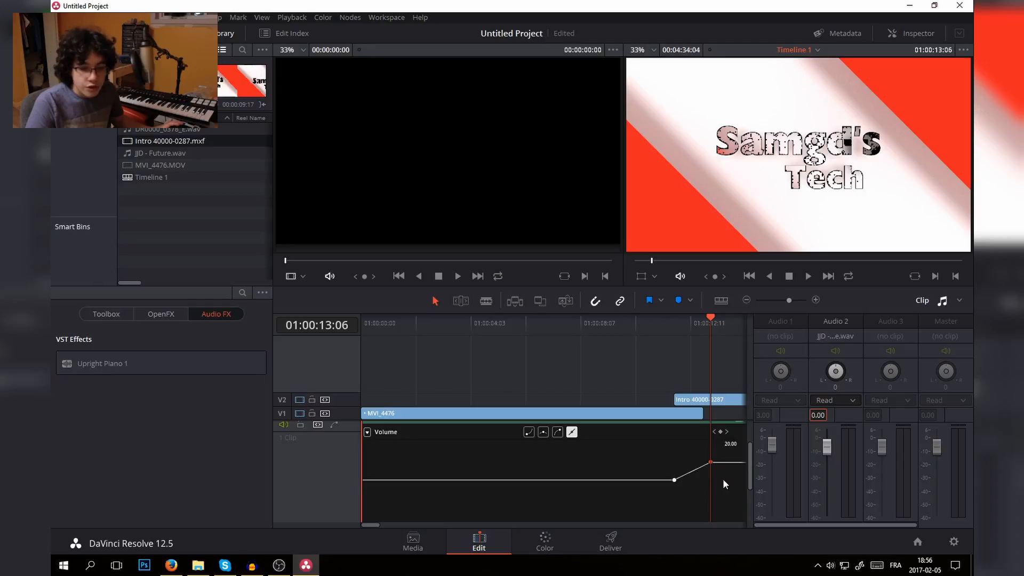
- Play the timeline across the first two volume keyframes to check how the music fades up into the intro
scroll(533, 496, up, 2)
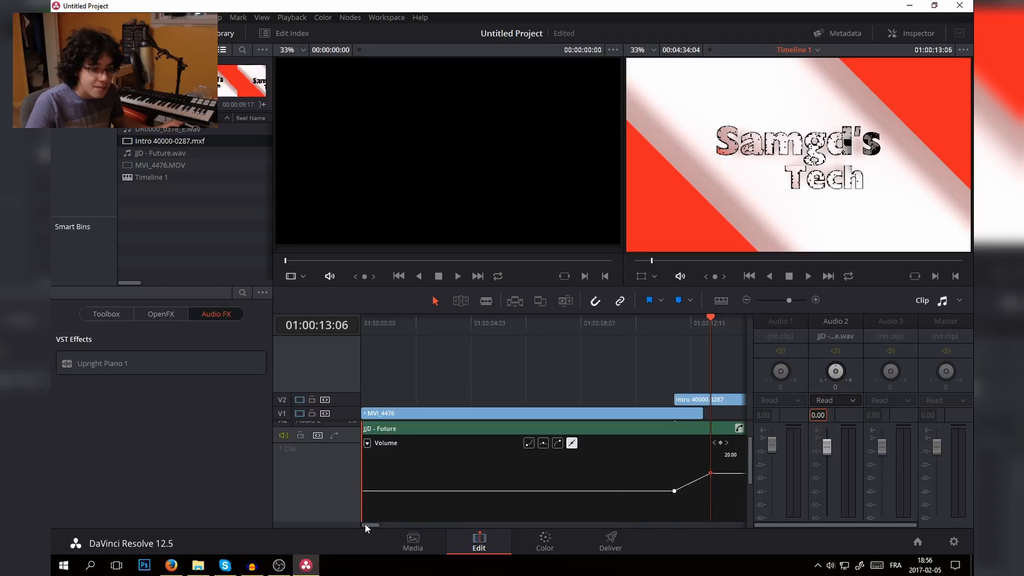
drag(365, 524, 378, 521)
click(566, 490)
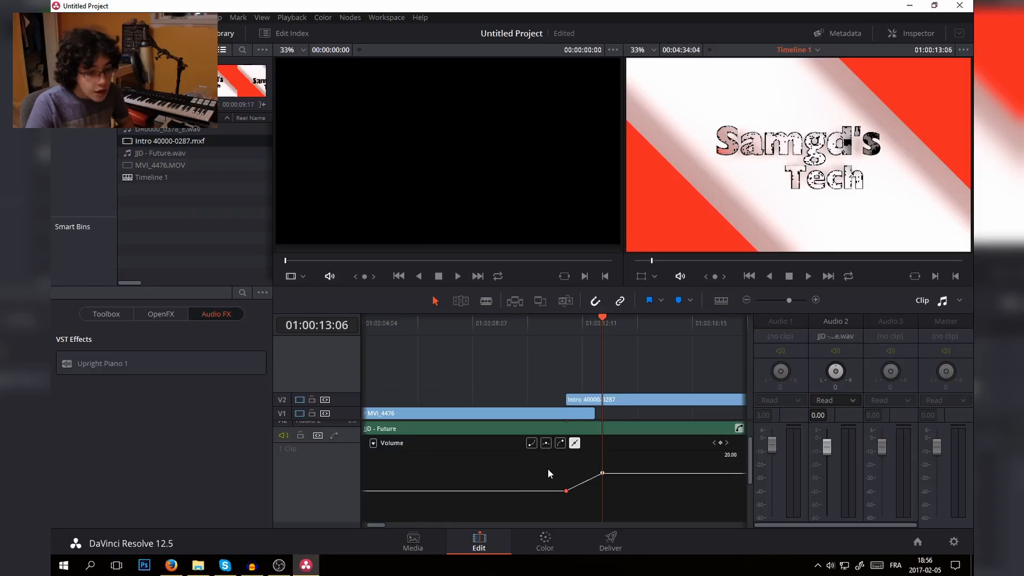
mouse_move(568, 489)
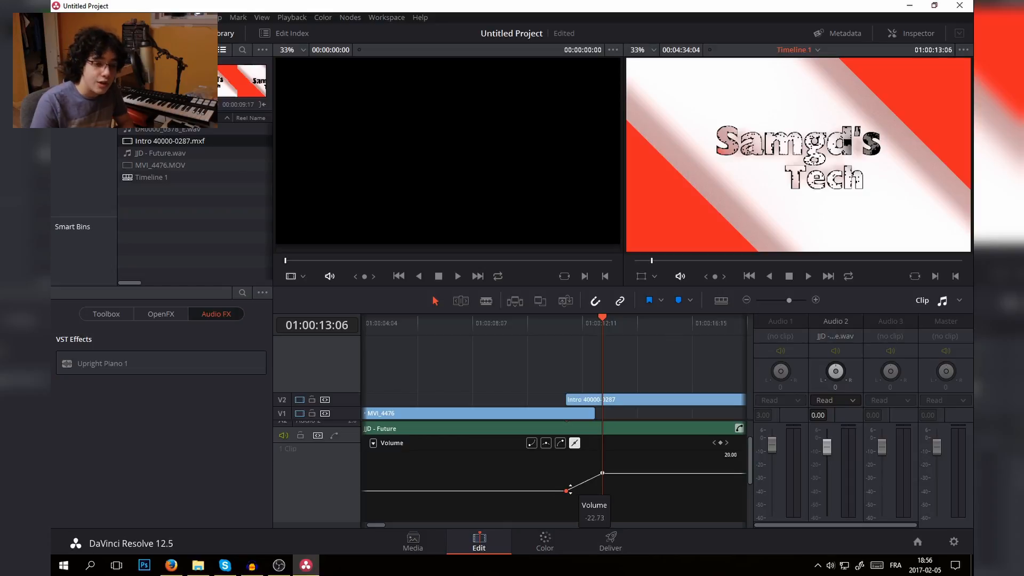
click(513, 321)
key(space)
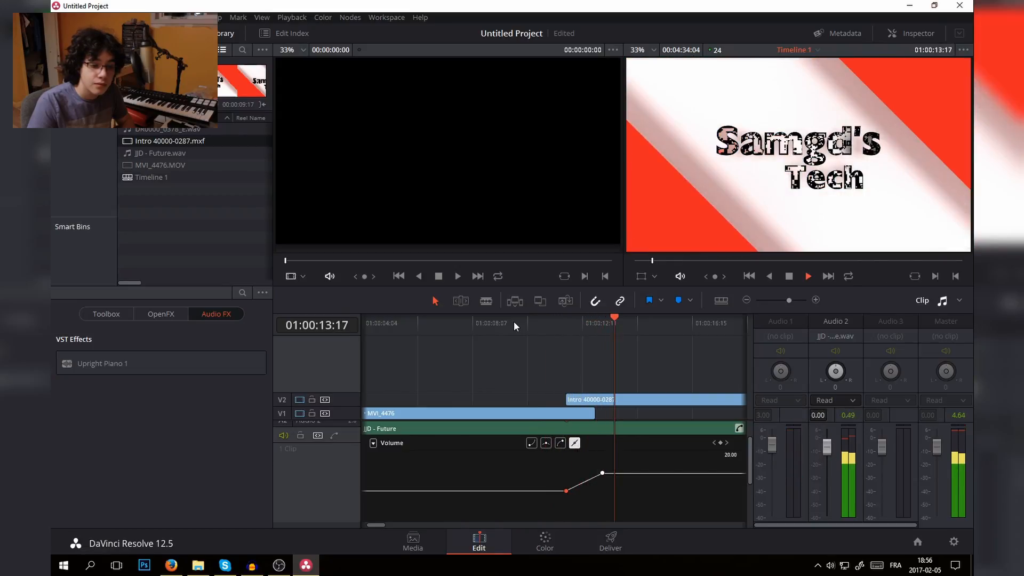
key(space)
- Smooth the music's fade-up with a curve easing out of the first volume keyframe and into the second
click(545, 323)
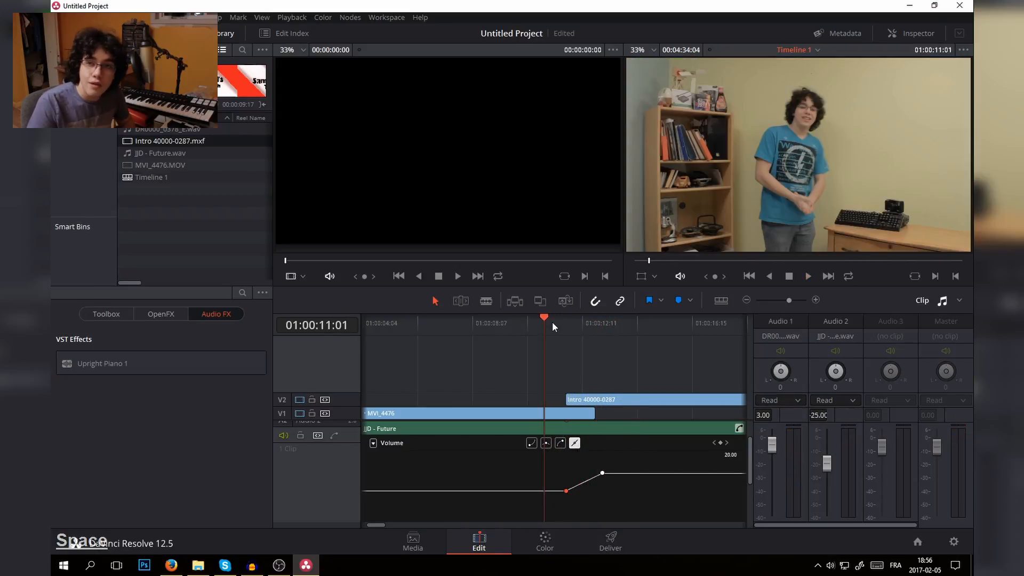
click(531, 443)
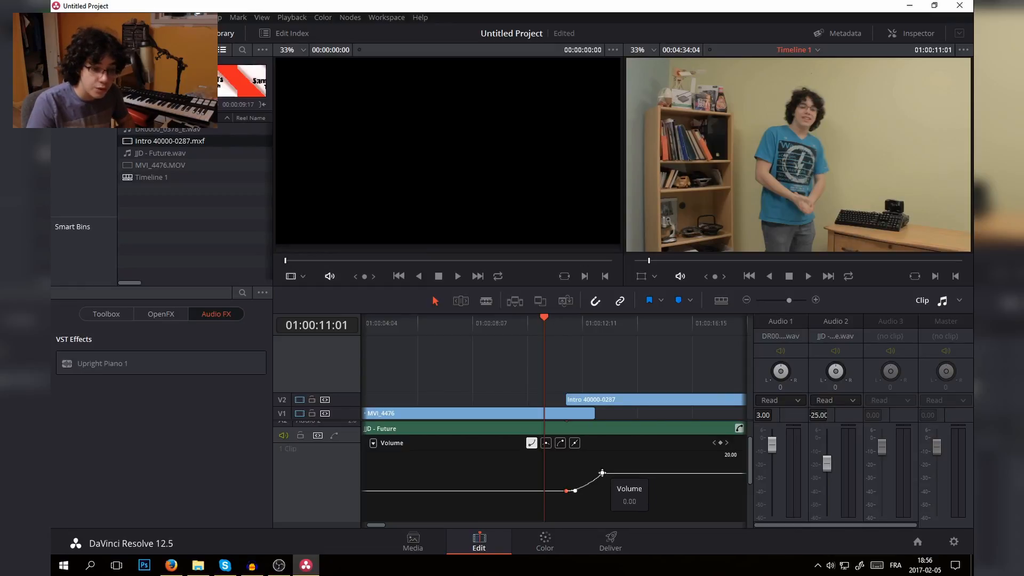
click(602, 473)
click(562, 446)
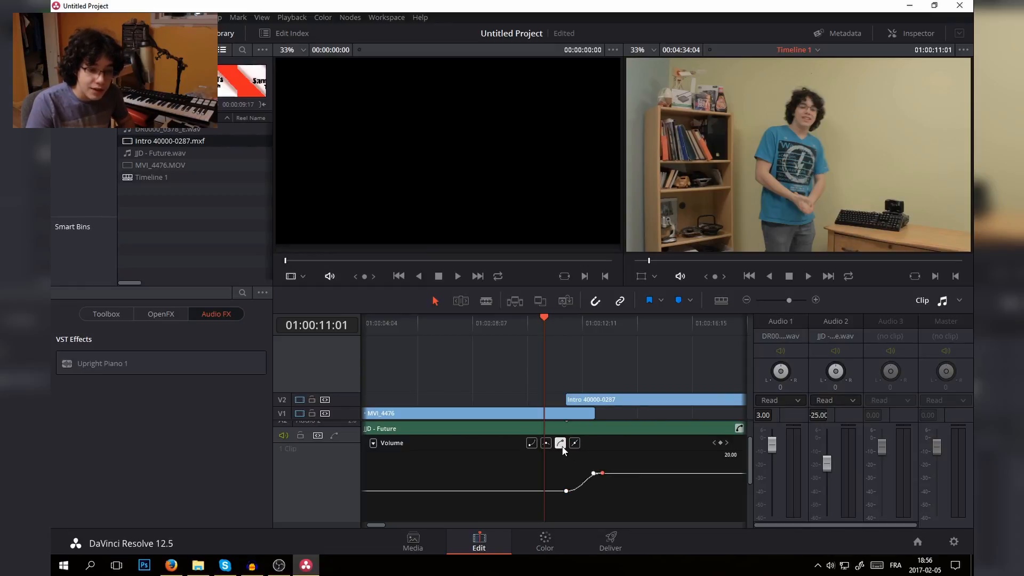
scroll(587, 465, up, 1)
scroll(587, 465, down, 2)
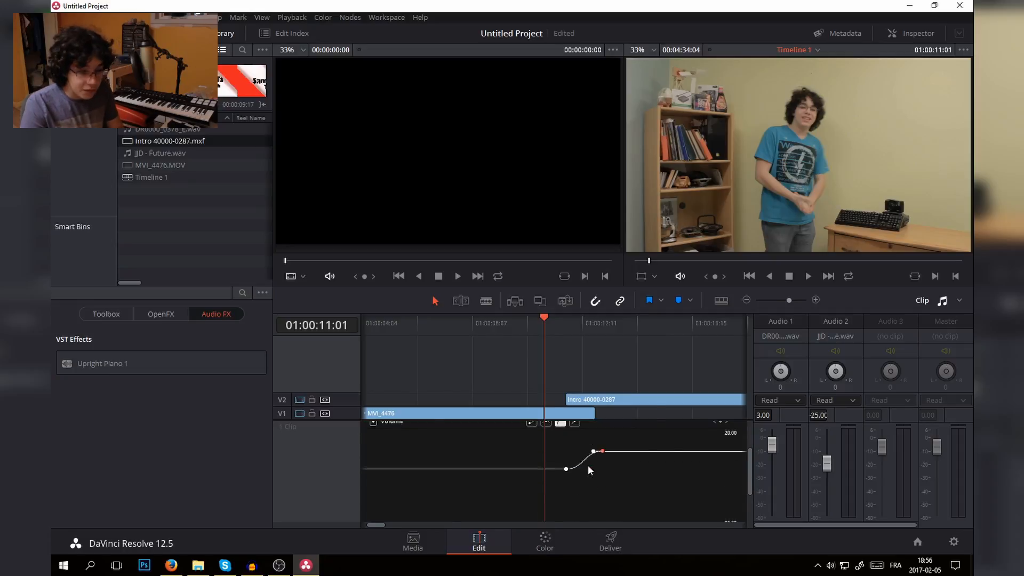
ctrl+scroll(648, 455, up, 3)
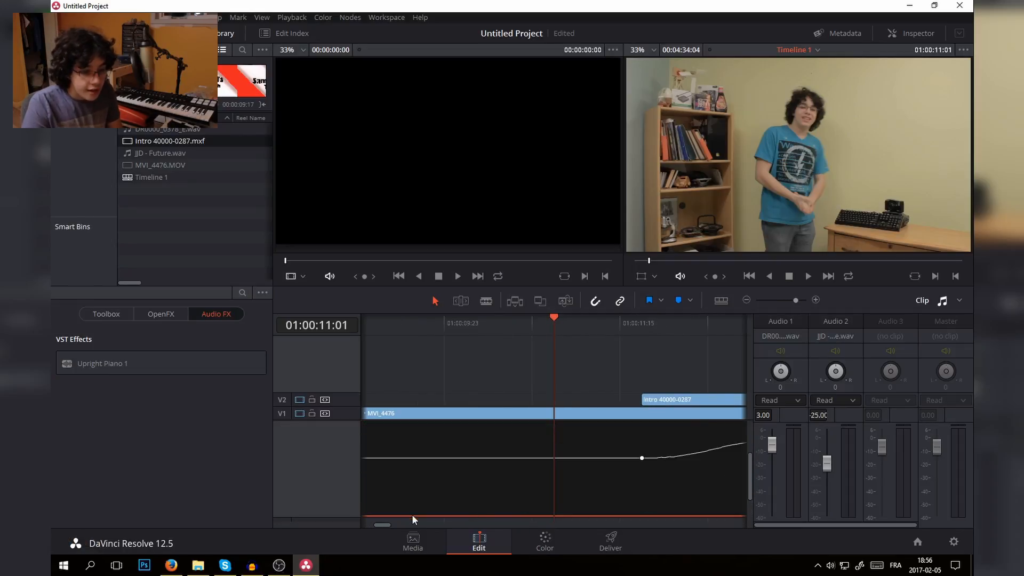
drag(381, 526, 383, 528)
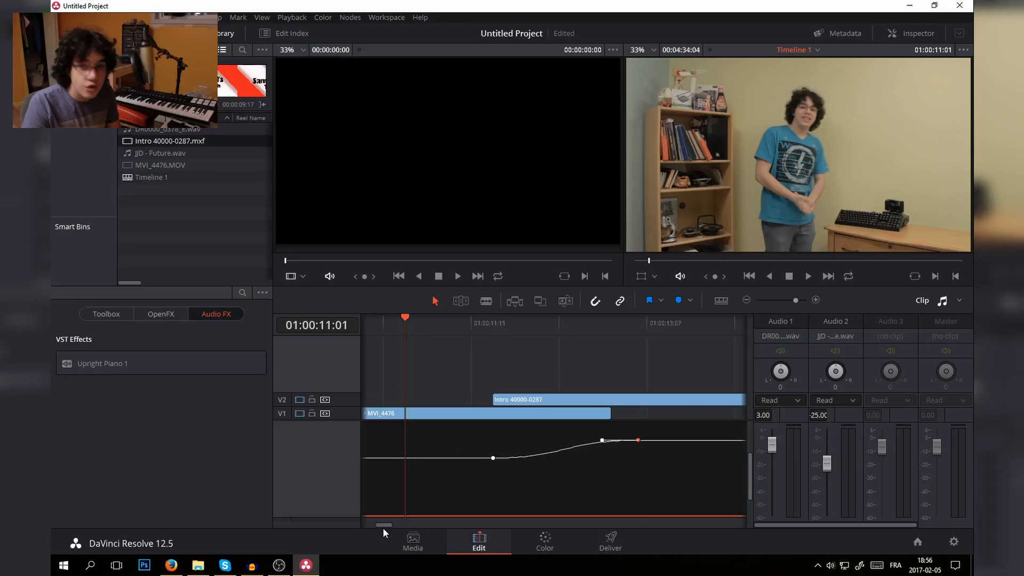
- Add volume keyframes to JJD - Future at 01:00:19:17 and 01:00:21:02, setting the second one to -25
ctrl+scroll(387, 513, down, 4)
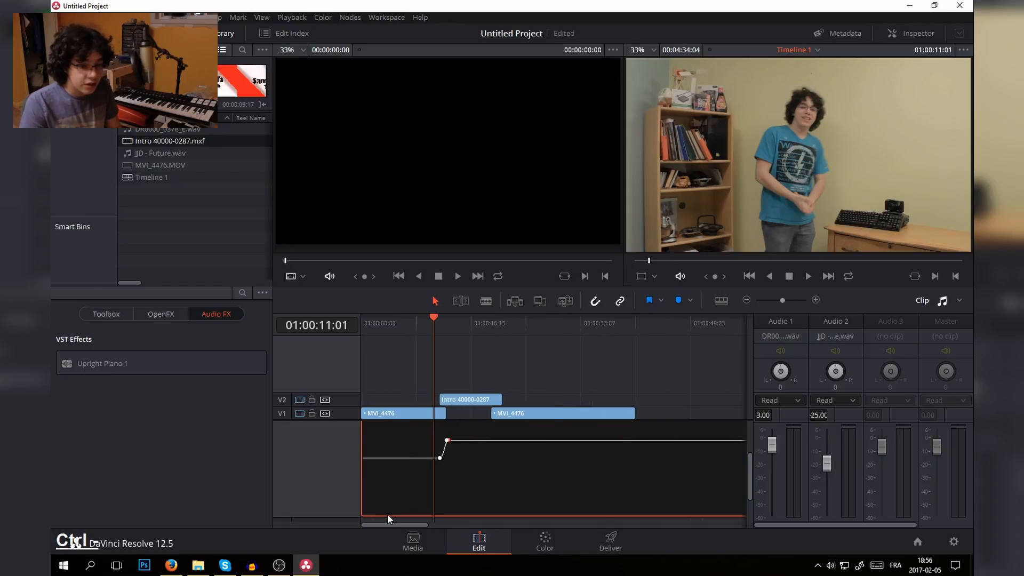
click(491, 322)
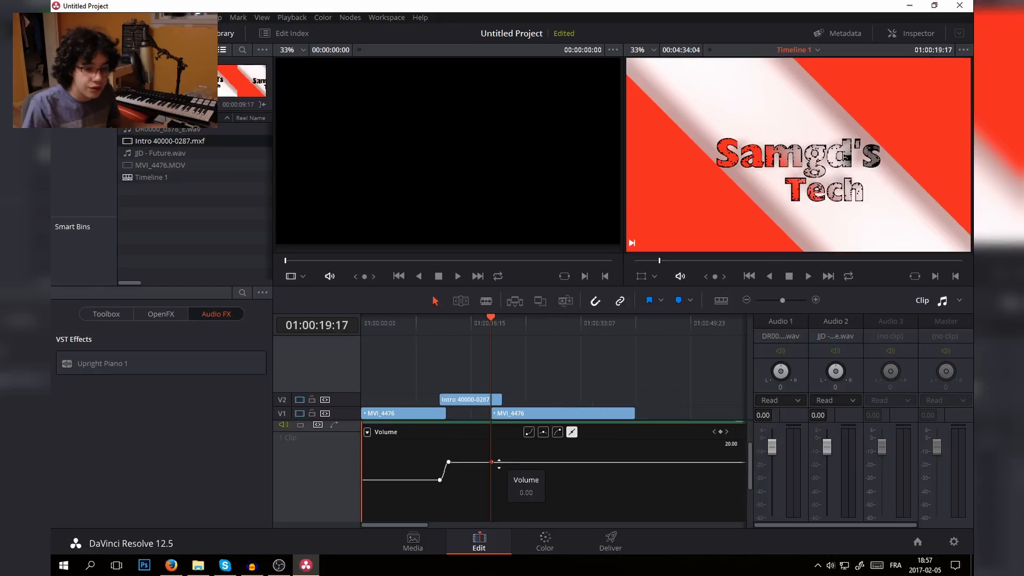
scroll(533, 433, up, 3)
key(space)
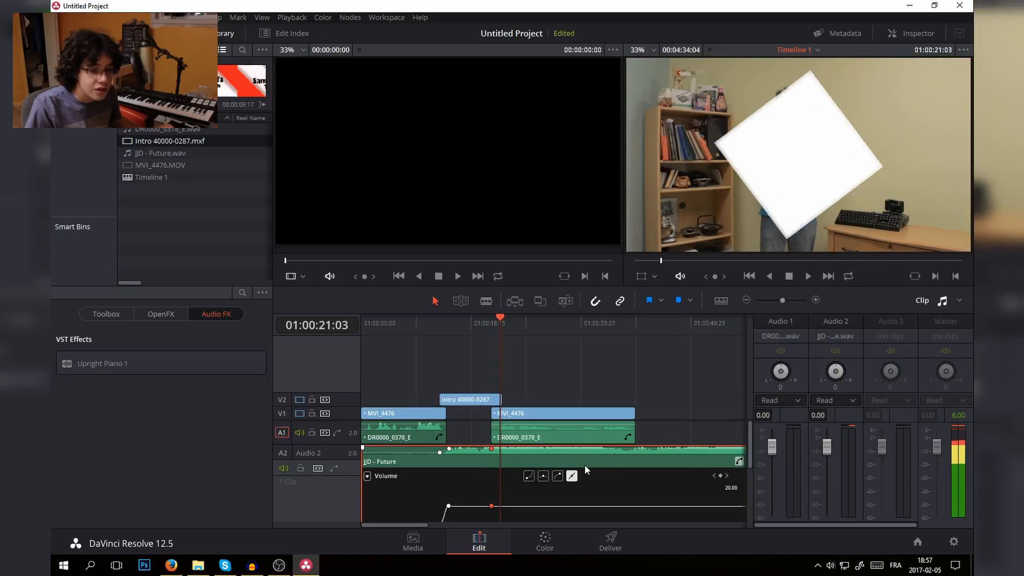
click(720, 475)
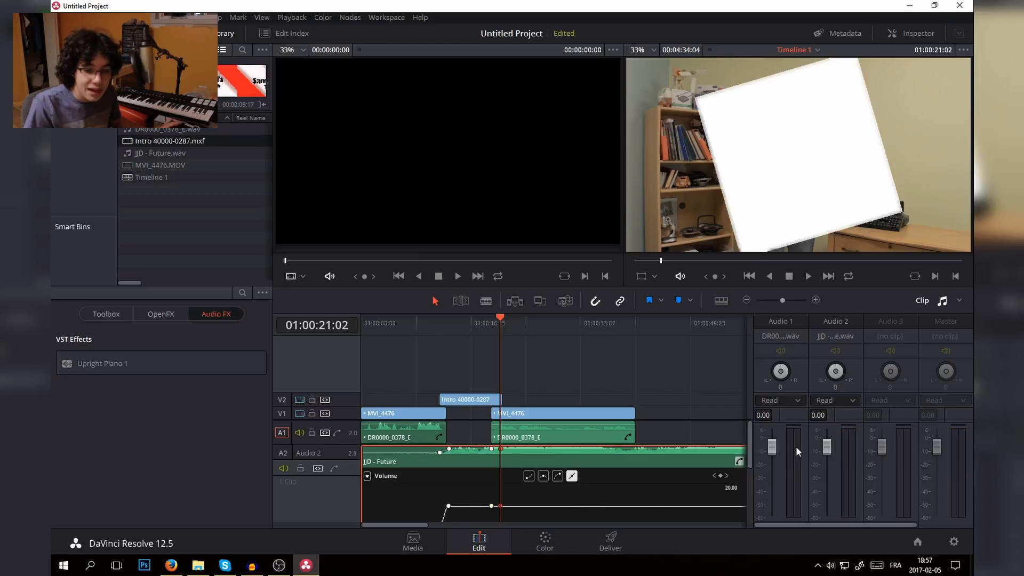
click(817, 414)
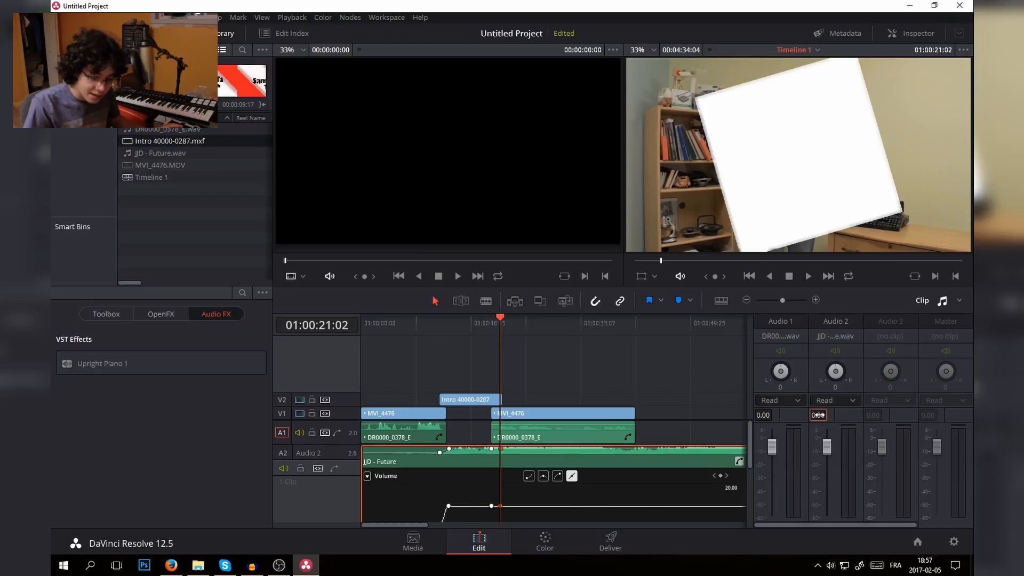
text(-25)
key(Return)
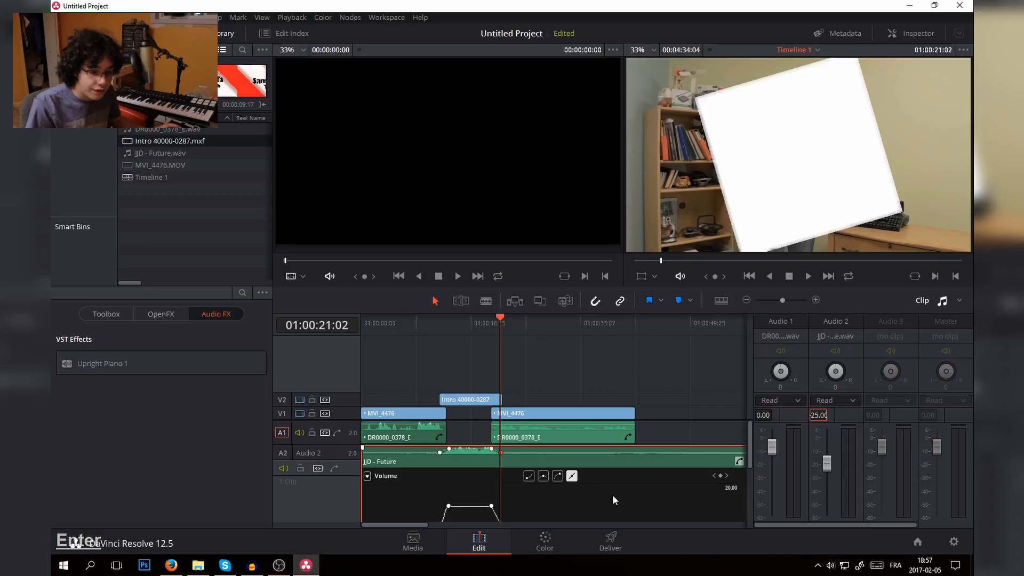
- Smooth the music's fade-down after the intro, easing out of its first keyframe and into its last
scroll(612, 496, down, 4)
scroll(600, 489, up, 1)
click(492, 472)
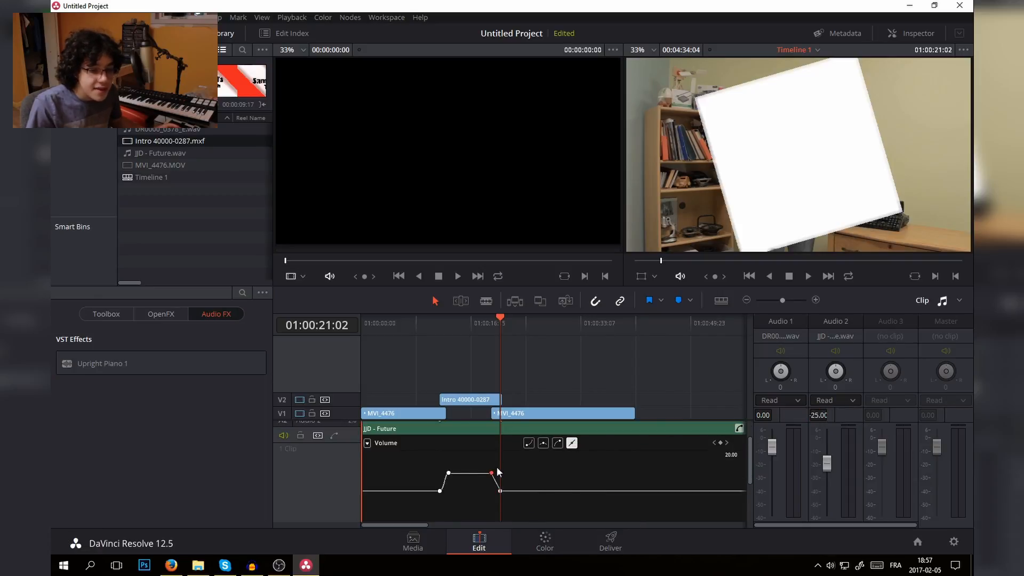
click(526, 446)
click(500, 490)
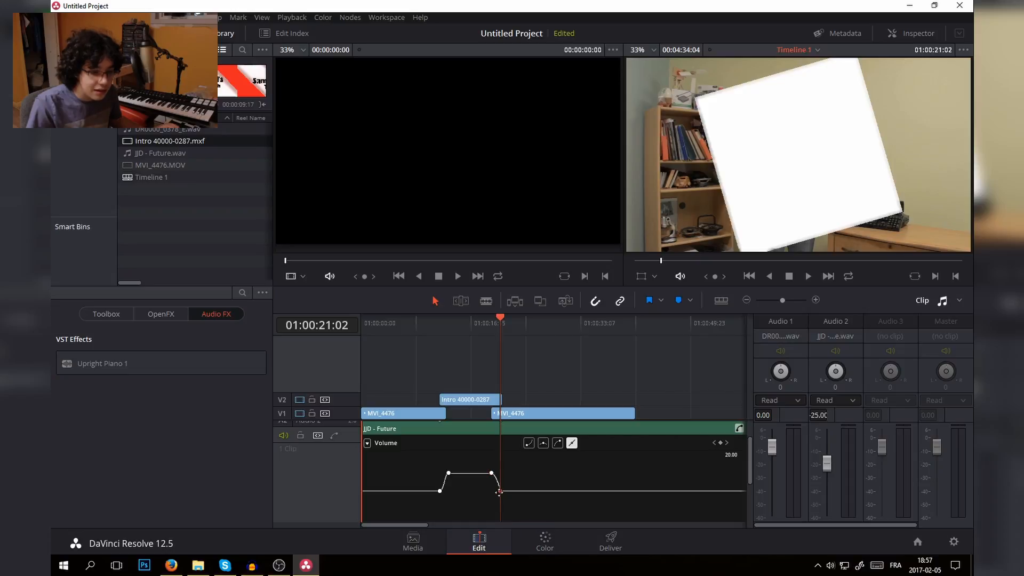
click(558, 443)
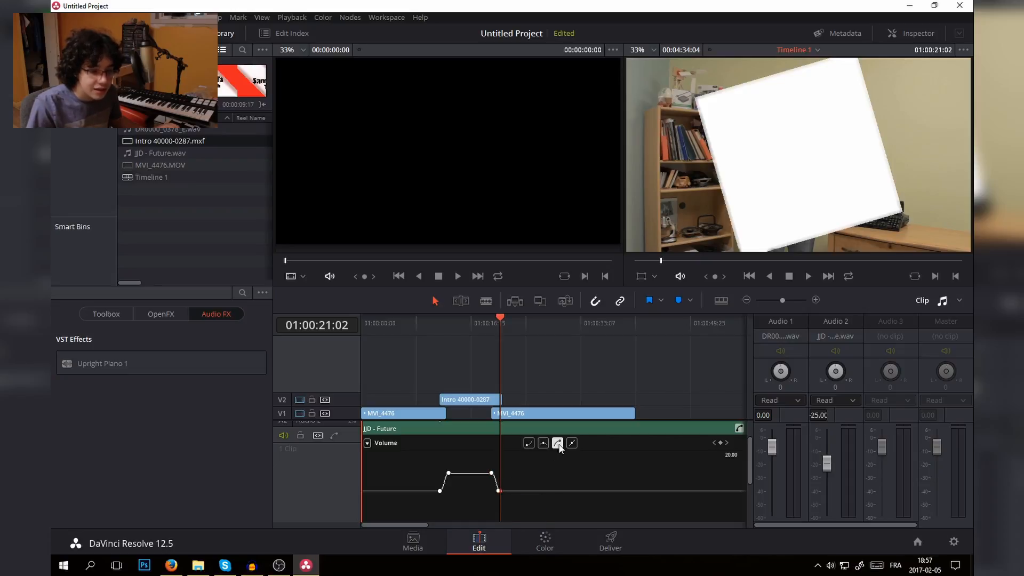
- Play the timeline from 01:00:18:15 to check the music's fade-down under the voice
key(ctrl+plus)
key(ctrl+plus)
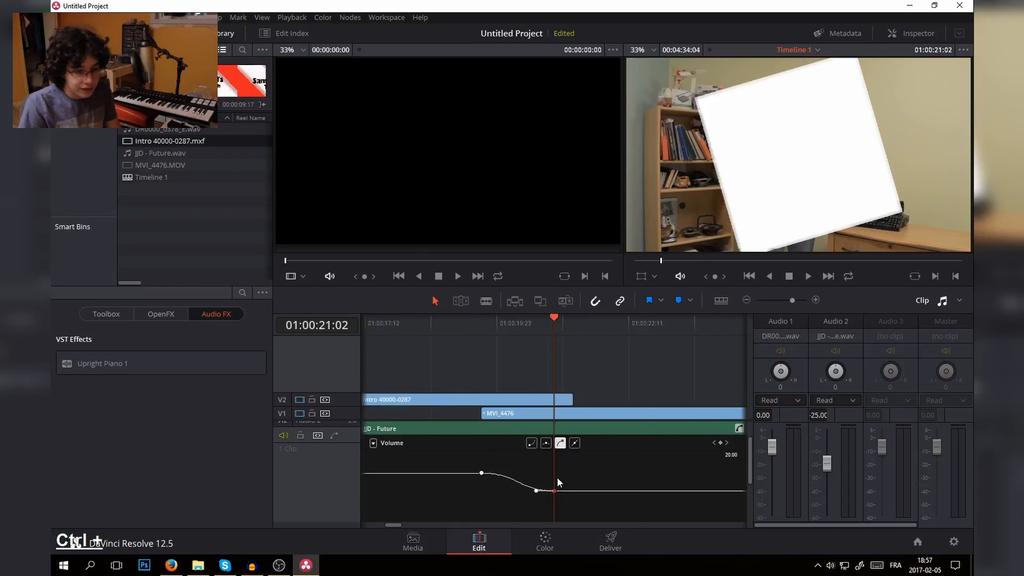
drag(471, 329, 425, 338)
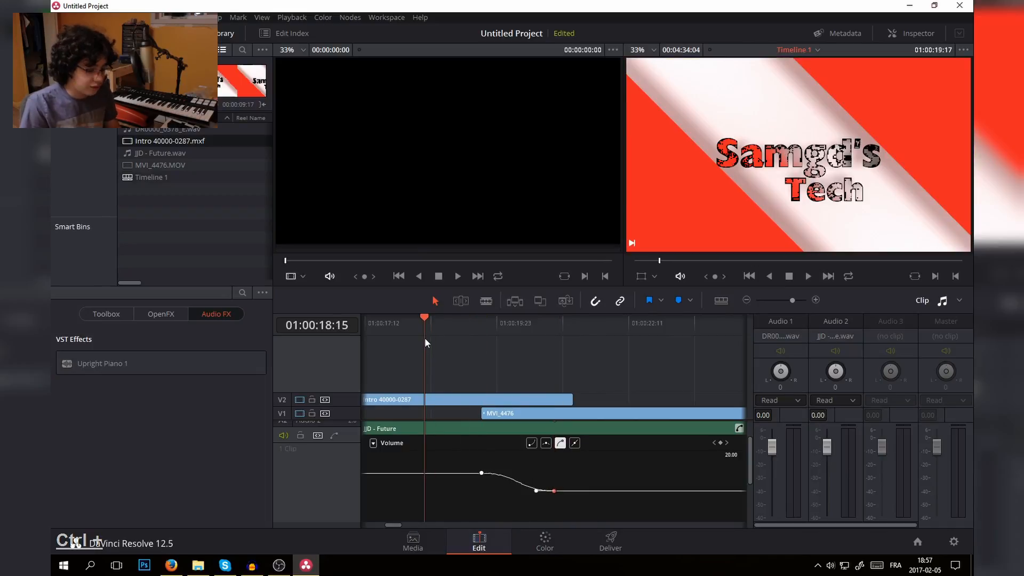
key(space)
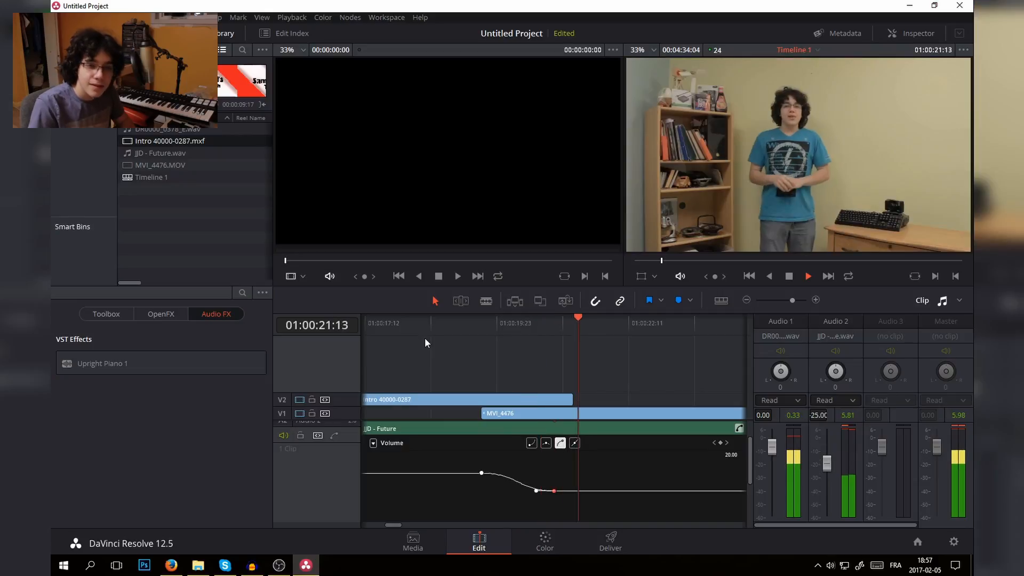
key(space)
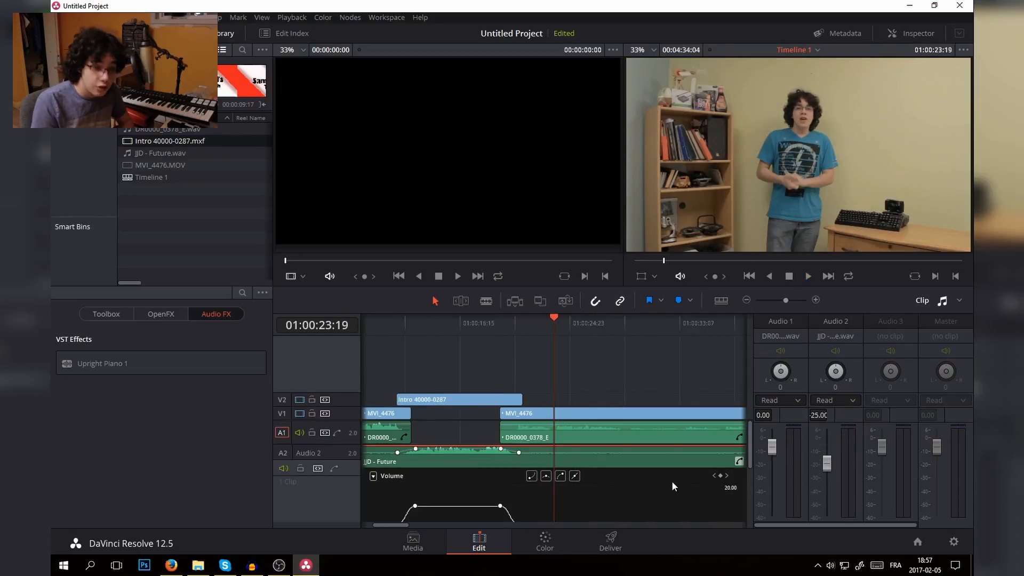
- Close the JJD - Future clip's curve editor and show the volume automation curve for the whole track A2
click(738, 462)
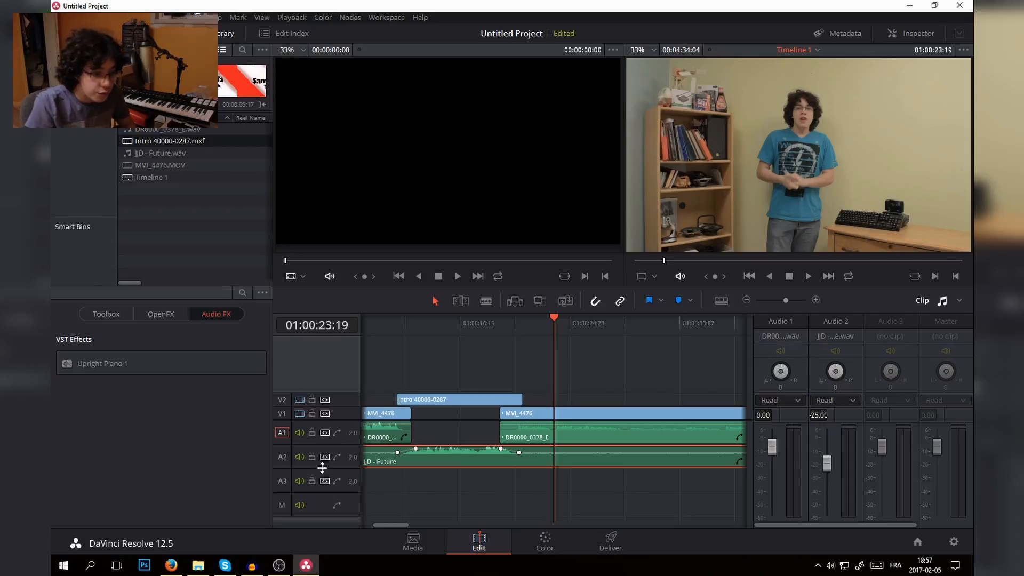
click(335, 457)
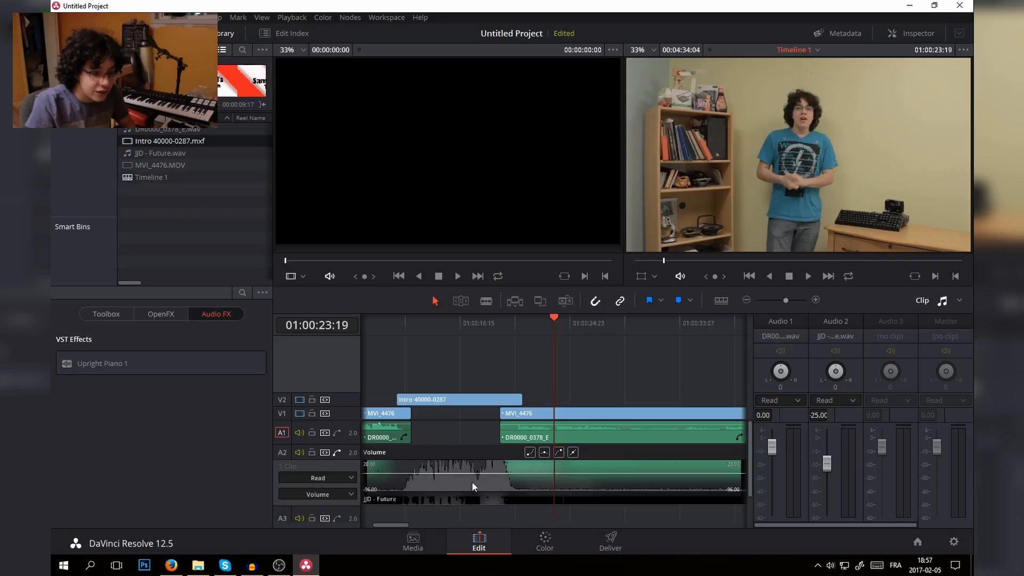
- Switch the audio mixer to track levels and back to clip levels
click(960, 300)
click(930, 341)
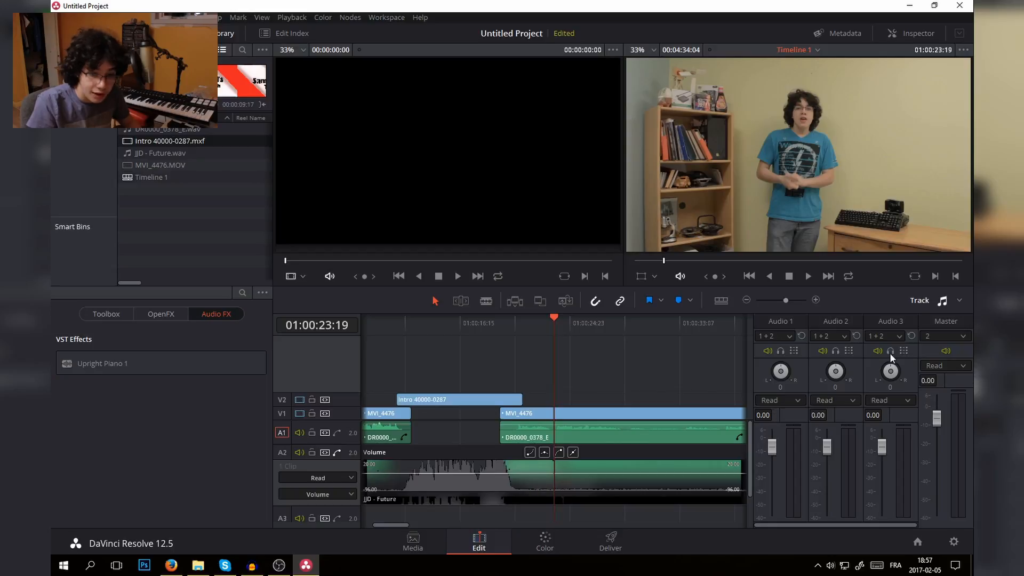
click(960, 300)
click(933, 329)
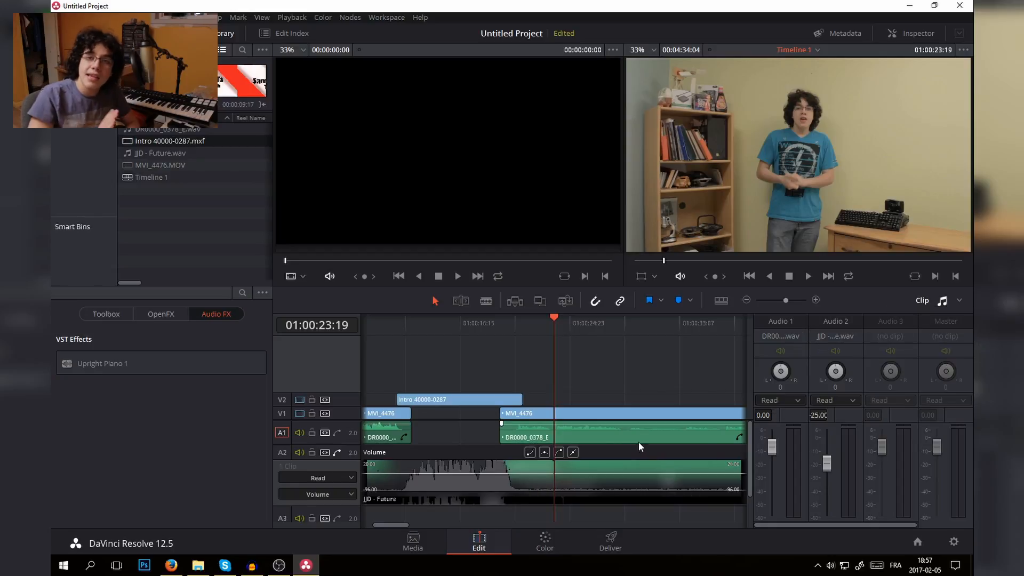
- Hide the volume automation curve of track A2 and set the volume of the voice clip after the intro to 3.00
click(336, 452)
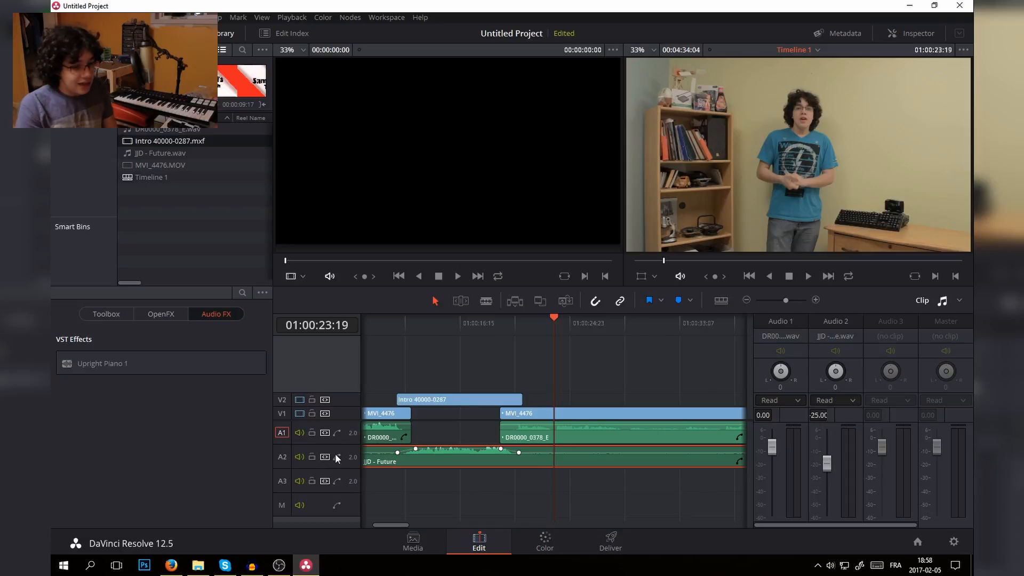
scroll(335, 453, down, 2)
scroll(335, 453, down, 1)
click(459, 434)
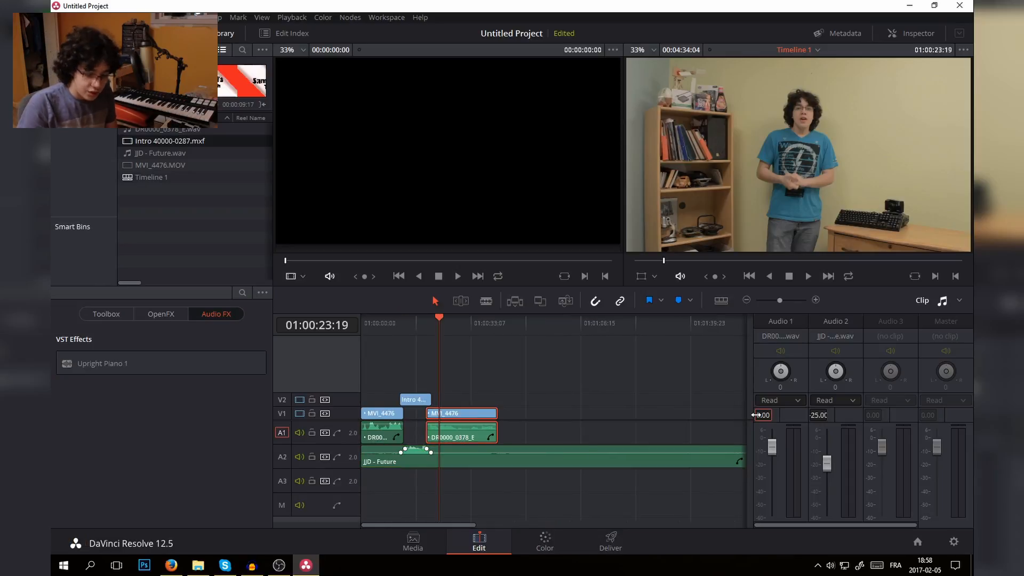
text(3)
key(Return)
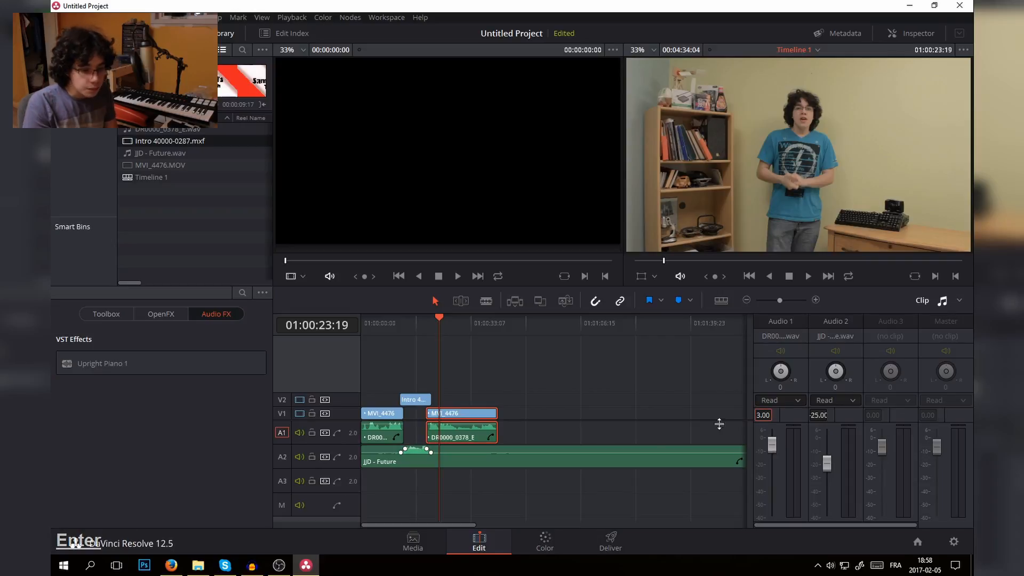
- Open the first A-roll clip for colour grading and set its contrast to 1.200 and its pivot to 0.415
click(536, 543)
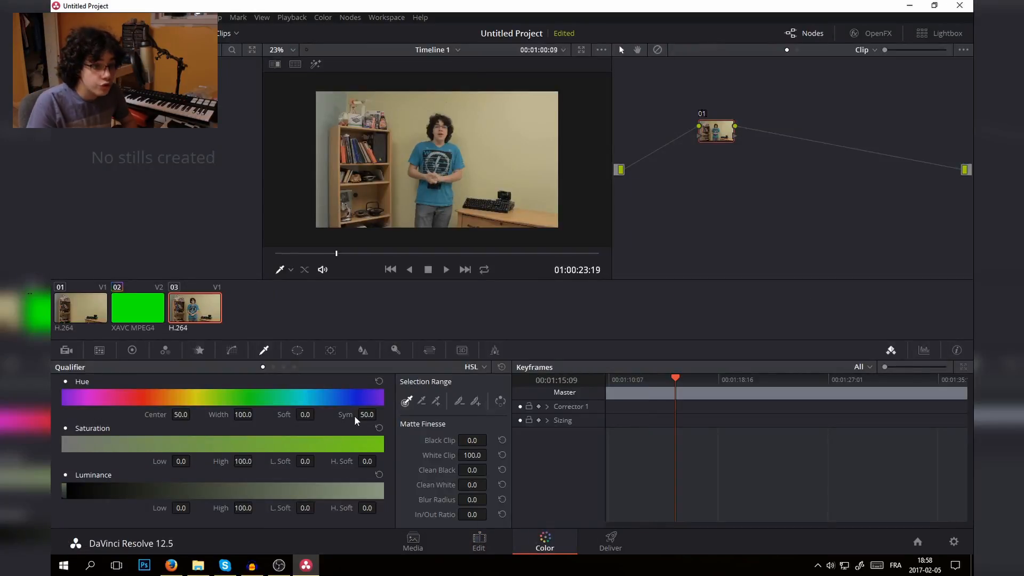
click(281, 50)
click(298, 65)
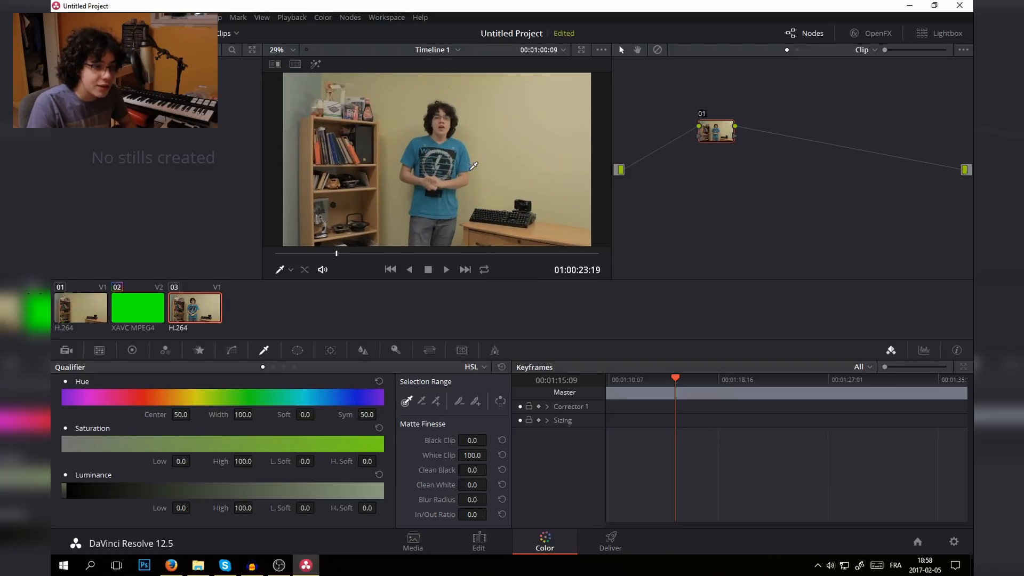
click(163, 352)
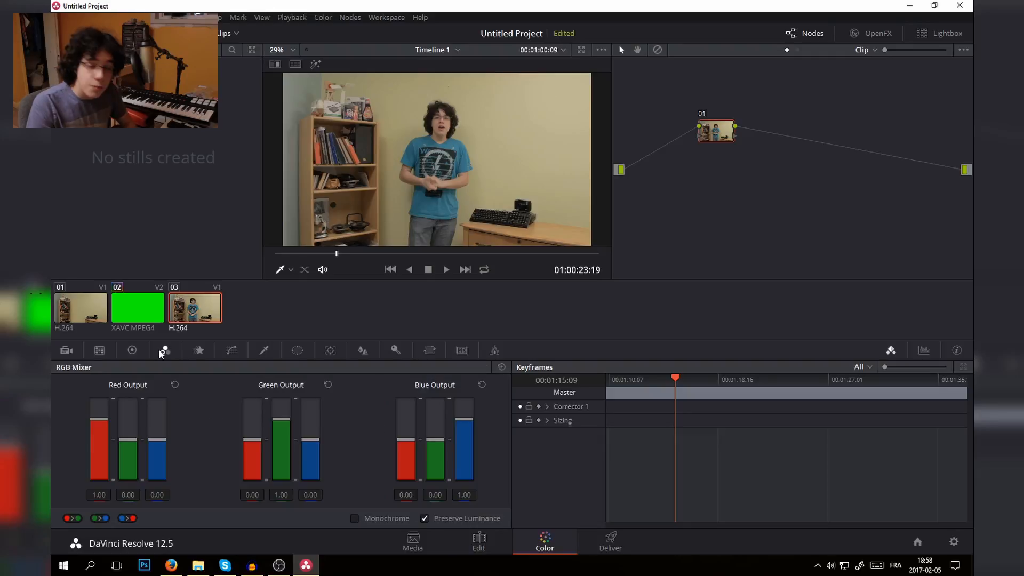
click(69, 315)
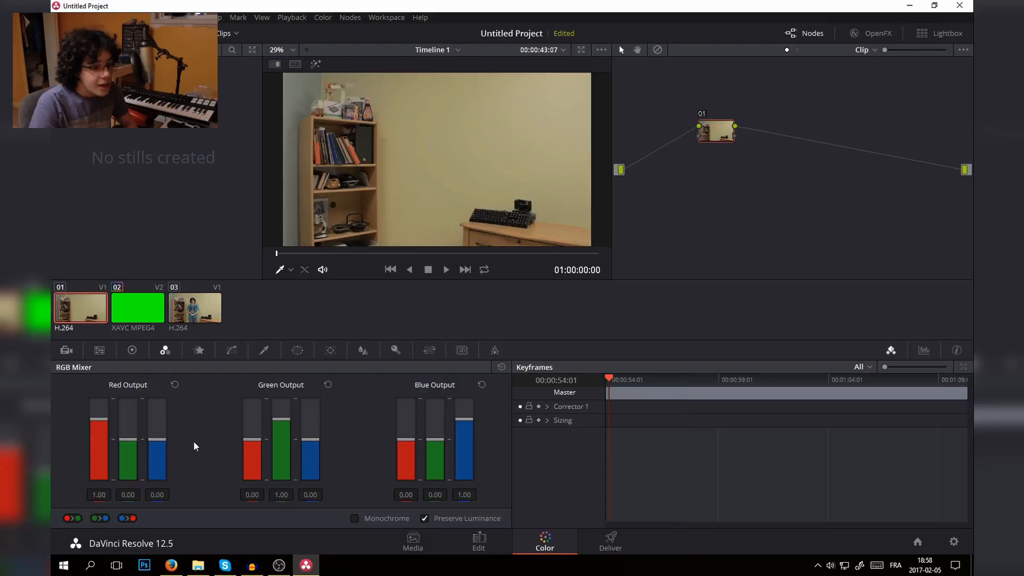
click(132, 350)
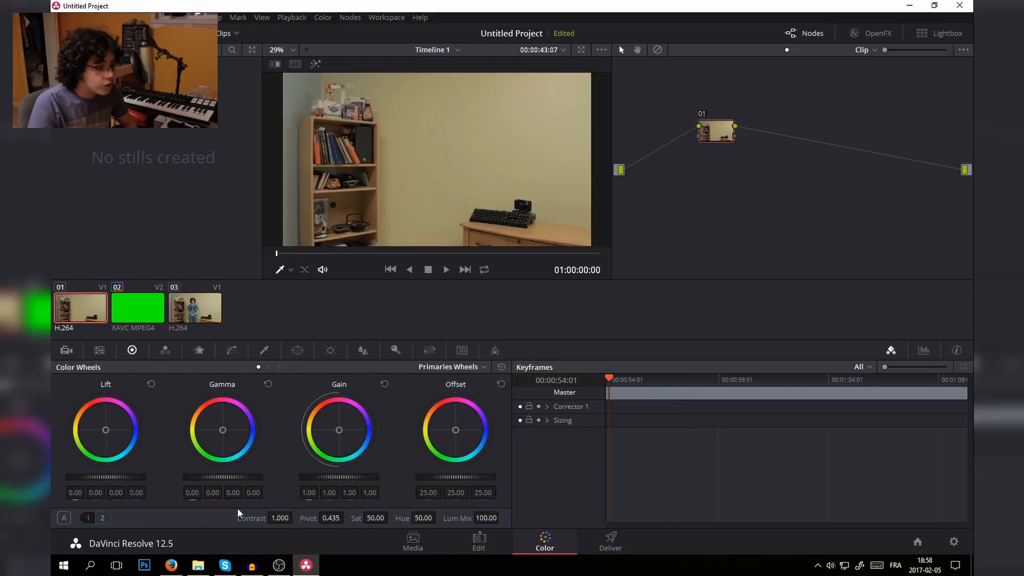
text(1.2)
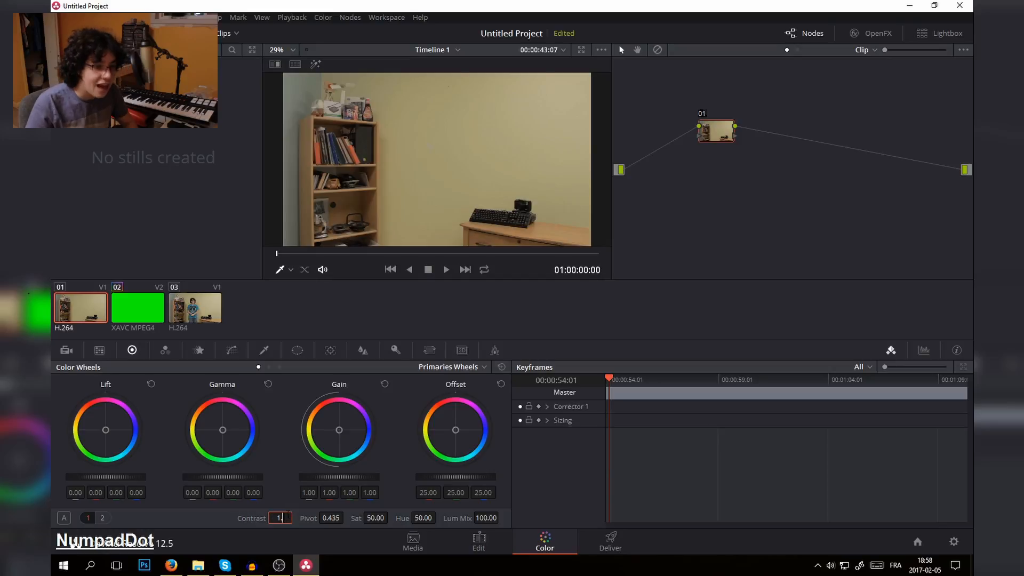
key(Return)
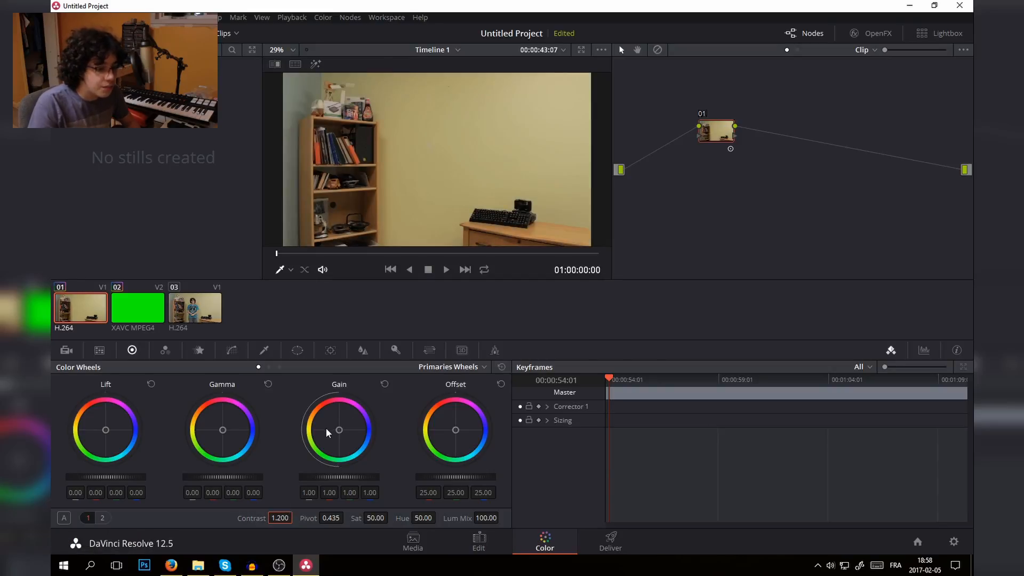
drag(341, 518, 346, 518)
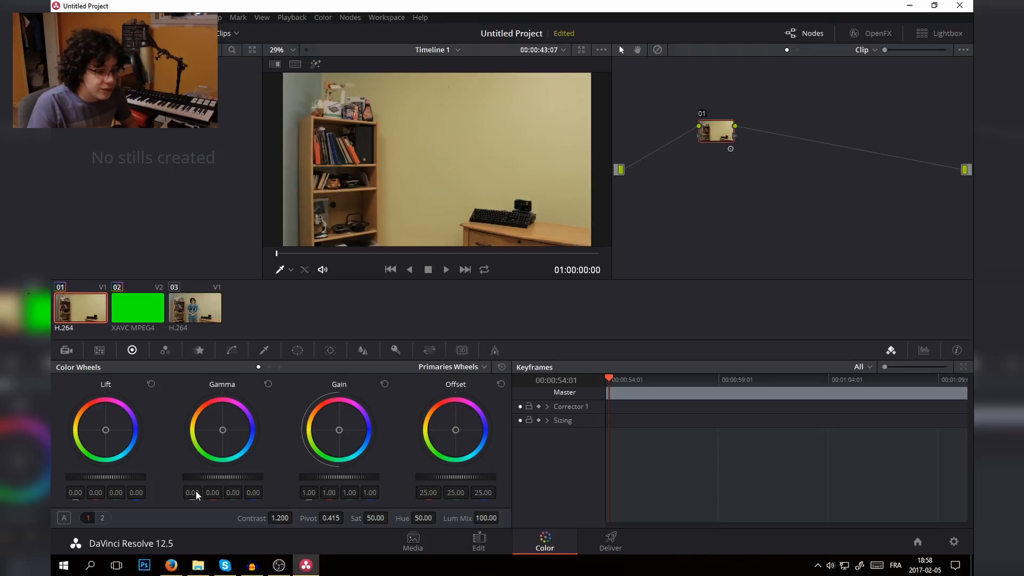
- Set the first clip's shadows to 24.50, highlights to -17.00 and colour temperature to -250
click(102, 518)
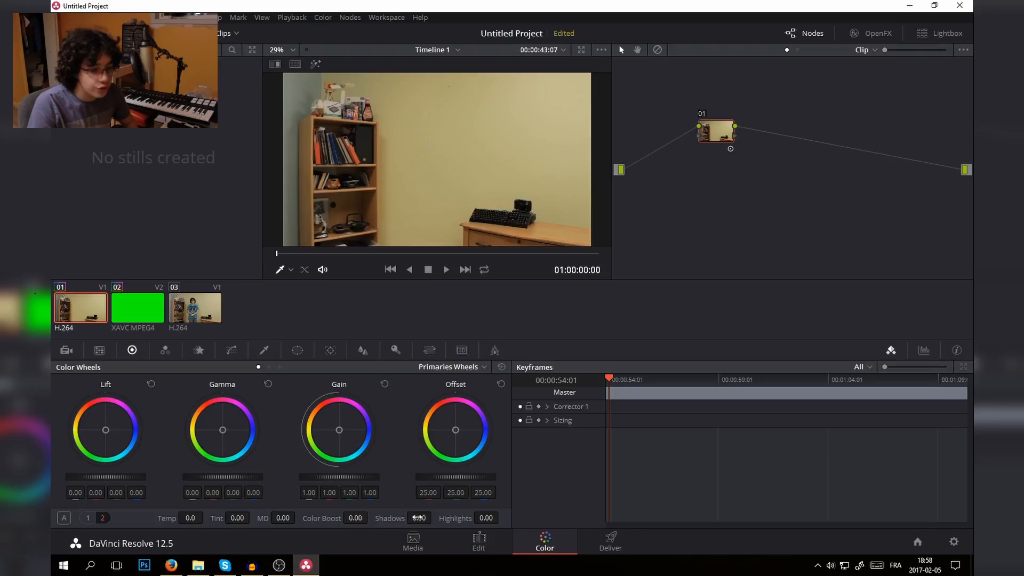
drag(419, 517, 435, 518)
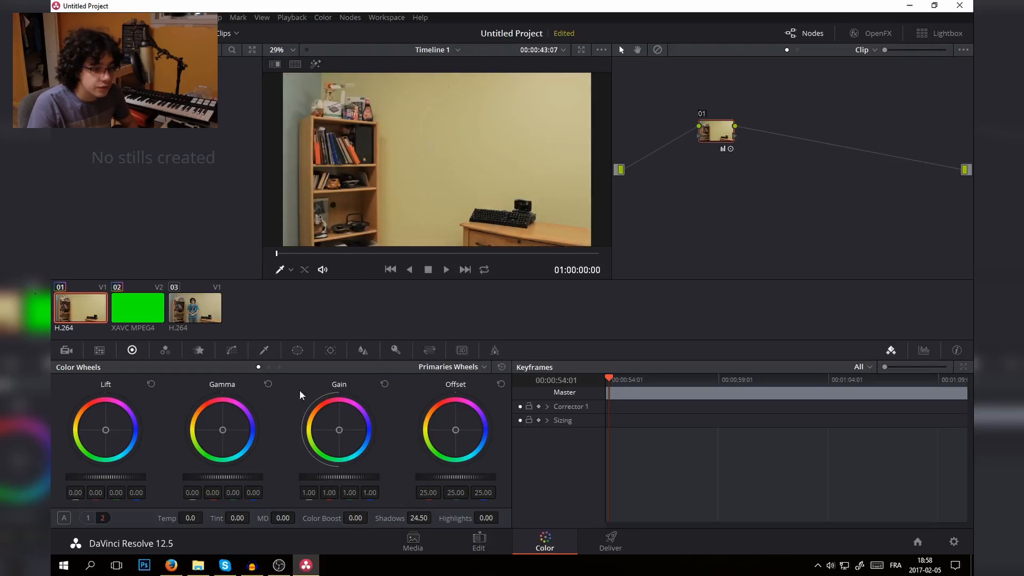
click(720, 379)
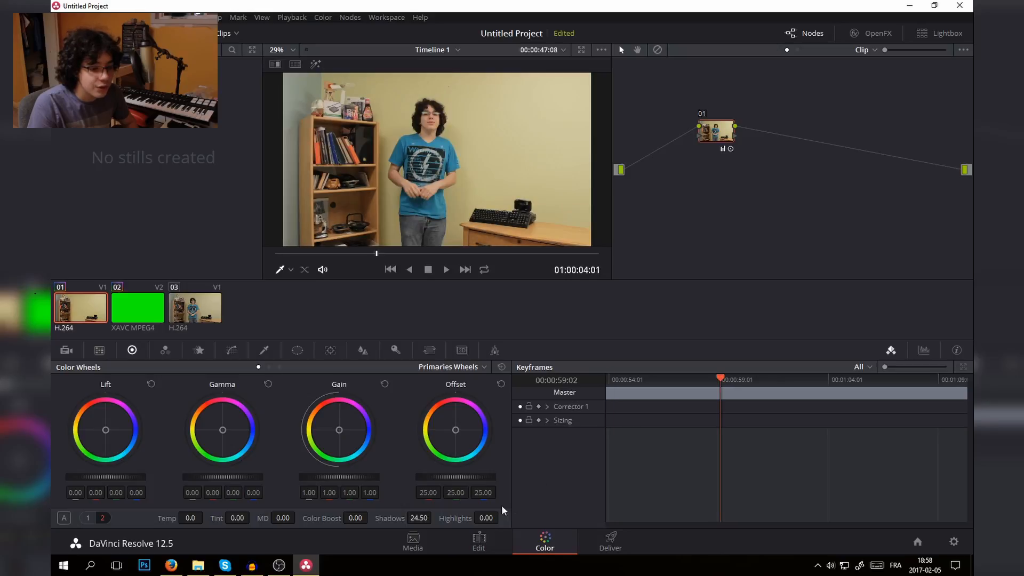
drag(486, 514, 487, 518)
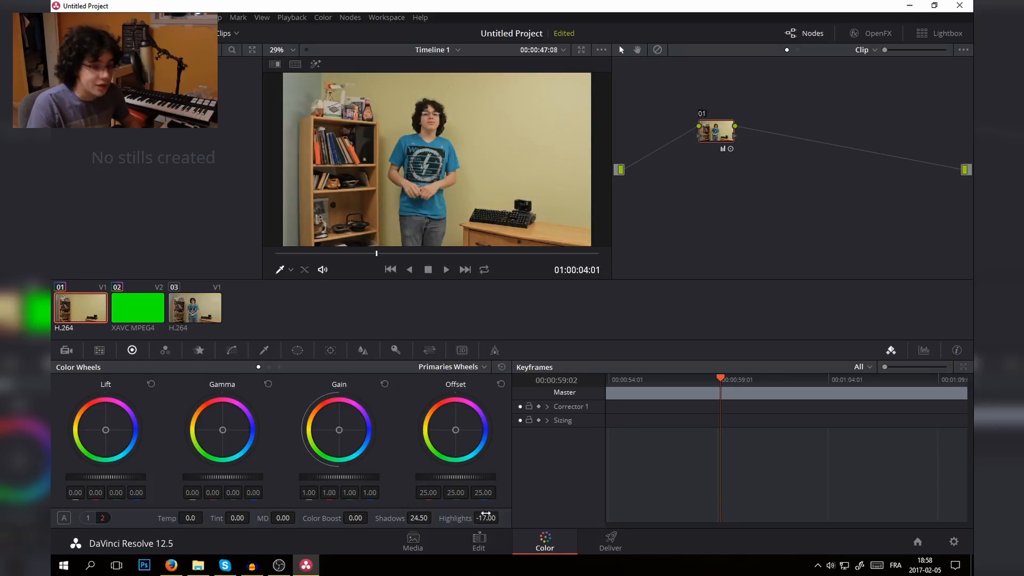
drag(195, 520, 184, 520)
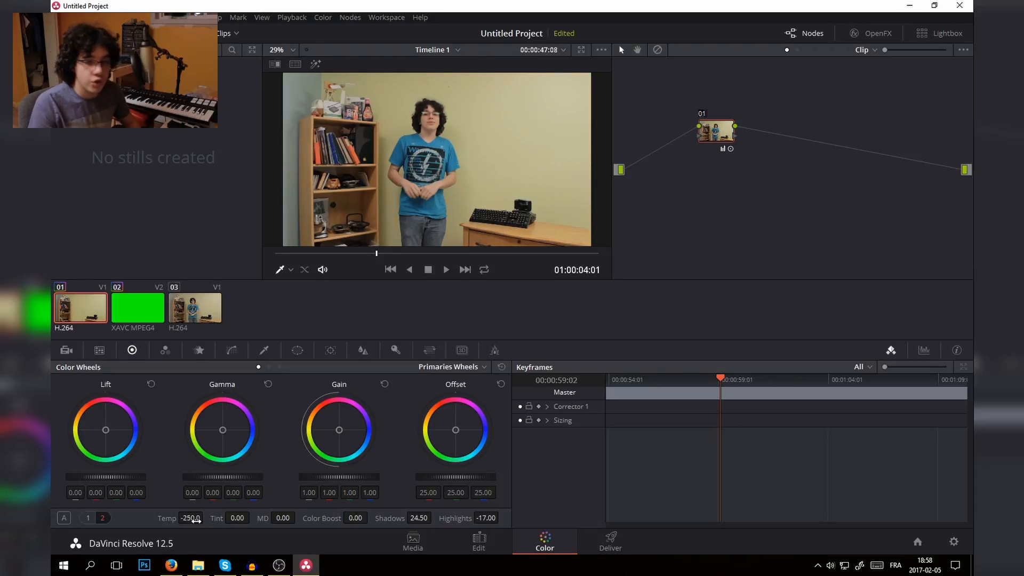
drag(196, 520, 190, 518)
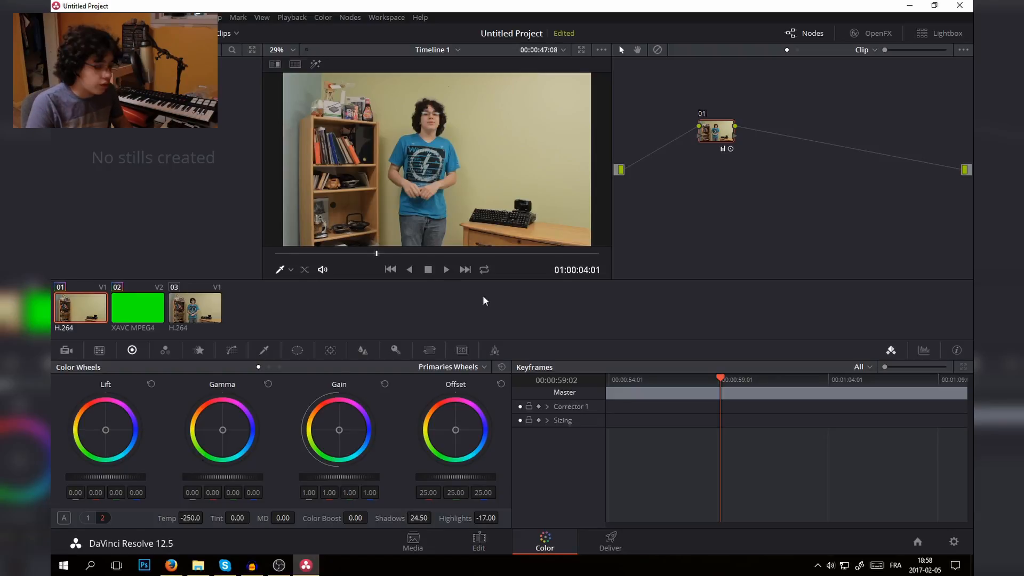
- Toggle the first clip's grading node off and on repeatedly to compare the image before and after the correction
key(ctrl+d)
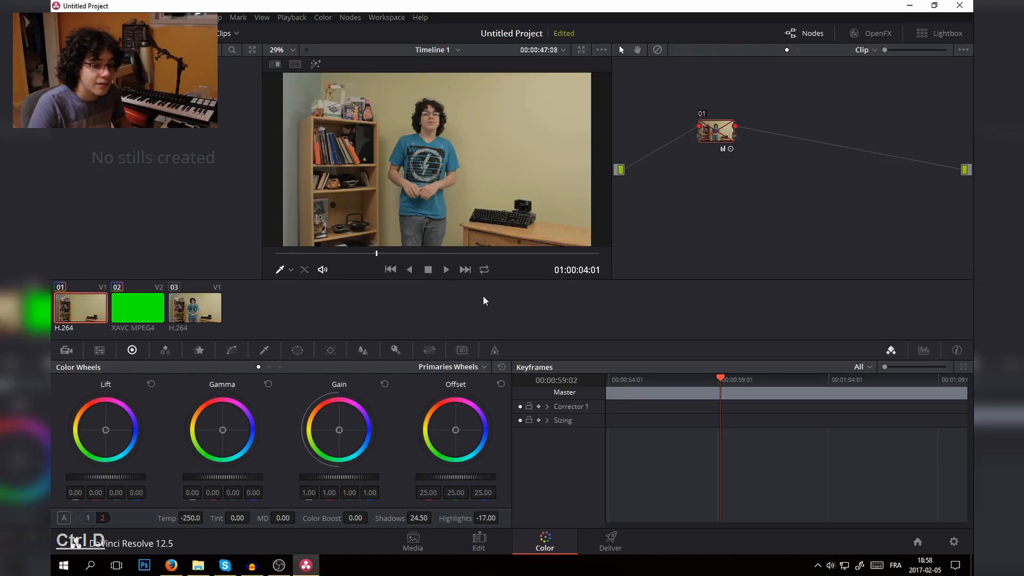
key(ctrl+d)
key(ctrl+d)
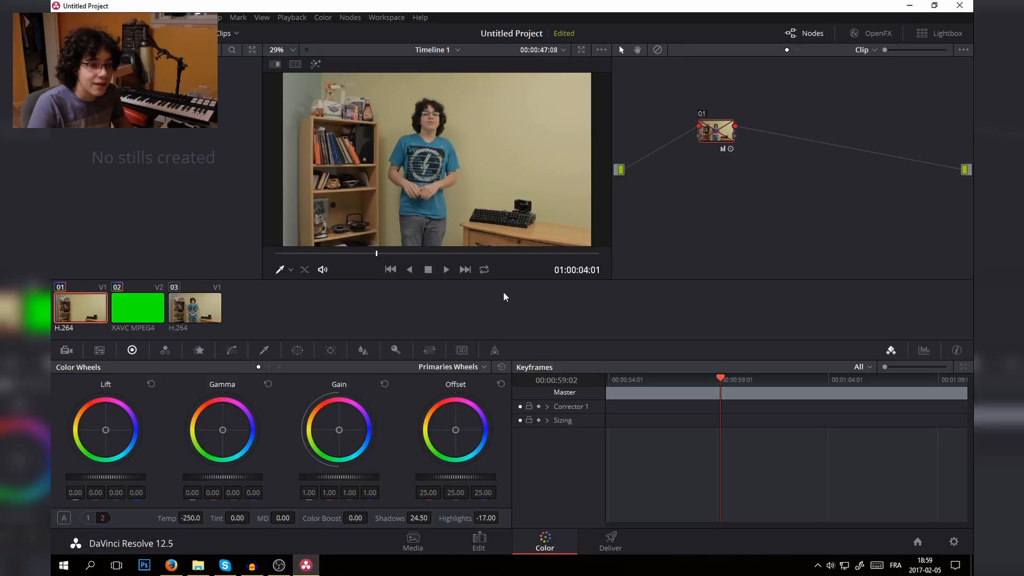
key(ctrl+d)
key(ctrl+d)
key(ctrl+d)
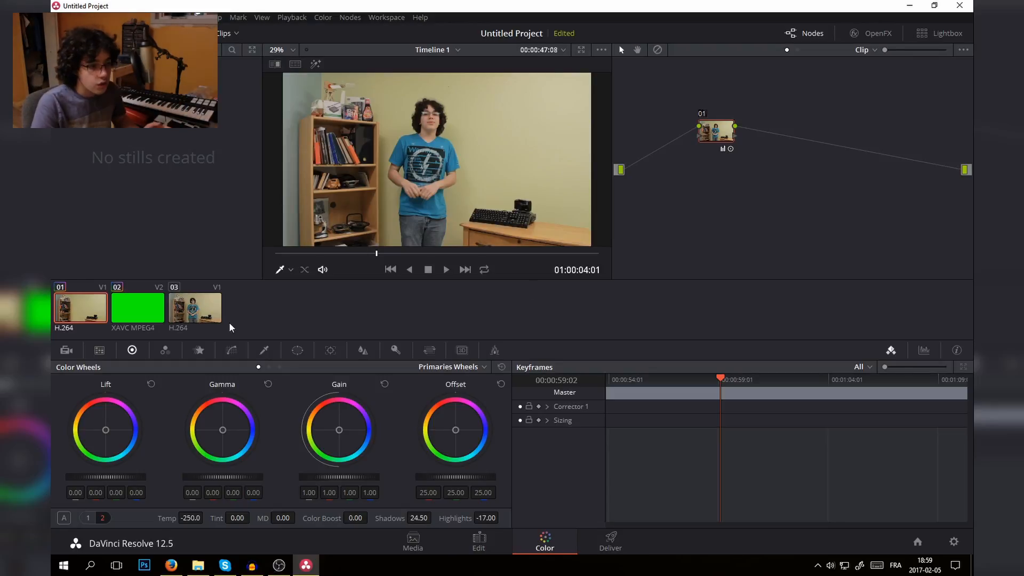
- Apply the first clip's grade to the third clip, the A-roll shot after the intro
click(206, 319)
click(717, 380)
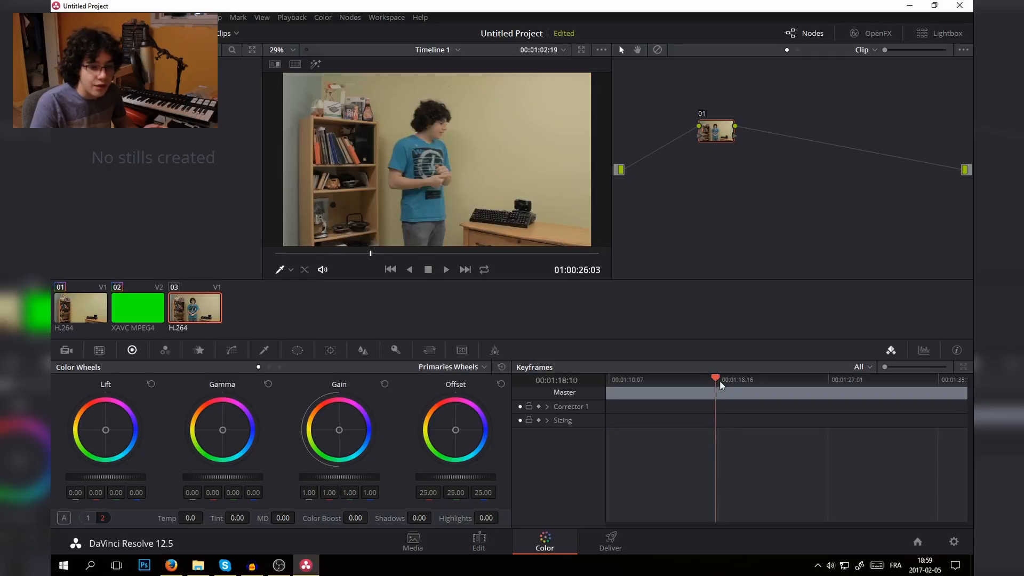
drag(719, 384, 740, 390)
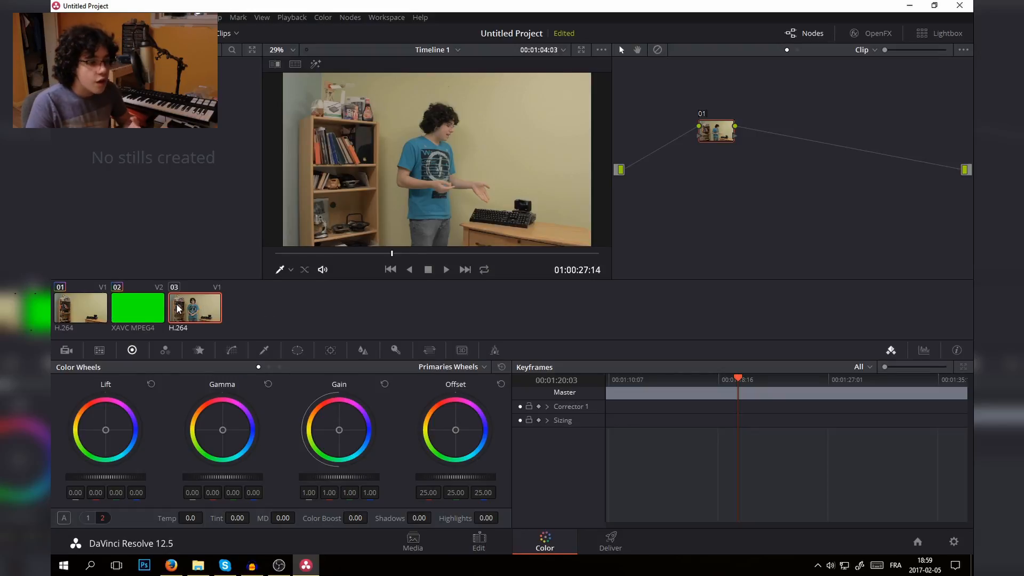
click(97, 312)
click(195, 302)
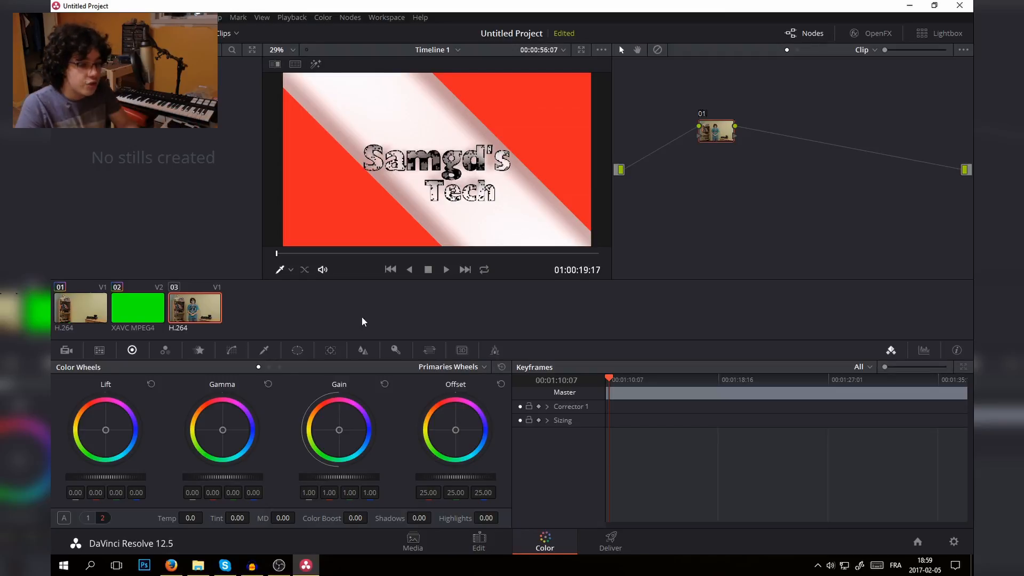
drag(707, 399, 788, 395)
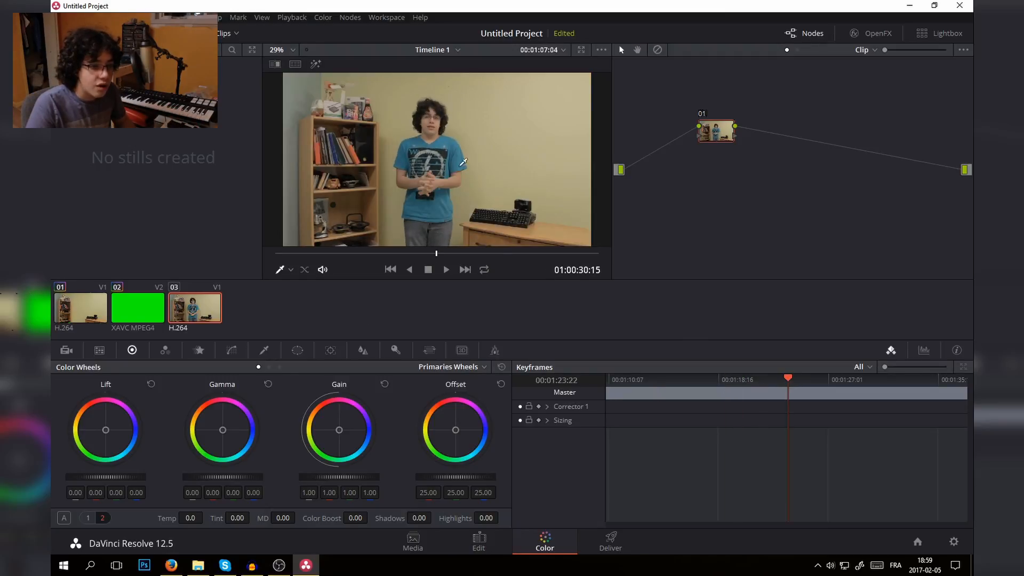
right_click(82, 306)
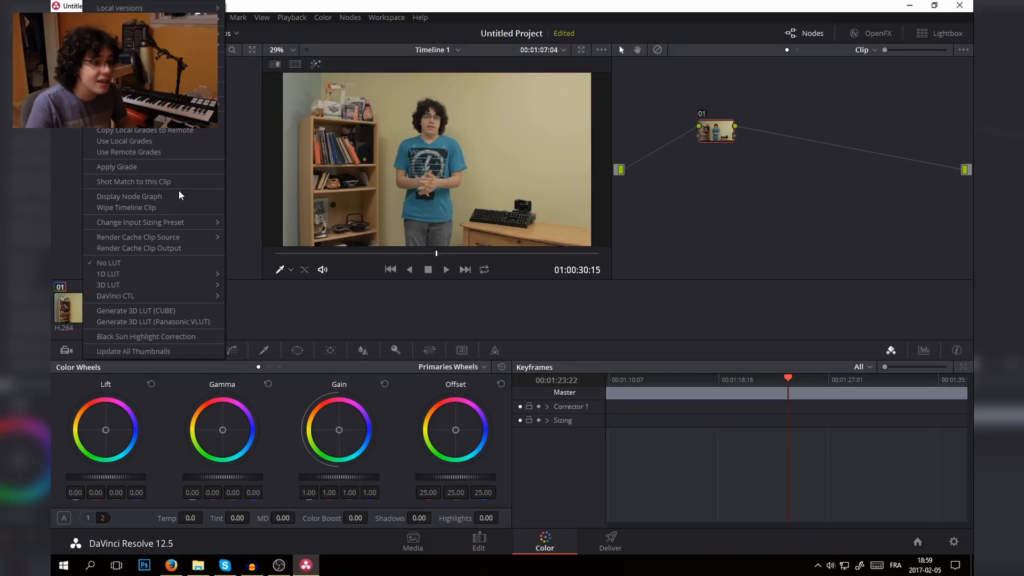
click(142, 168)
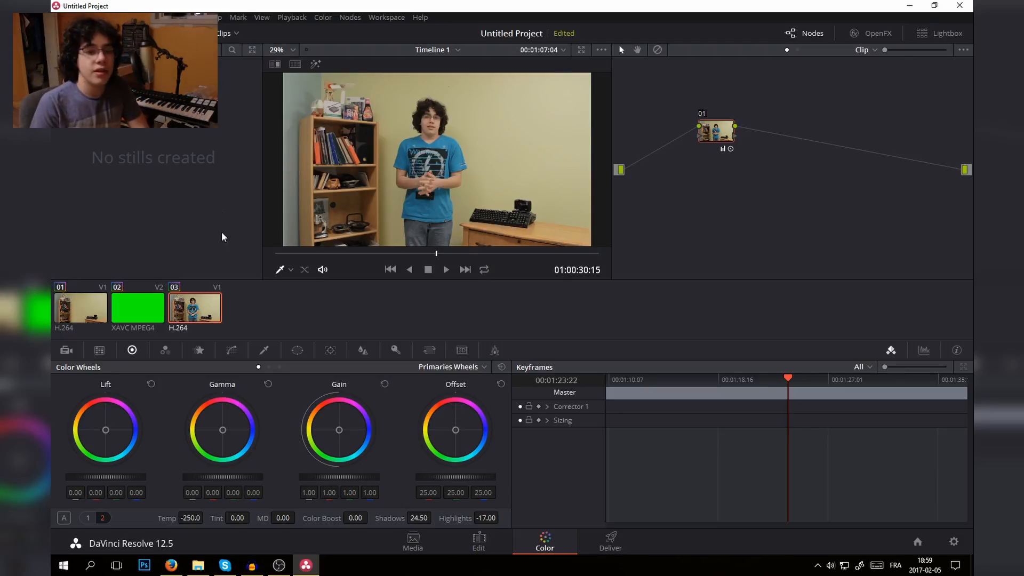
- Return to the editing timeline and scrub and play through the graded A-roll clips to check their playback
click(480, 540)
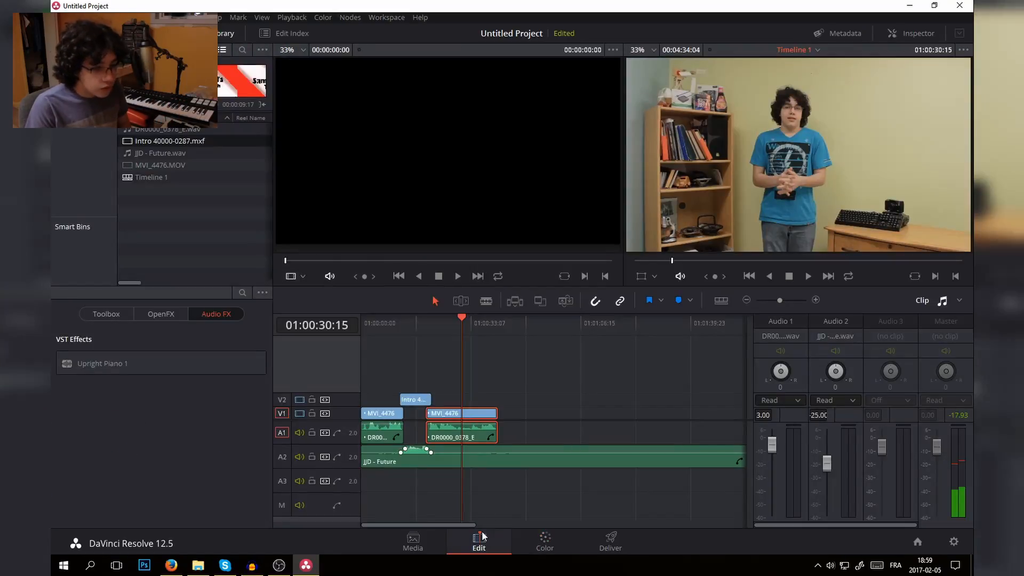
drag(451, 319, 382, 329)
drag(449, 320, 462, 326)
key(space)
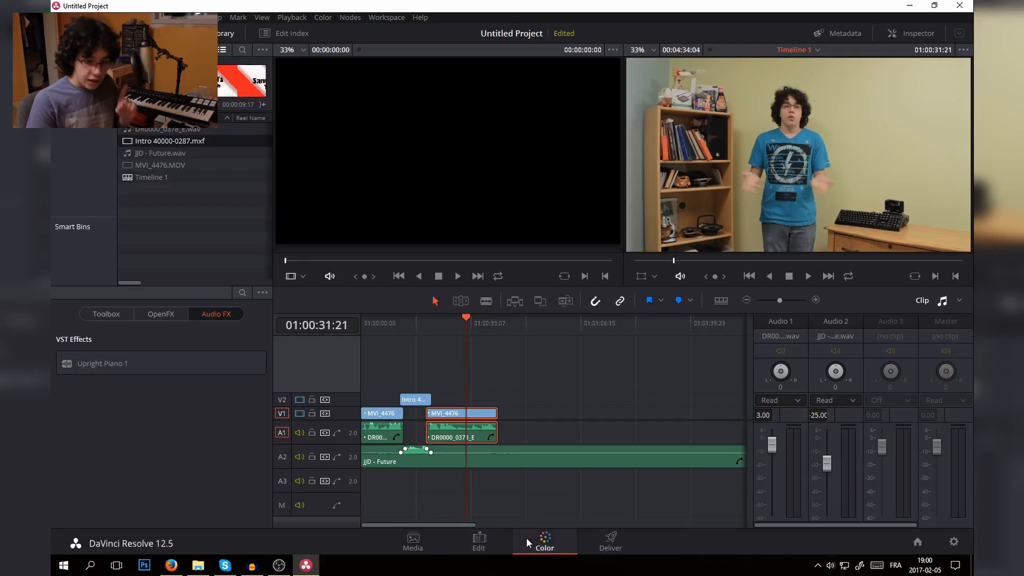
- Disable the grading nodes of the first and third clips on the Color page
click(544, 541)
click(87, 318)
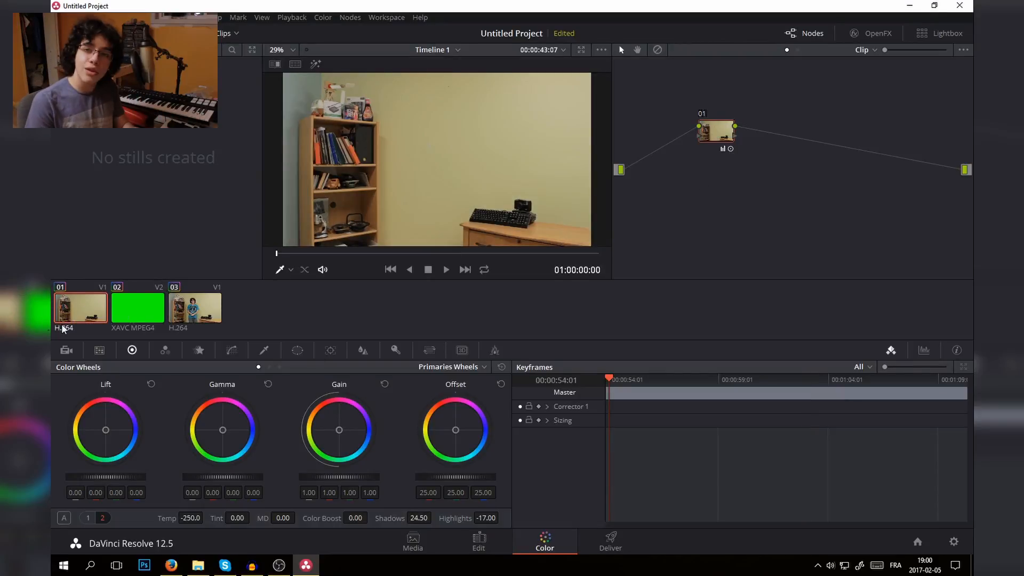
key(ctrl+d)
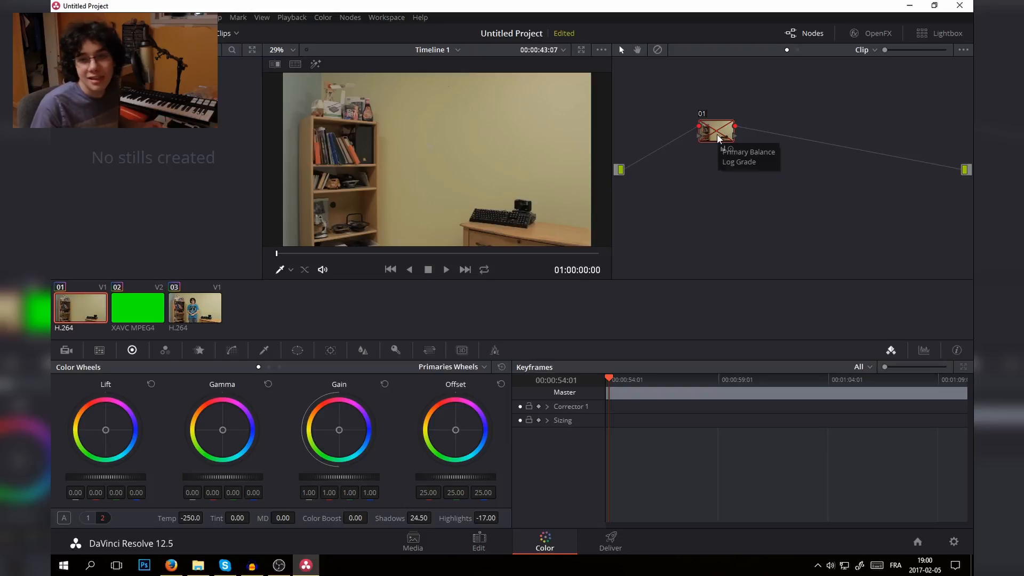
click(182, 308)
key(ctrl+d)
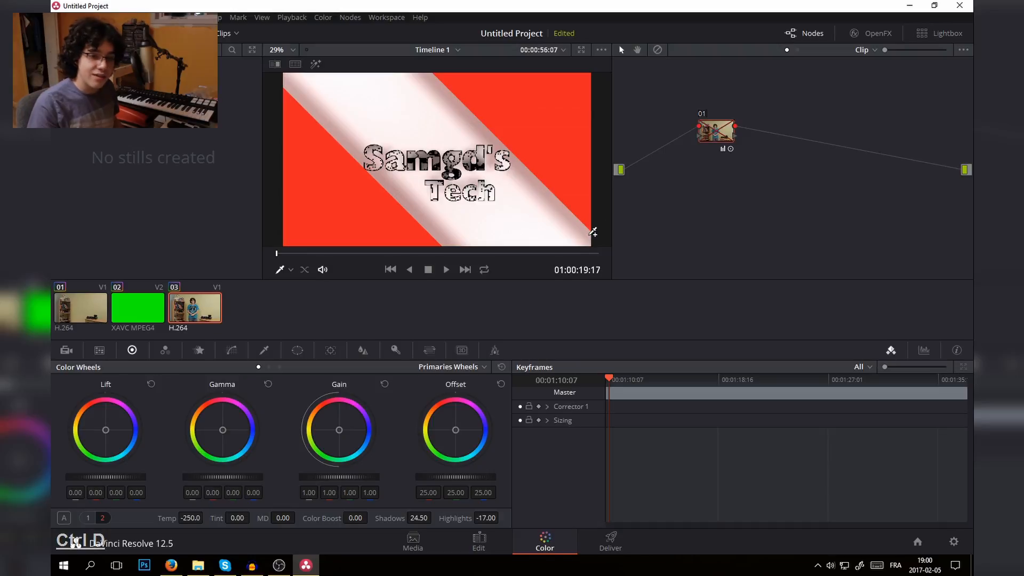
- Return to the editing timeline and play the A-roll clip after the intro with its grade disabled to check playback
click(488, 549)
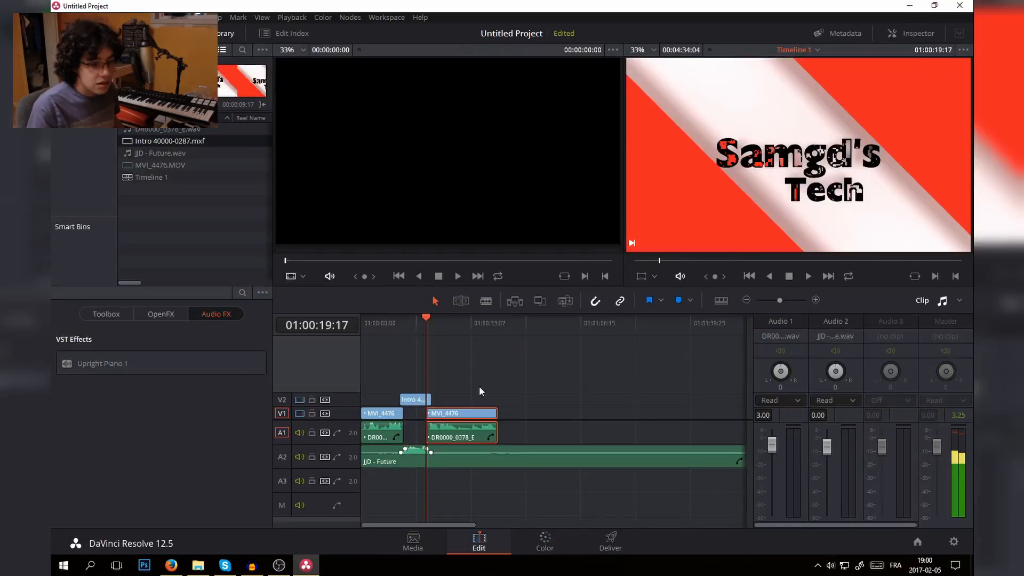
key(space)
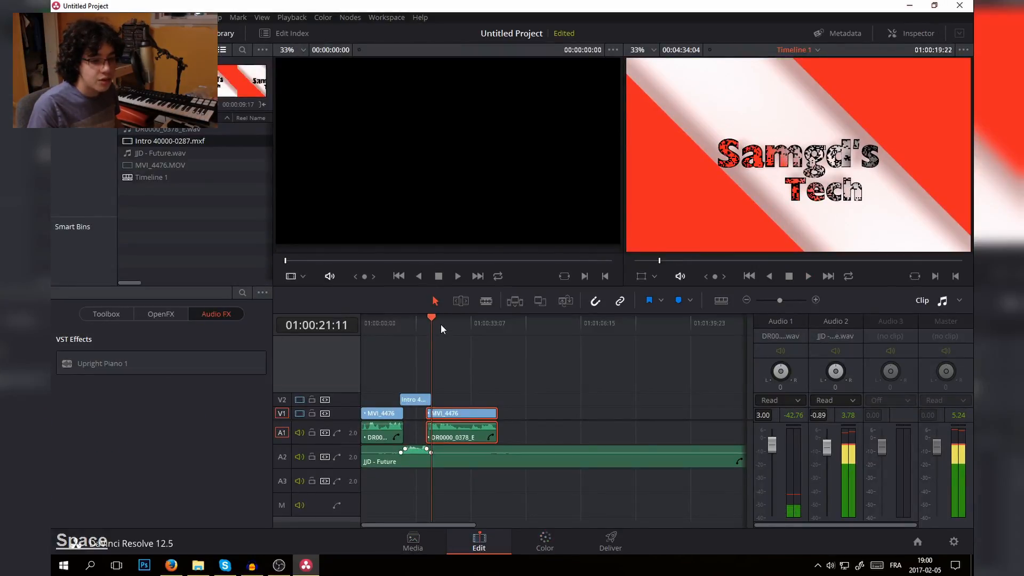
drag(440, 318, 447, 321)
key(space)
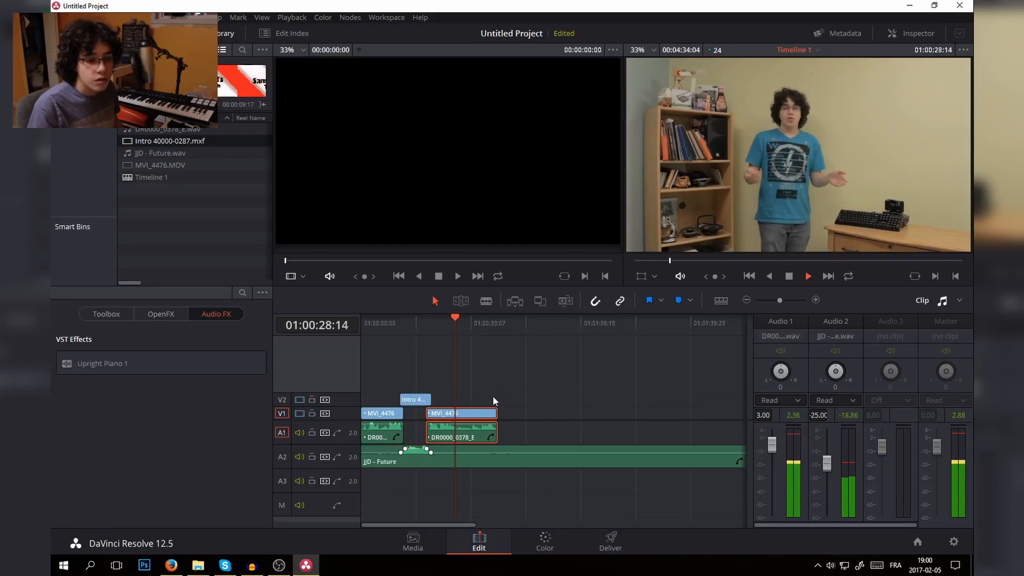
key(space)
- Trim a little off the end of the A-roll clip after the intro together with its audio, and play through it
drag(496, 413, 484, 405)
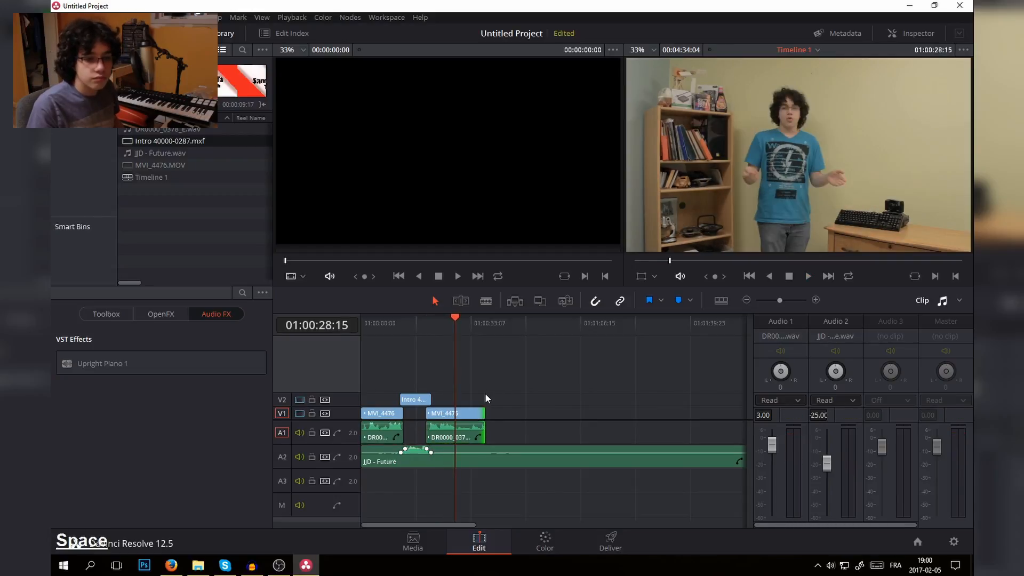
key(space)
key(ctrl+z)
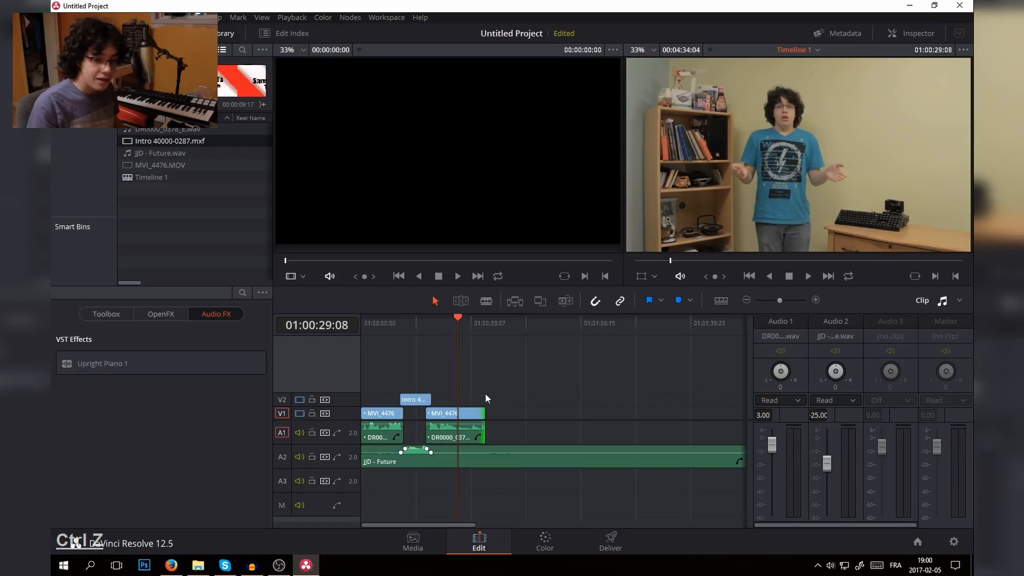
key(space)
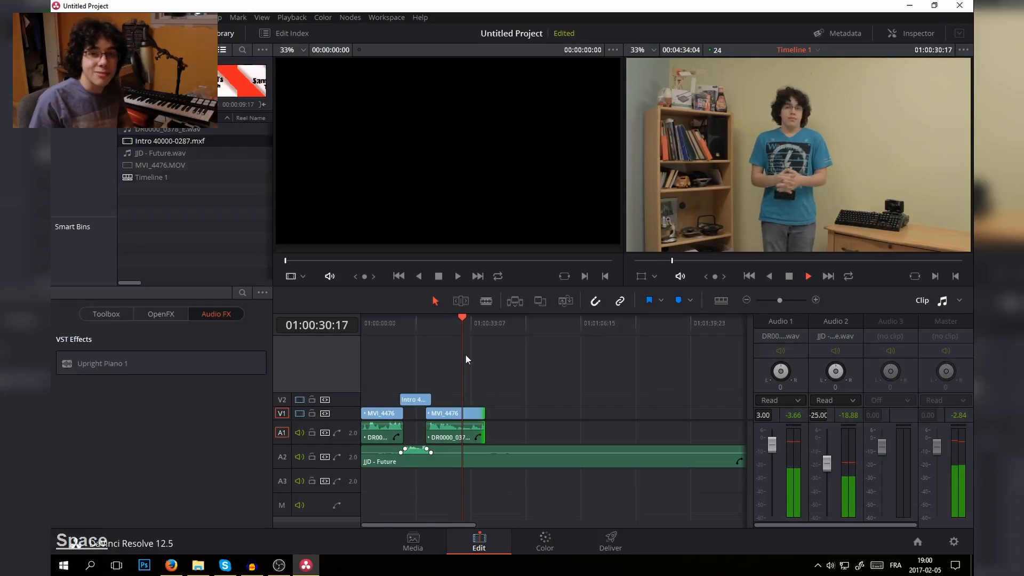
key(space)
- Re-enable the grading nodes of the first and third clips on the Color page
click(555, 532)
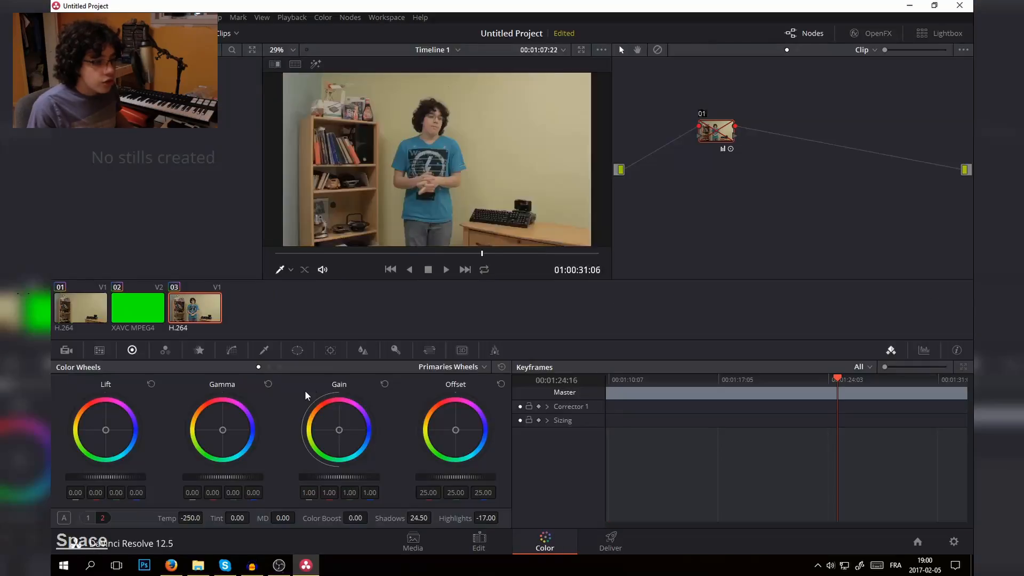
click(90, 305)
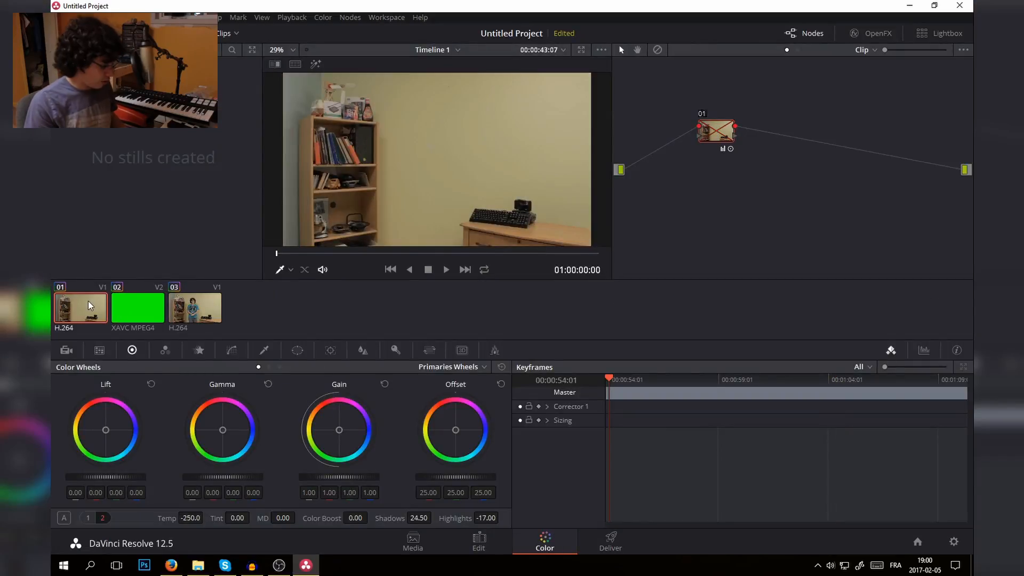
key(ctrl+d)
click(205, 306)
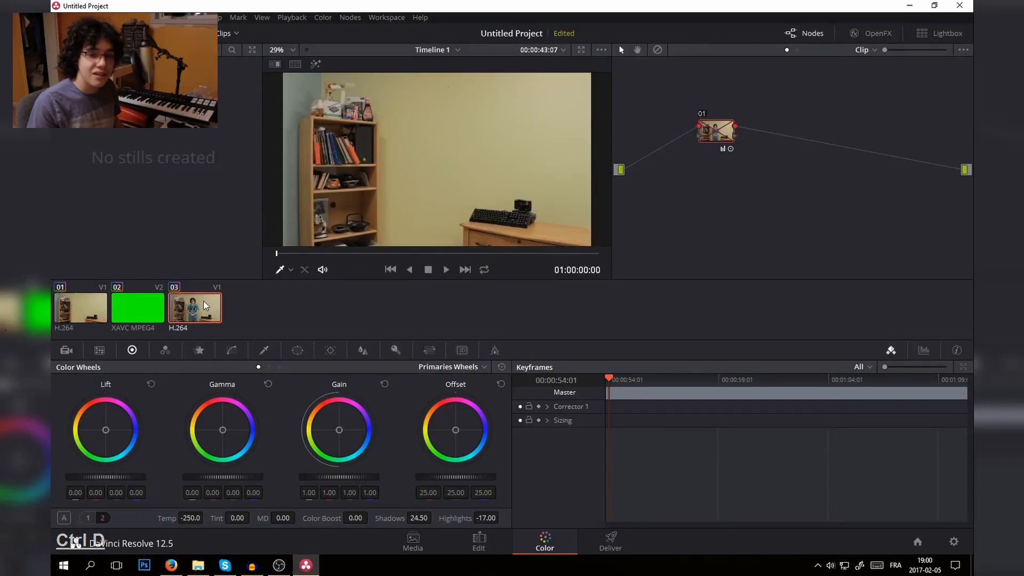
key(ctrl+d)
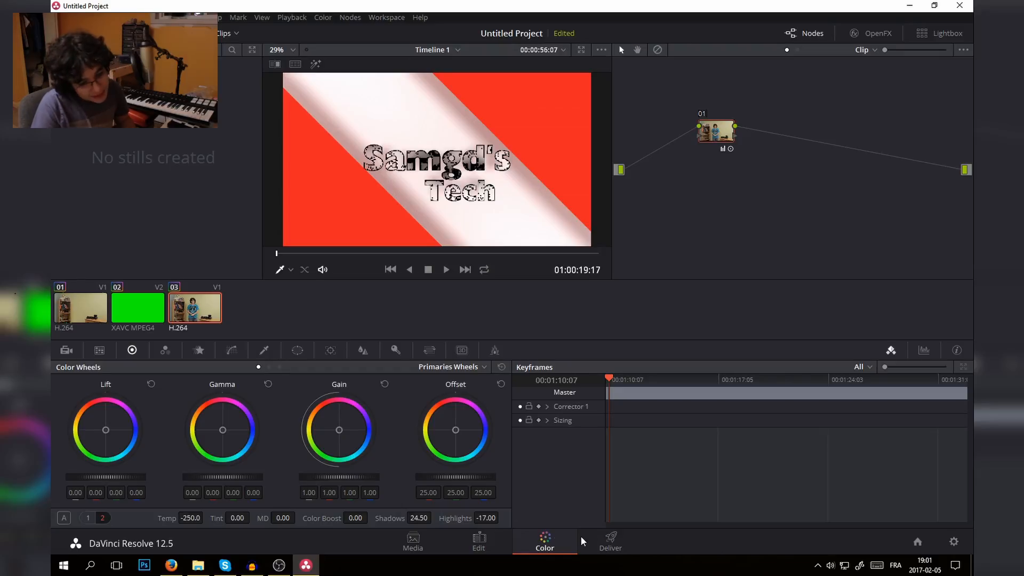
- Go to the Deliver page and set the render file's custom name to Final
click(609, 541)
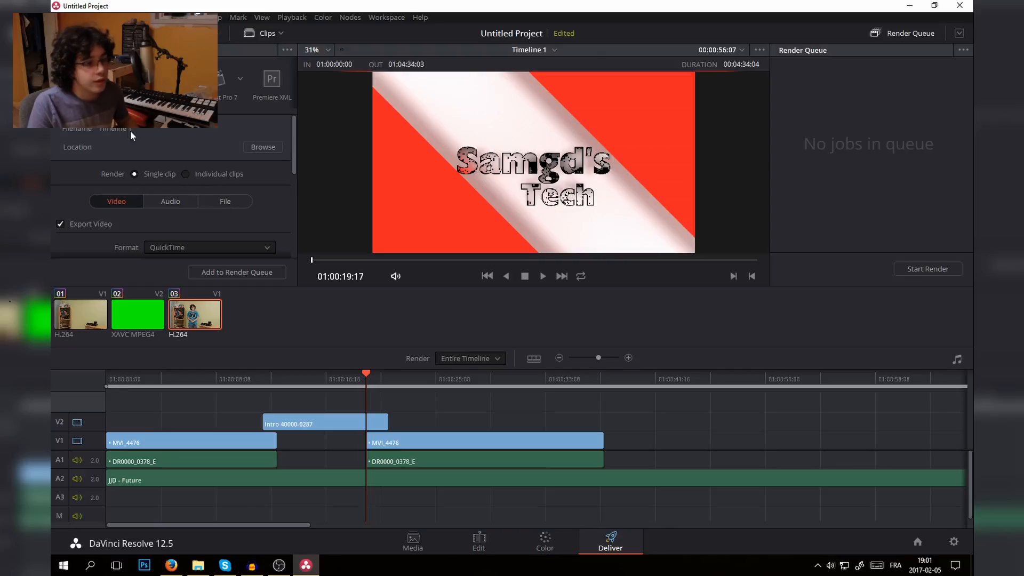
click(231, 203)
scroll(229, 207, down, 2)
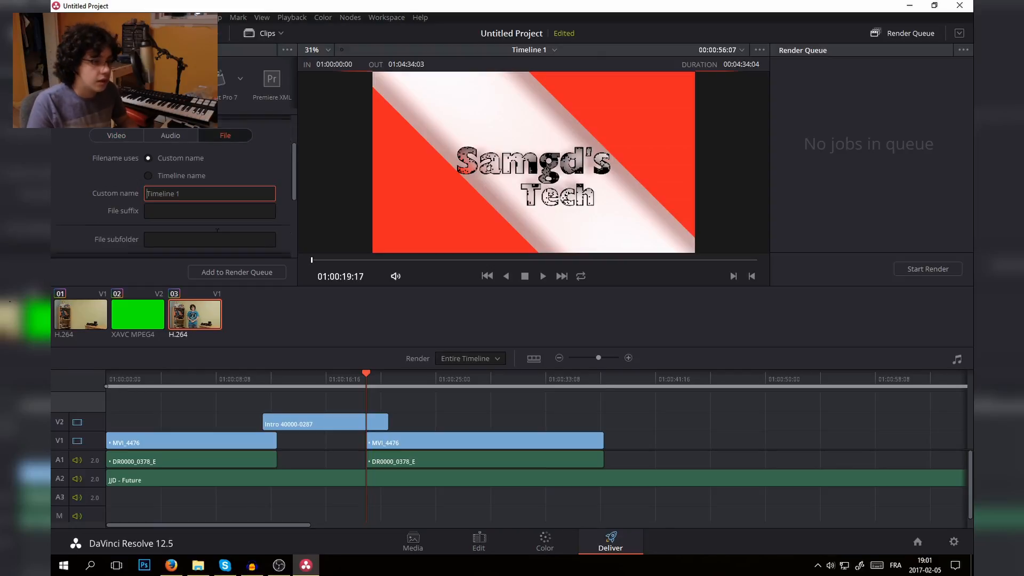
click(189, 193)
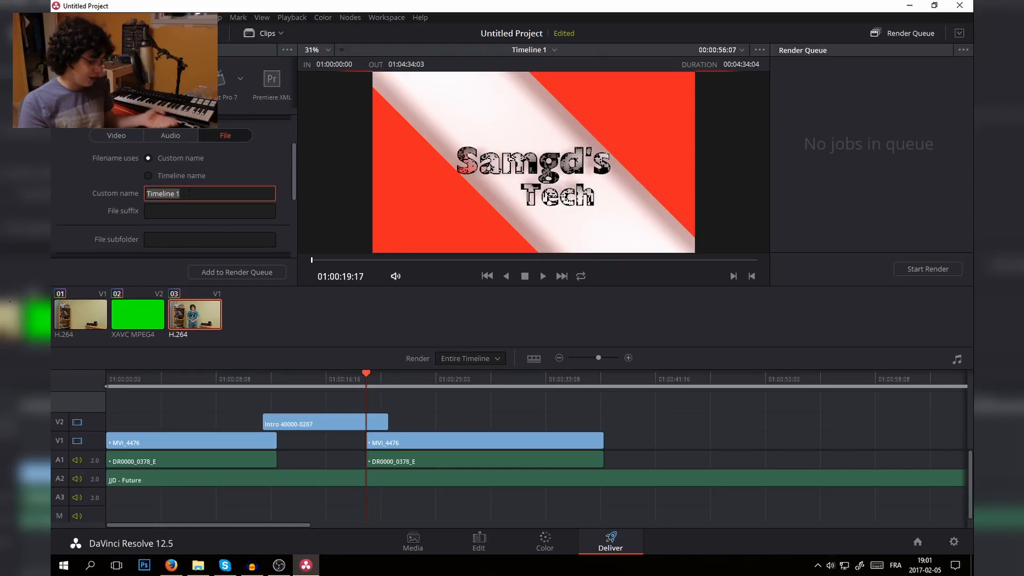
text(Final)
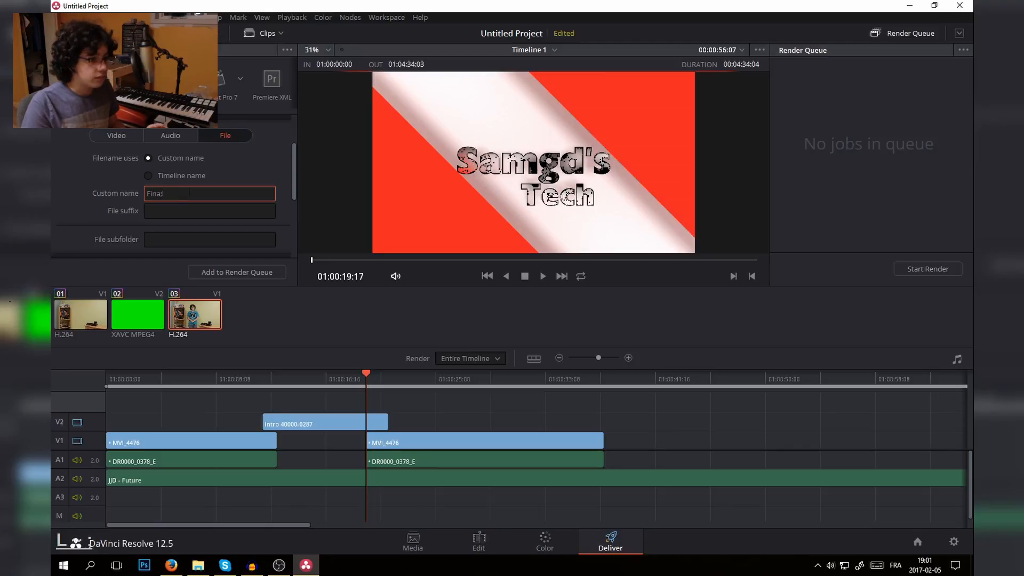
key(BackSpace)
text(l)
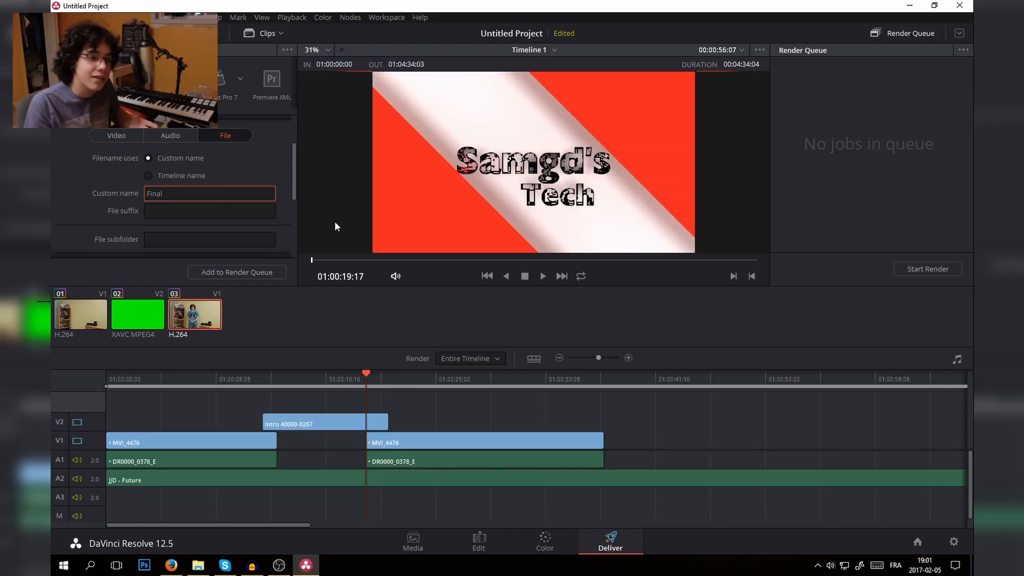
- Check the video export settings and set the render location to the Vidéos folder on the D: drive
scroll(199, 176, up, 2)
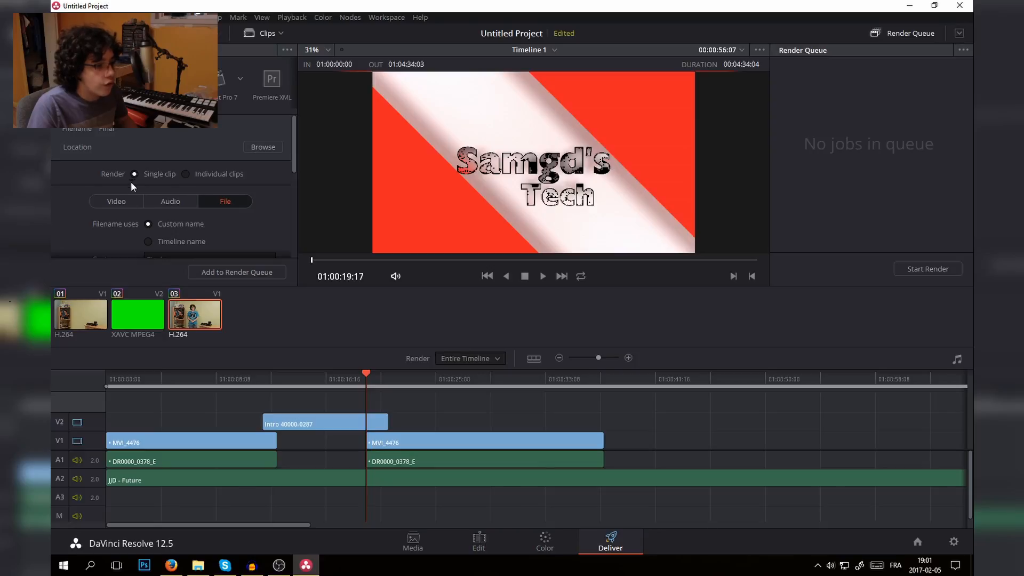
click(123, 200)
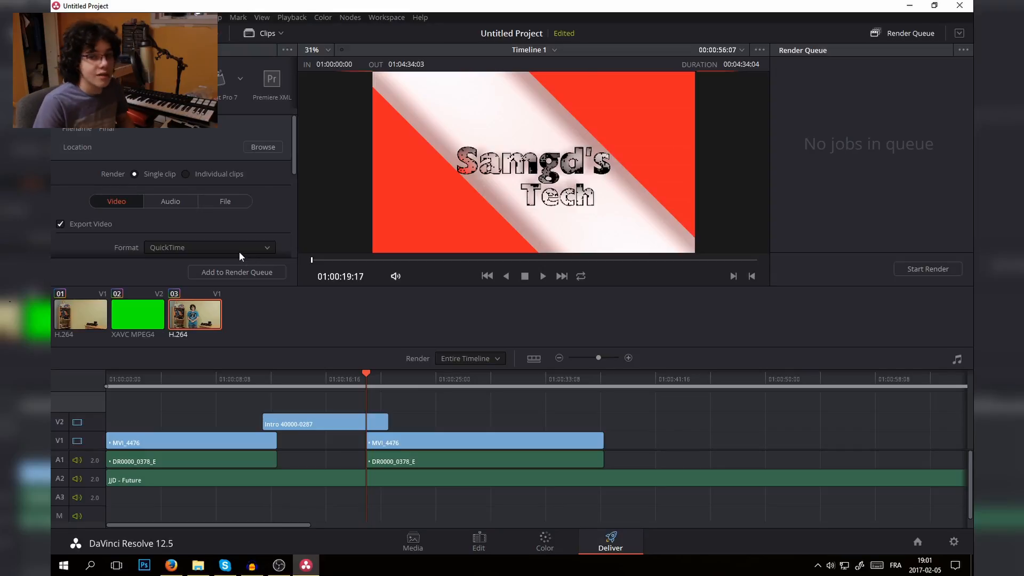
scroll(247, 232, down, 3)
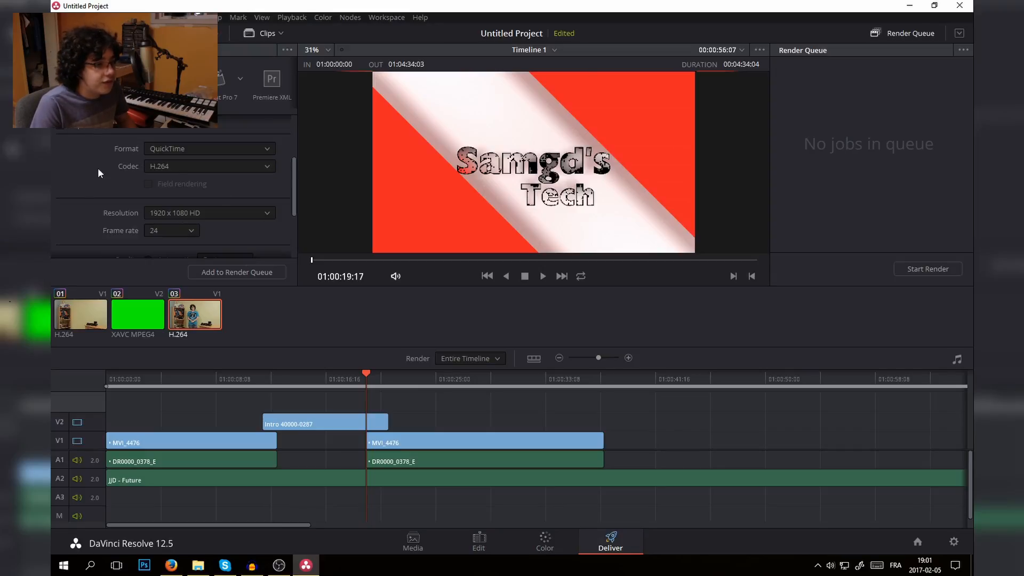
scroll(81, 167, down, 3)
scroll(208, 234, up, 6)
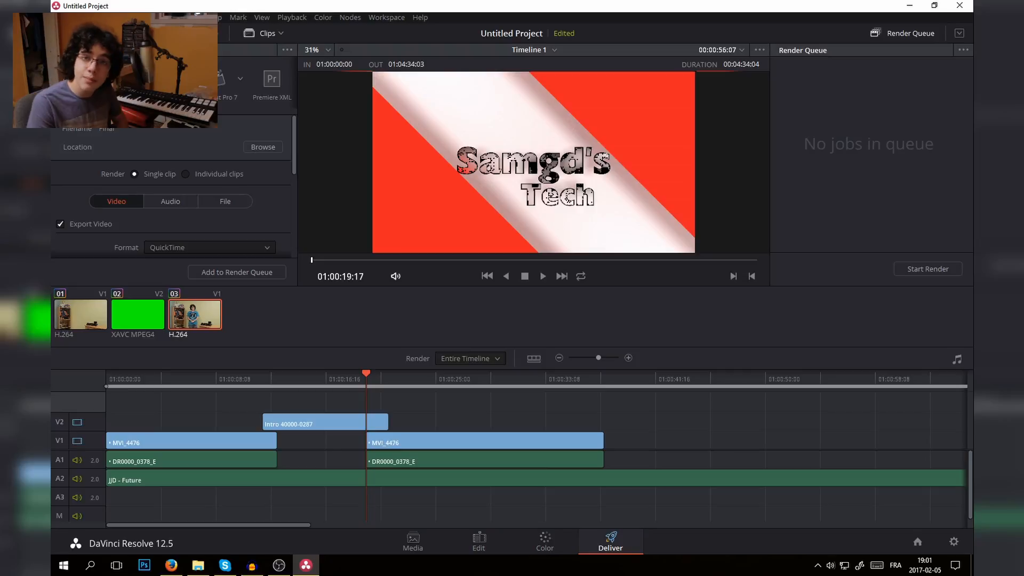
click(250, 149)
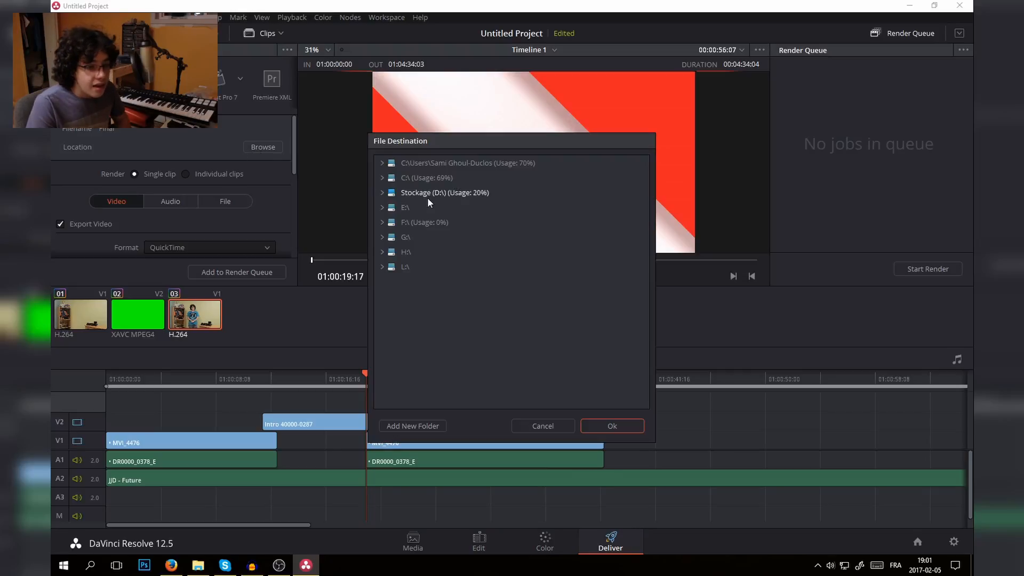
click(385, 194)
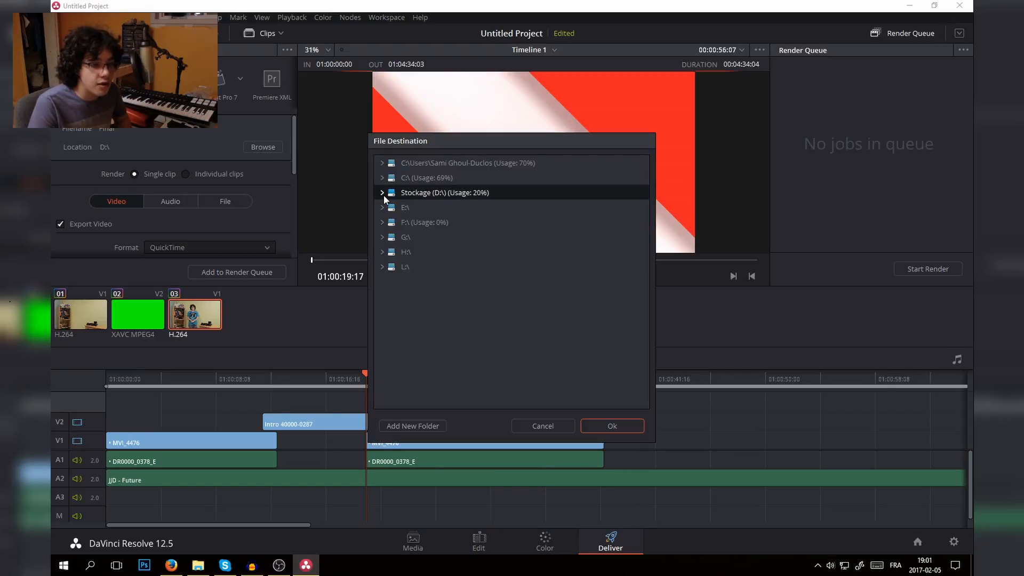
click(382, 193)
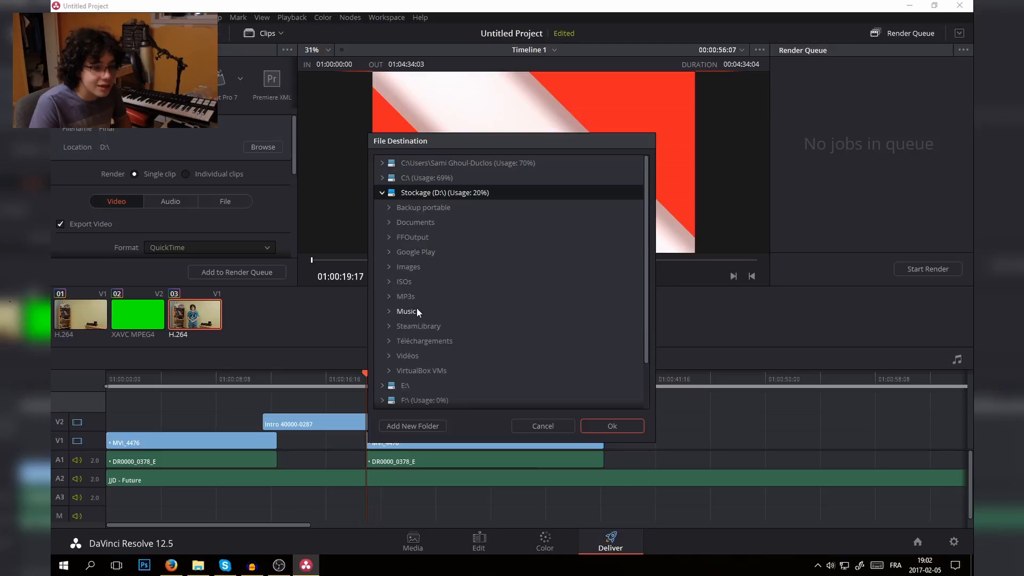
click(417, 356)
click(608, 425)
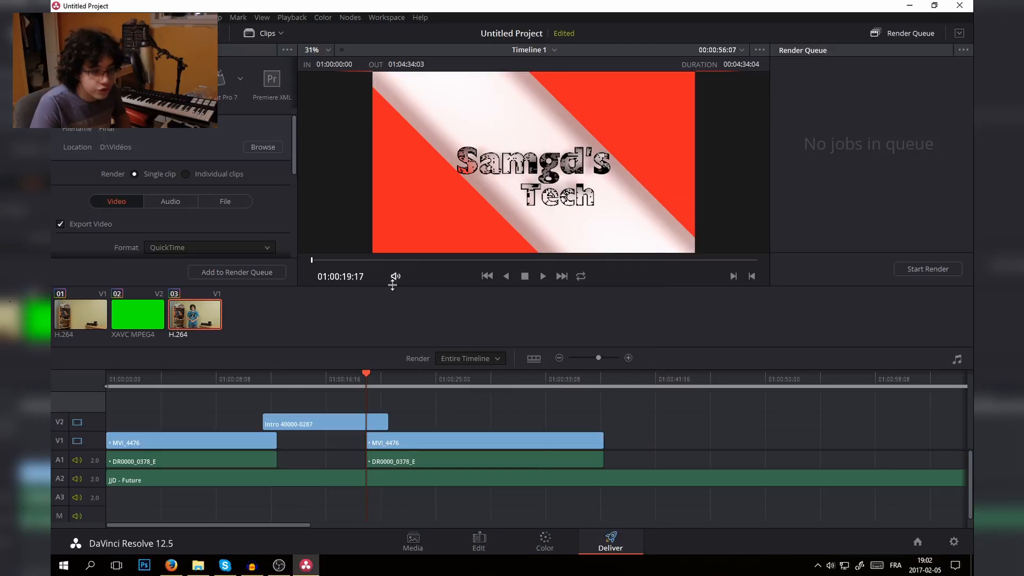
- Add the timeline to the render queue and start rendering it
click(242, 272)
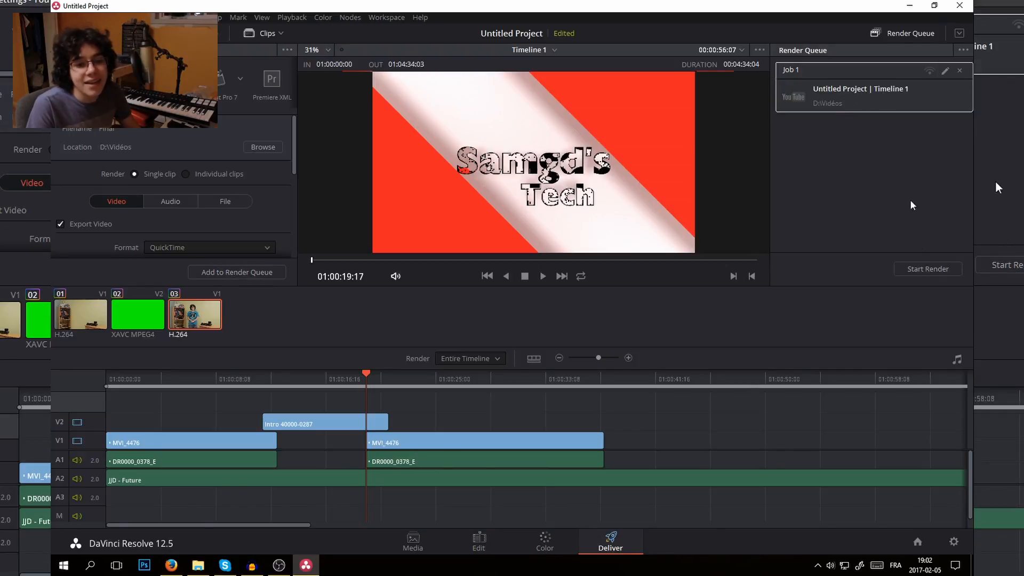
click(930, 267)
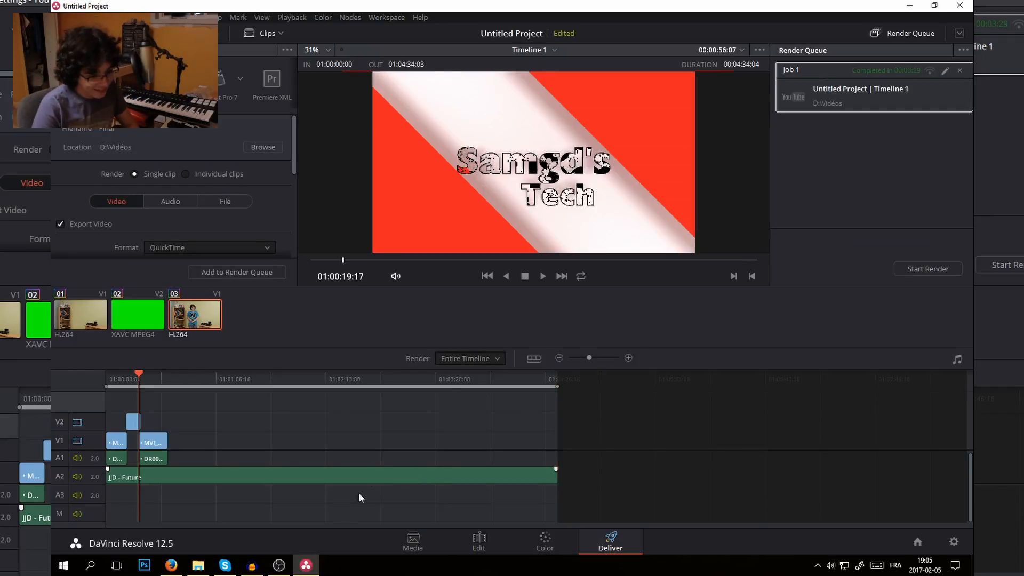
- Switch to File Explorer and open the rendered Final.mov from the Vidéos folder
click(196, 567)
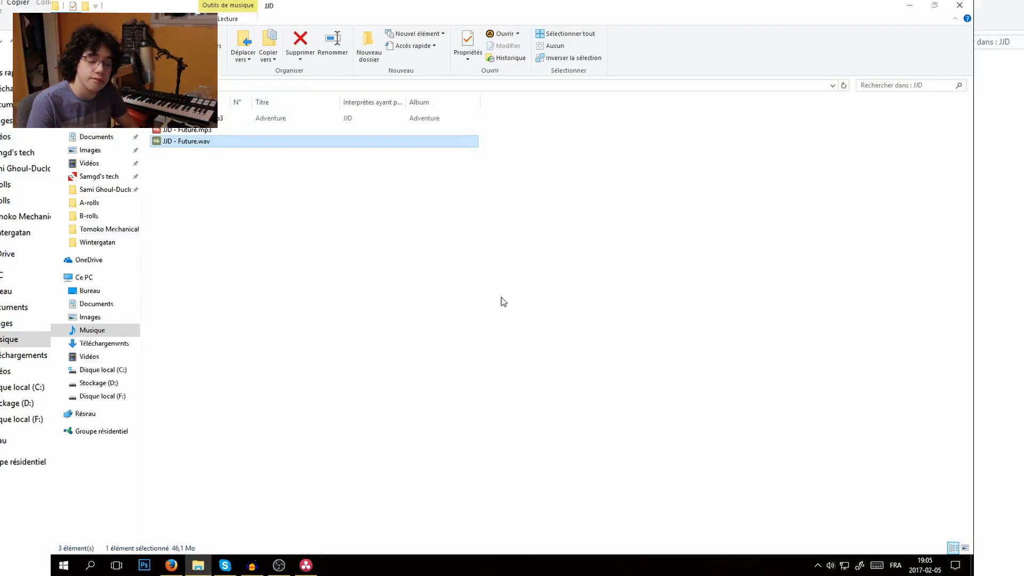
click(90, 163)
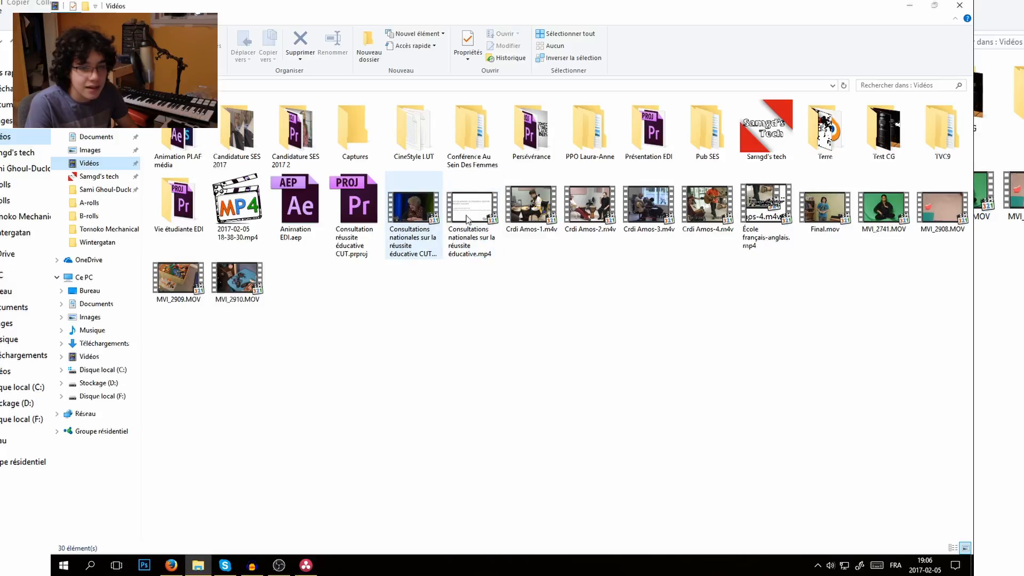
double_click(818, 219)
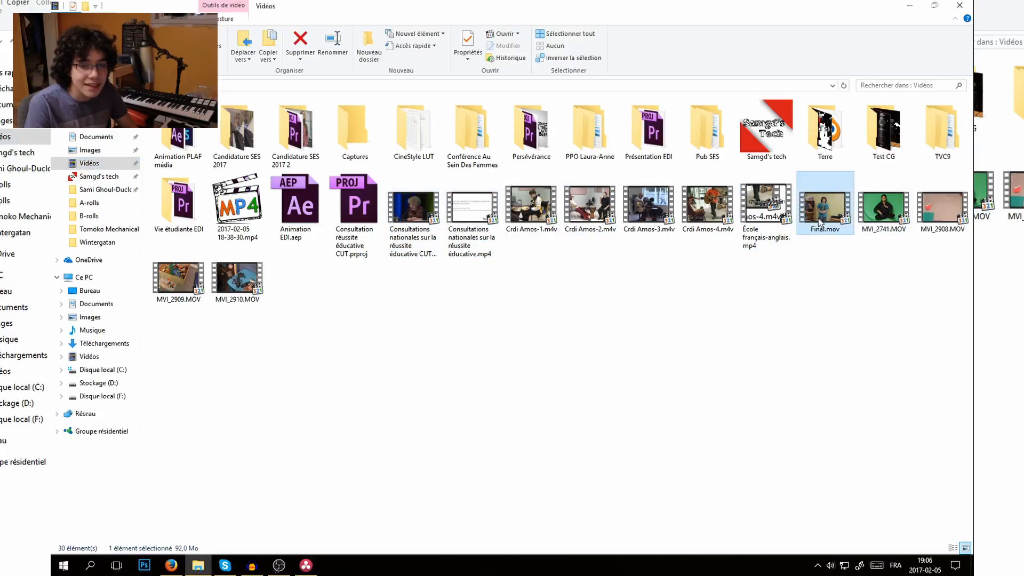